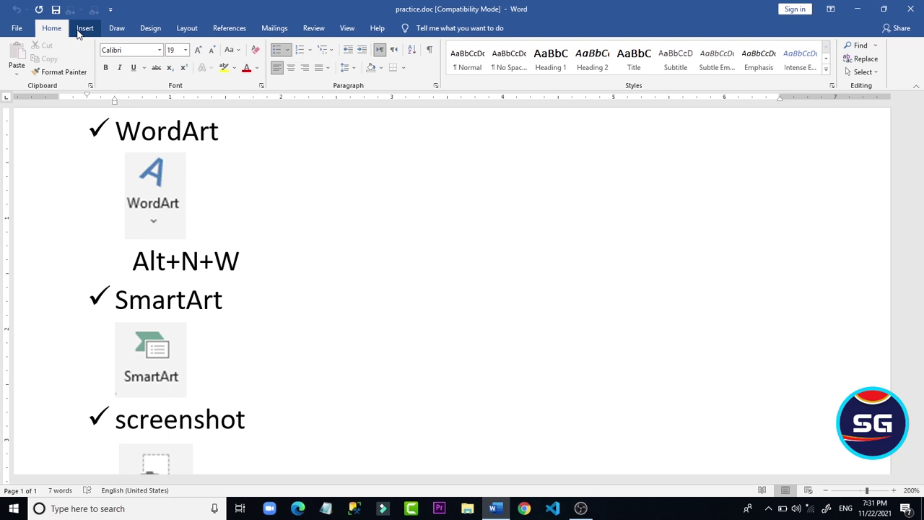
# Step: Create a blank document and insert a WordArt object in the solid blue style with a shadow
pyautogui.hotkey('ctrl', 'n')
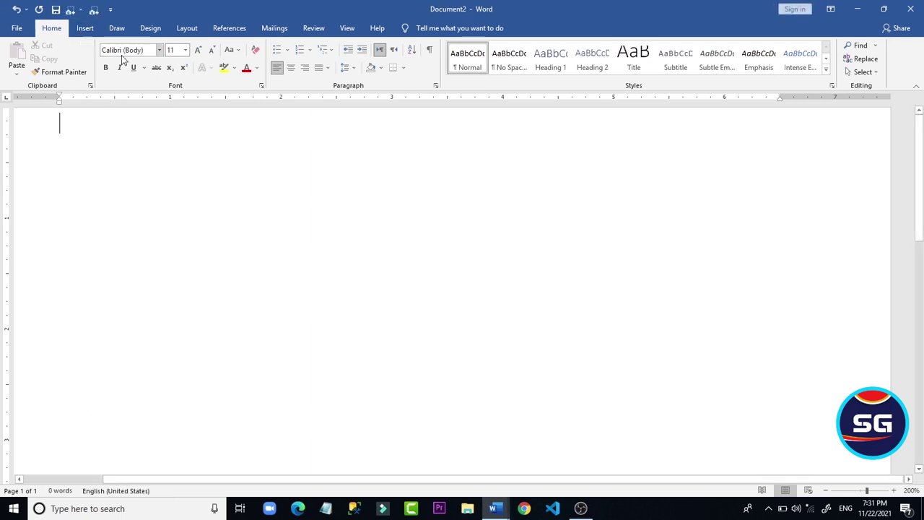
pyautogui.click(86, 29)
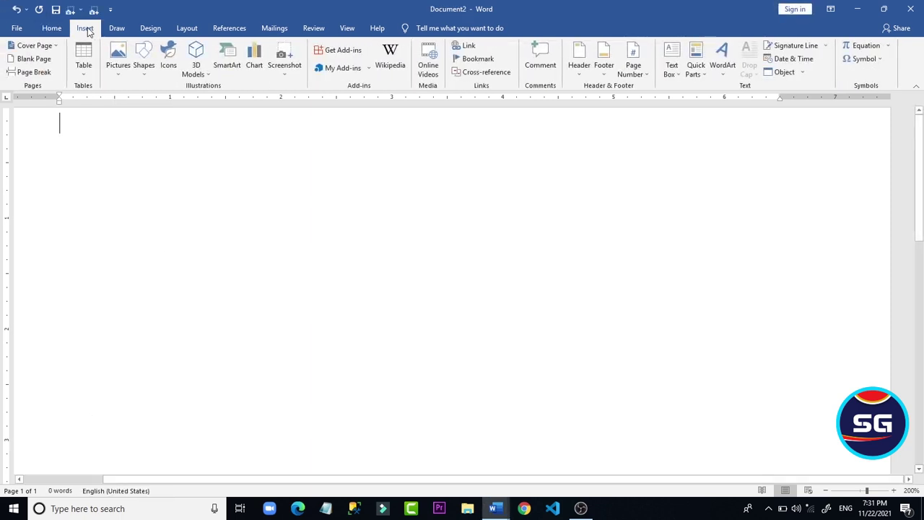
pyautogui.click(722, 76)
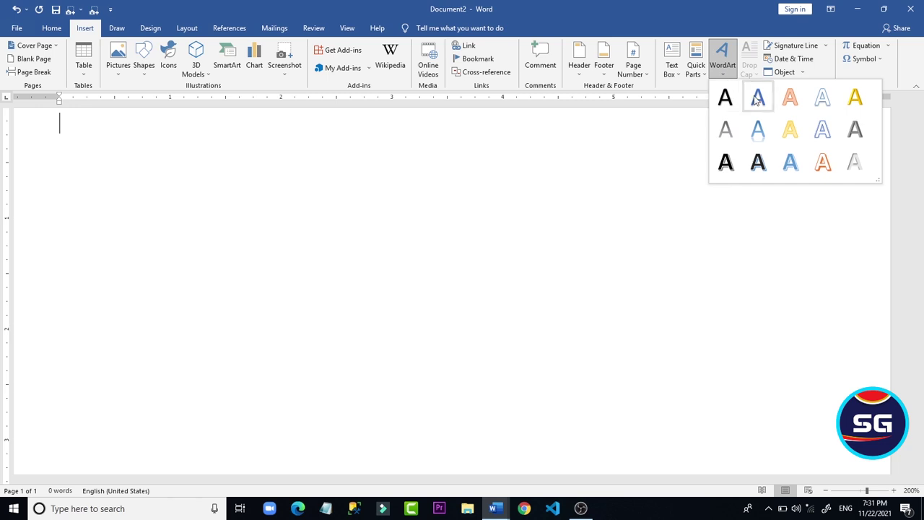
pyautogui.click(758, 101)
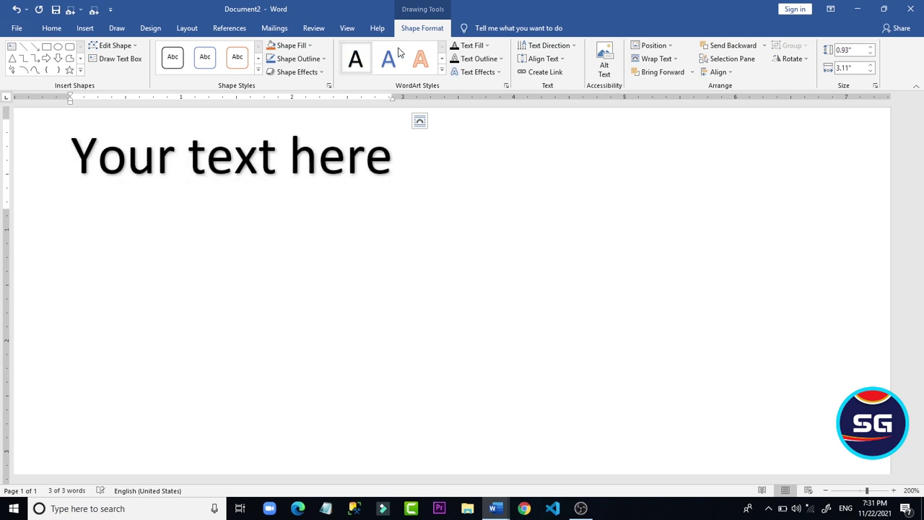
pyautogui.click(421, 61)
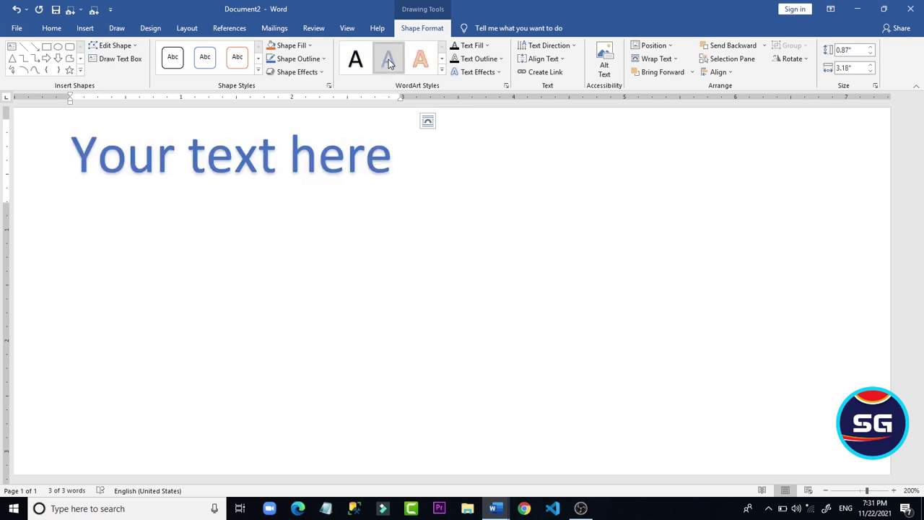
pyautogui.click(389, 60)
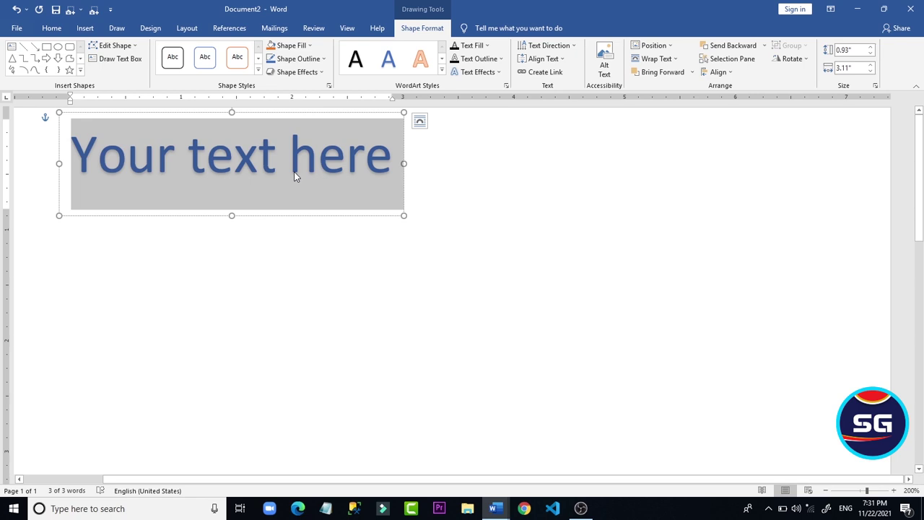
# Step: Replace the WordArt placeholder text with "Welcome another time" and leave text editing
pyautogui.write('we')
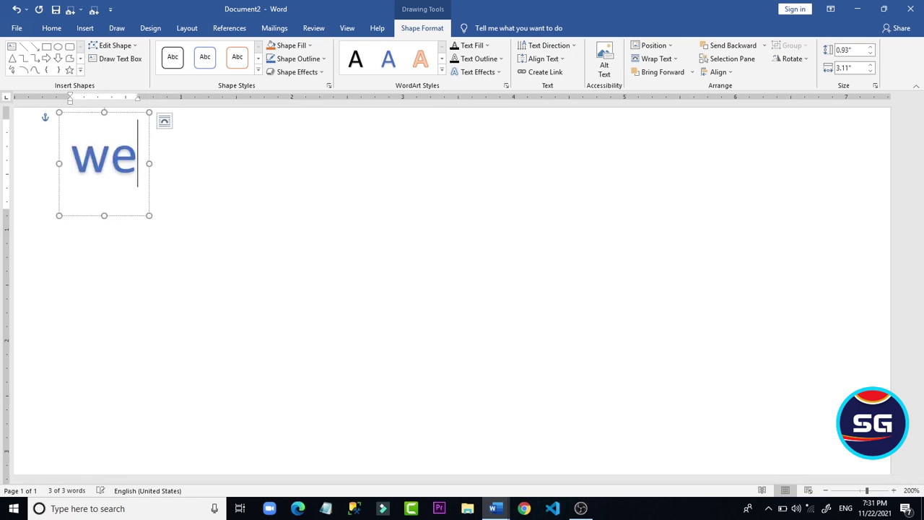
pyautogui.write('lc')
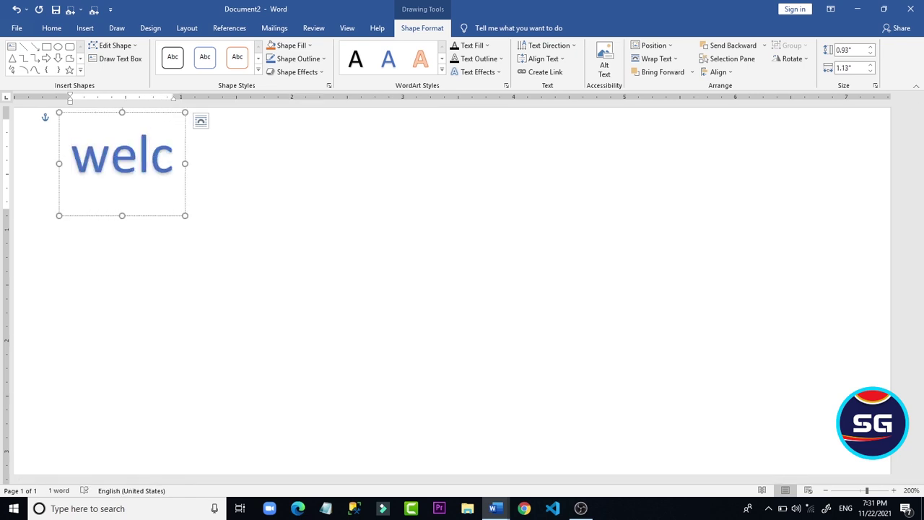
pyautogui.write('ome ')
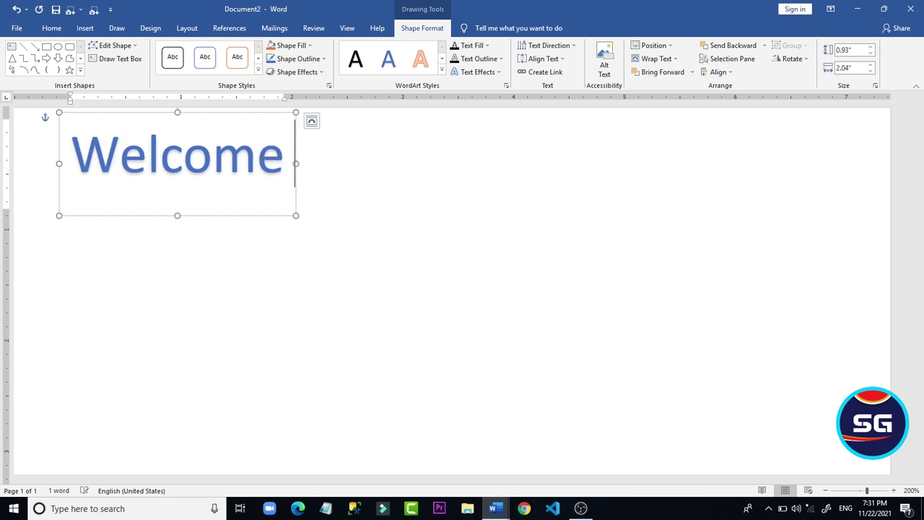
pyautogui.write('anoth')
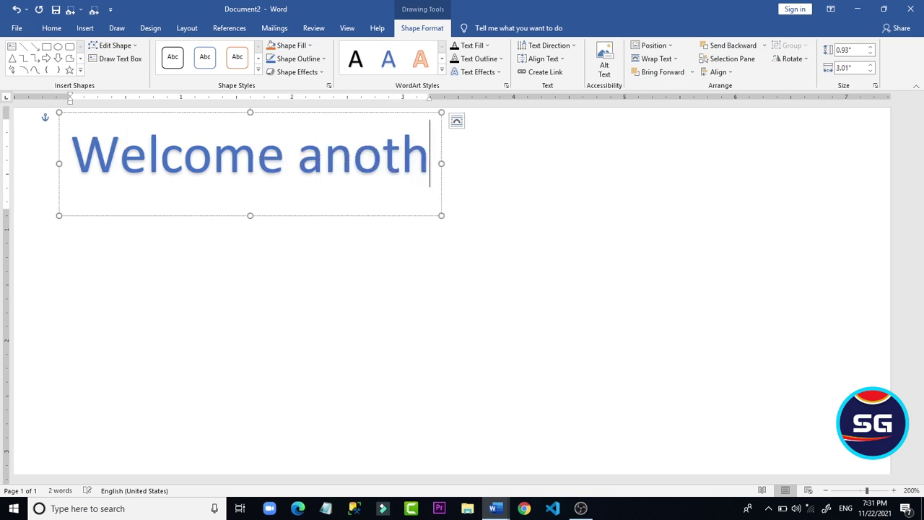
pyautogui.write('er')
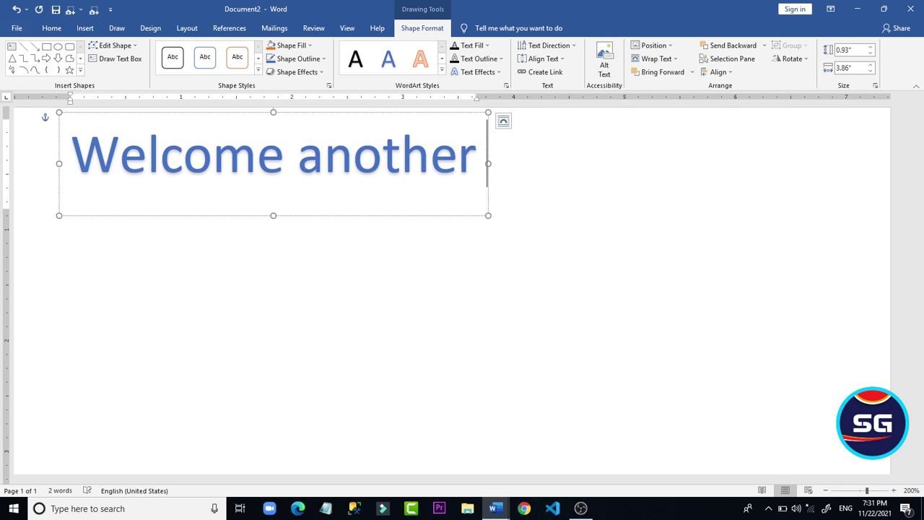
pyautogui.write(' time')
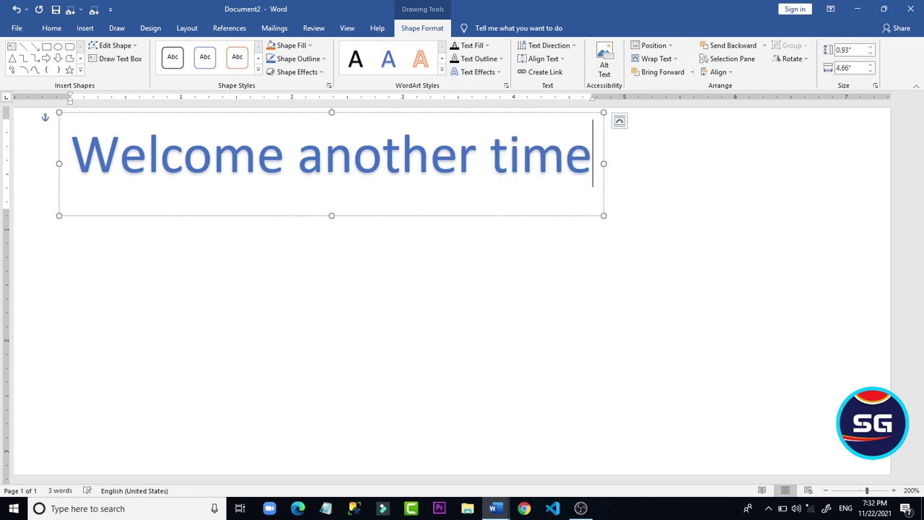
pyautogui.click(390, 382)
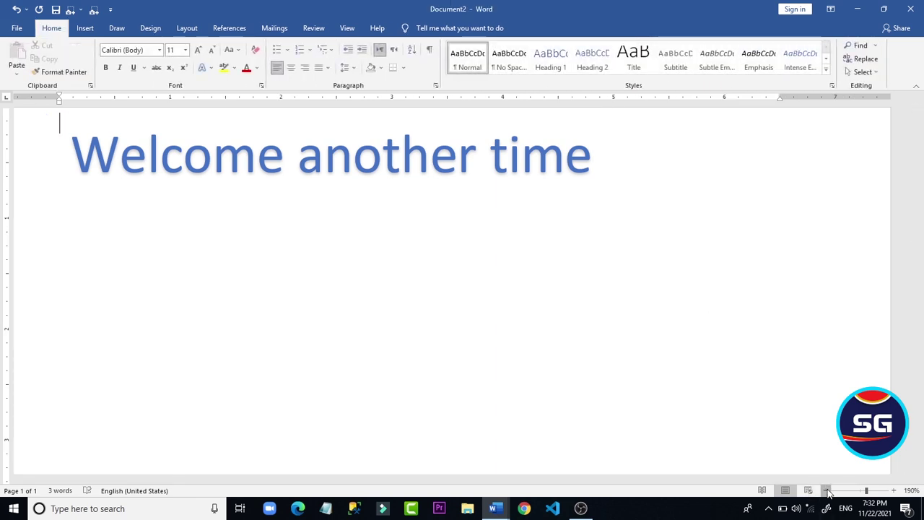
# Step: Change the text fill of the whole WordArt phrase to pure blue, chosen from the standard palette of additional fill colors
pyautogui.click(826, 491)
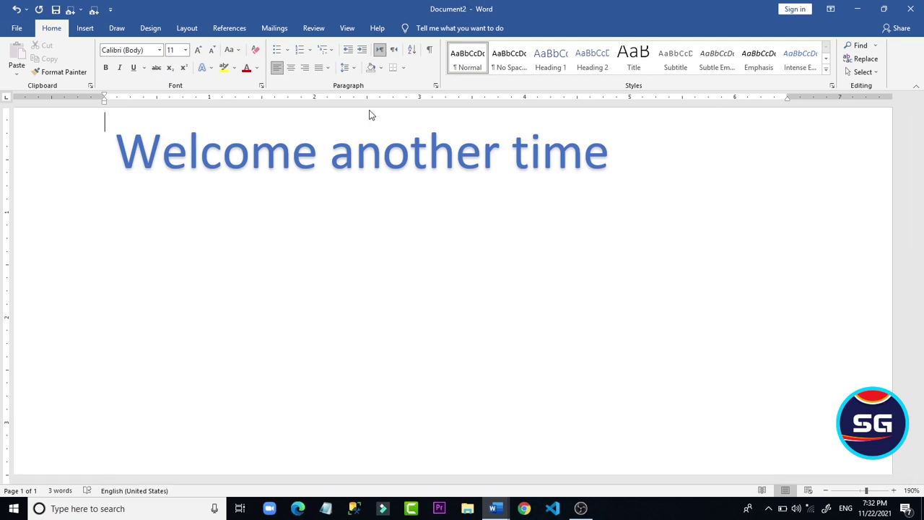
pyautogui.click(381, 153)
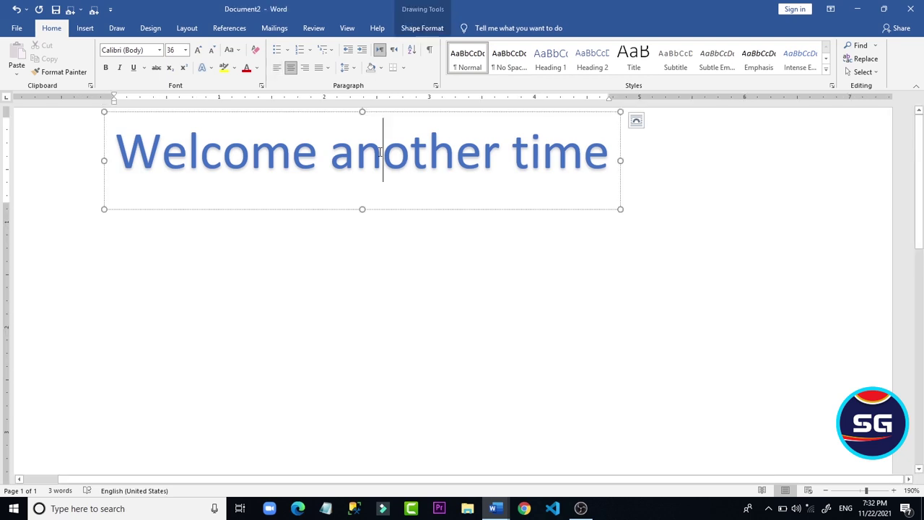
pyautogui.click(421, 31)
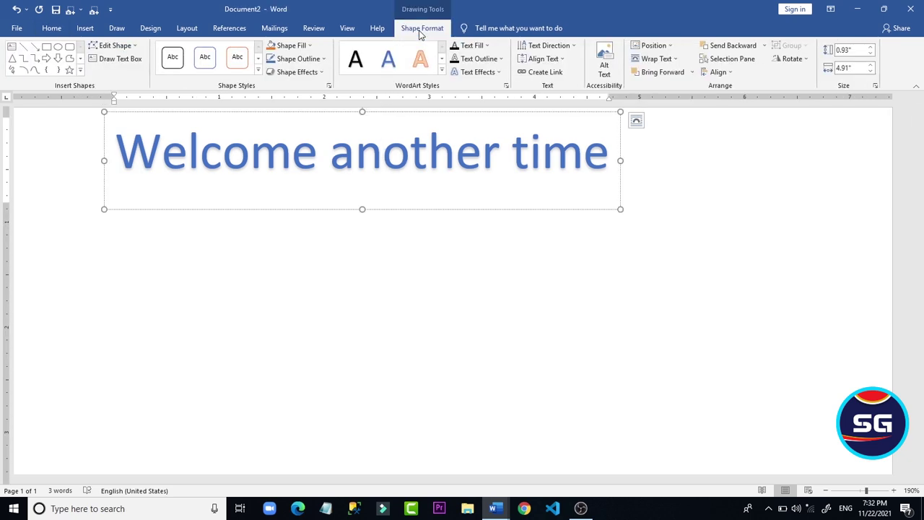
pyautogui.click(488, 47)
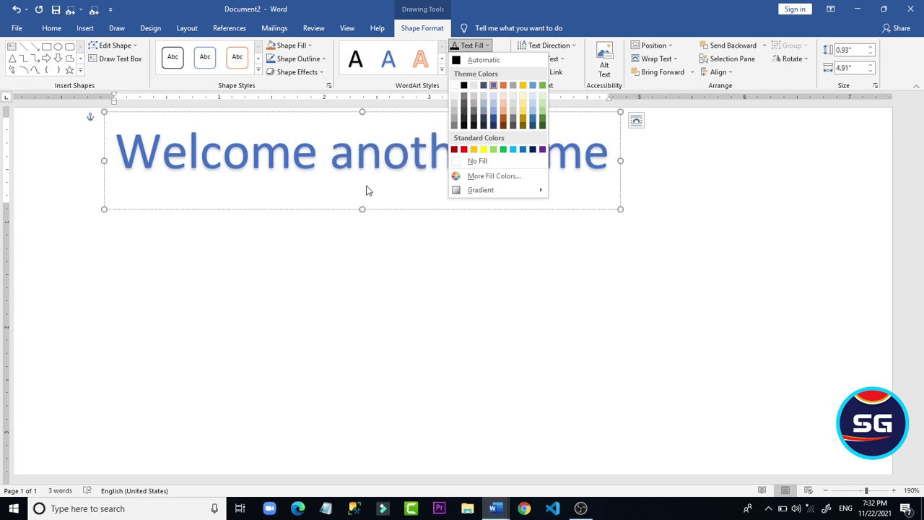
pyautogui.click(379, 184)
pyautogui.tripleClick(397, 179)
pyautogui.doubleClick(398, 179)
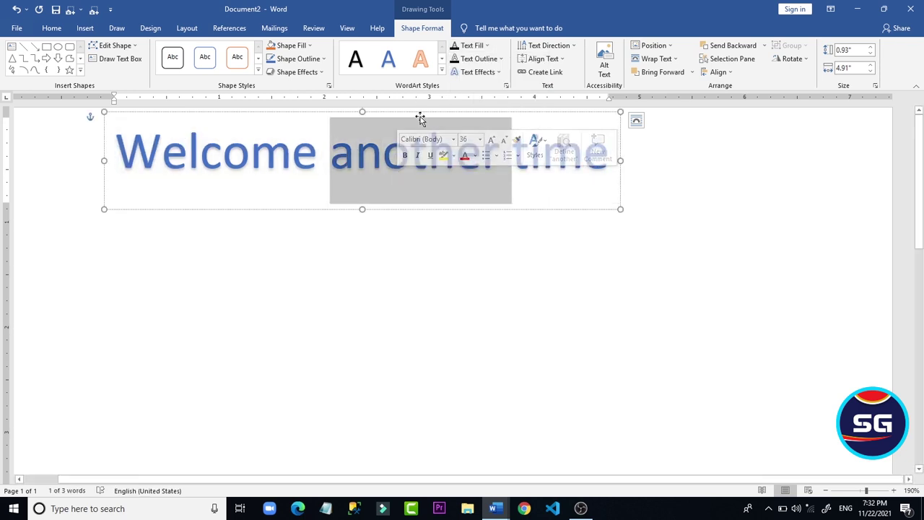
pyautogui.click(399, 179)
pyautogui.tripleClick(400, 180)
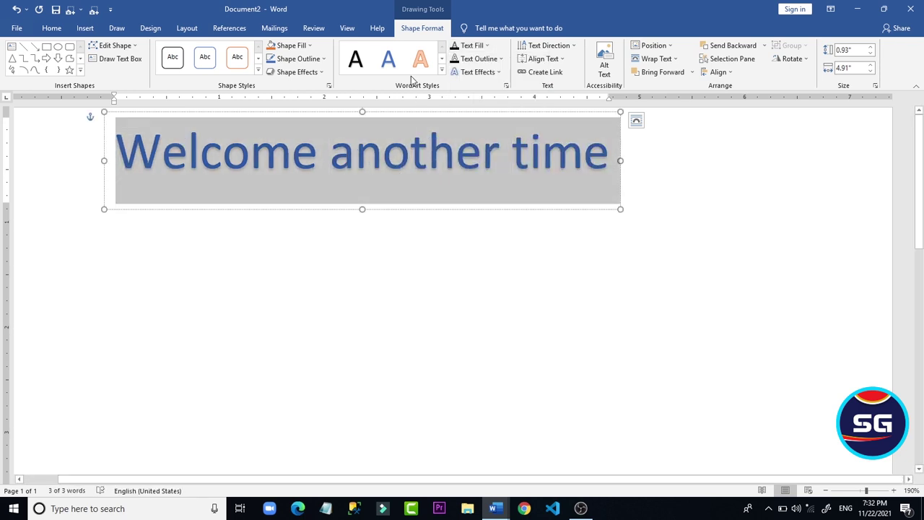
pyautogui.click(488, 46)
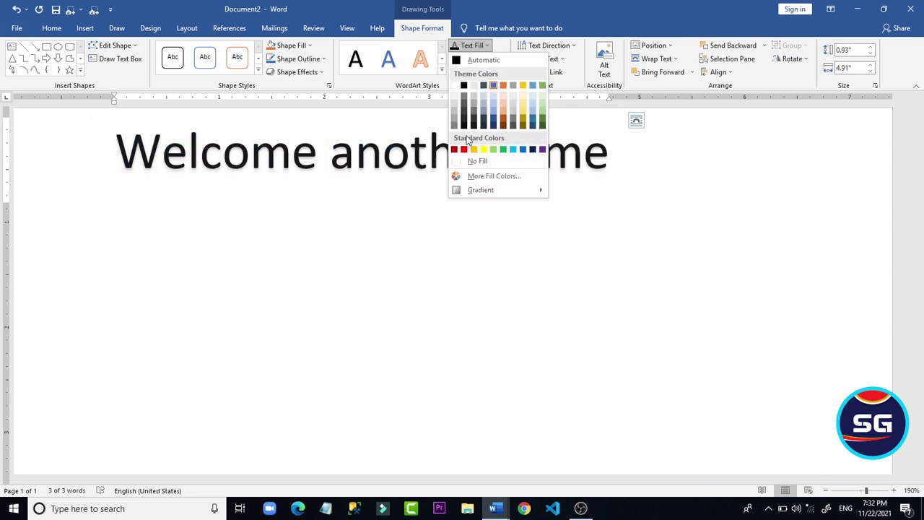
pyautogui.click(490, 177)
pyautogui.click(390, 165)
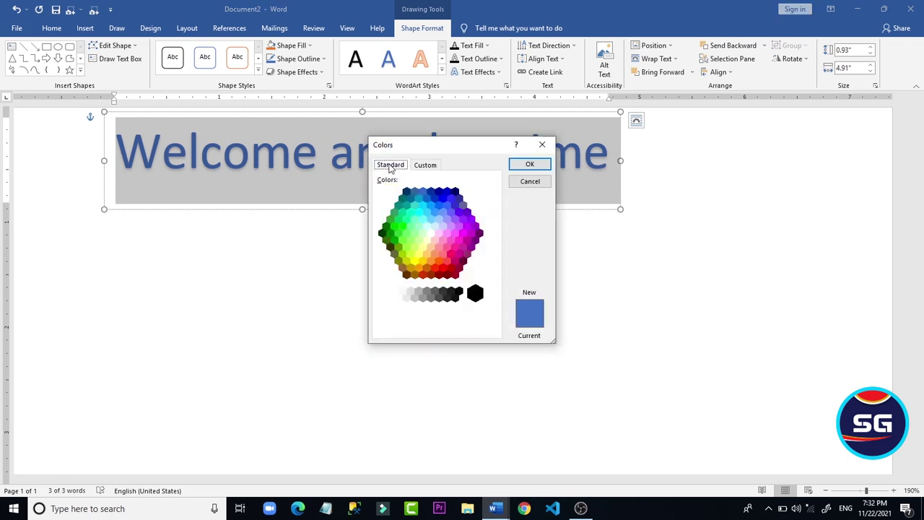
pyautogui.click(442, 198)
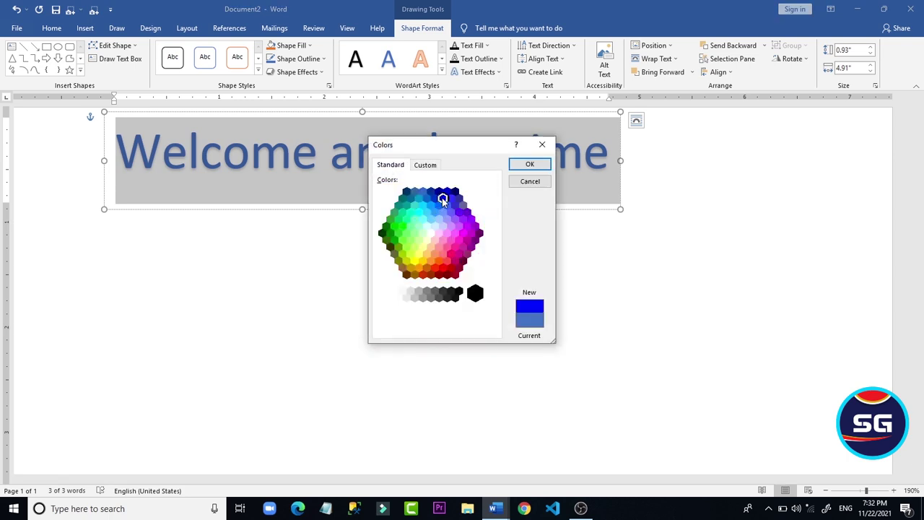
pyautogui.click(531, 165)
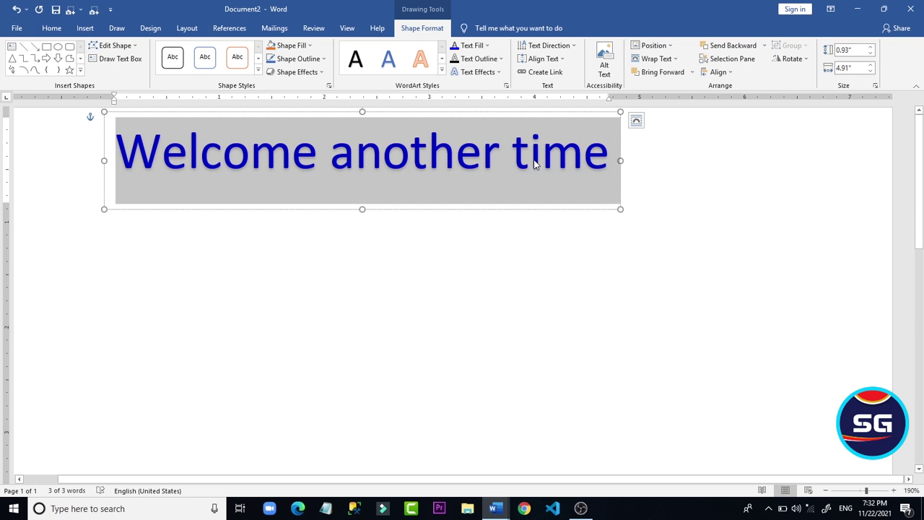
pyautogui.click(456, 314)
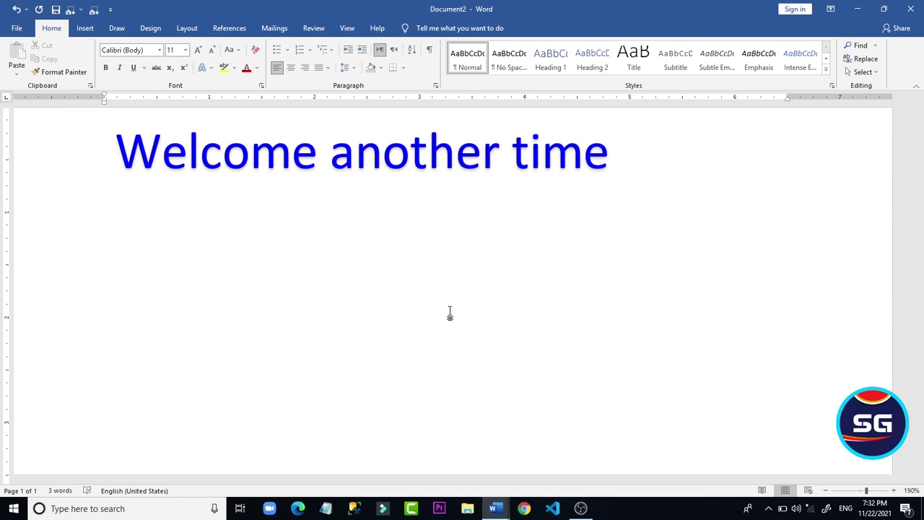
# Step: Apply the Arch follow-path transform effect to the "Welcome another time" WordArt
pyautogui.click(294, 158)
pyautogui.doubleClick(302, 170)
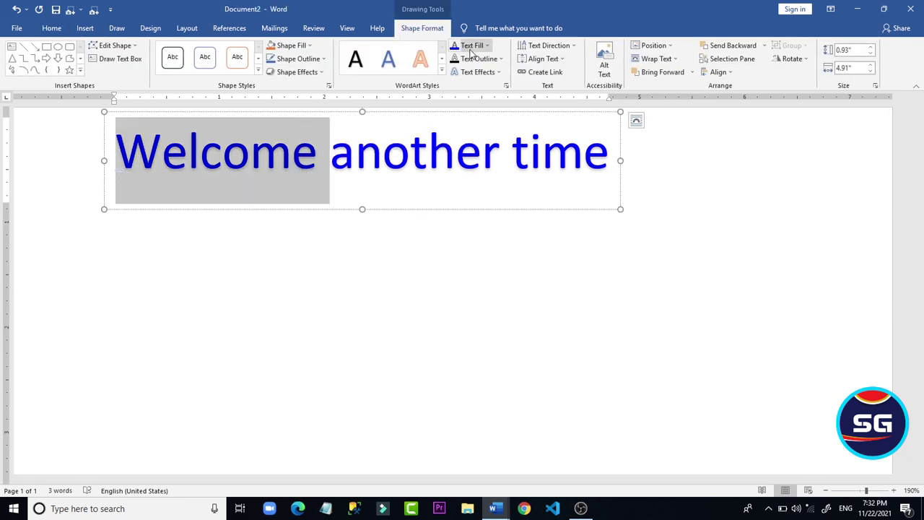
pyautogui.click(498, 72)
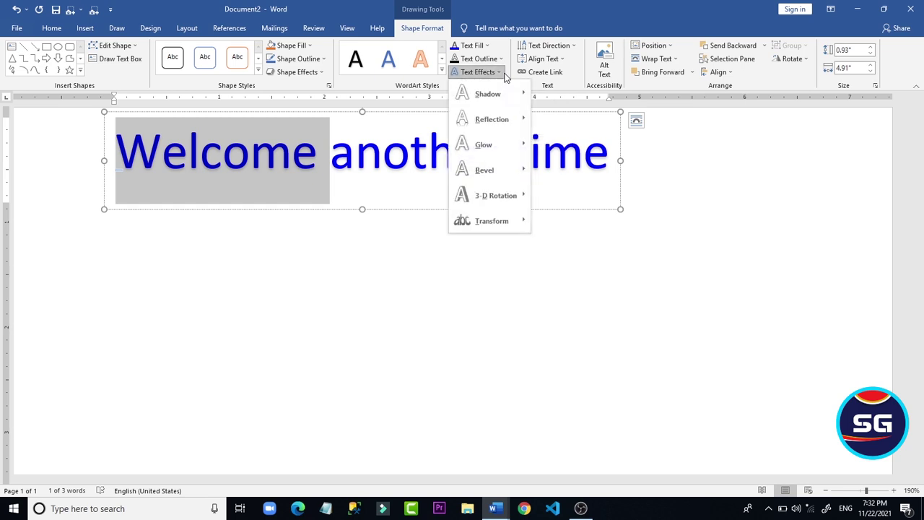
pyautogui.moveTo(492, 94)
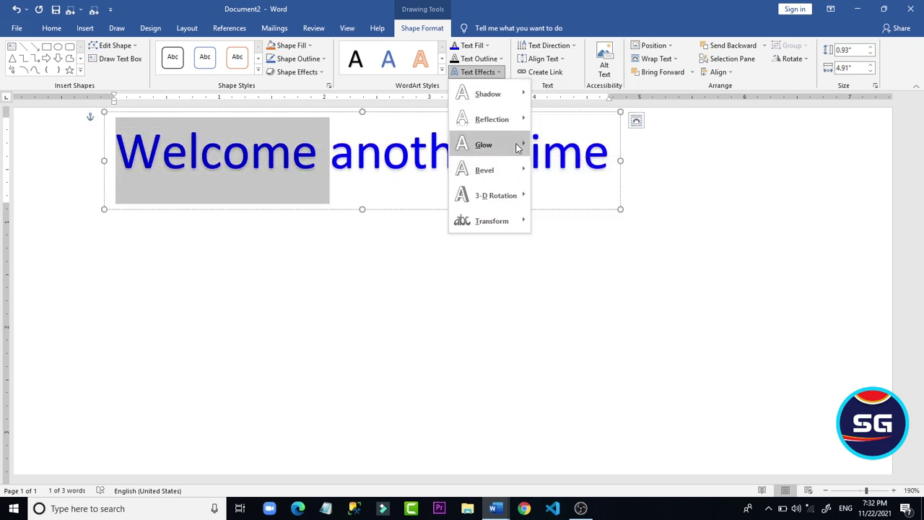
pyautogui.moveTo(519, 145)
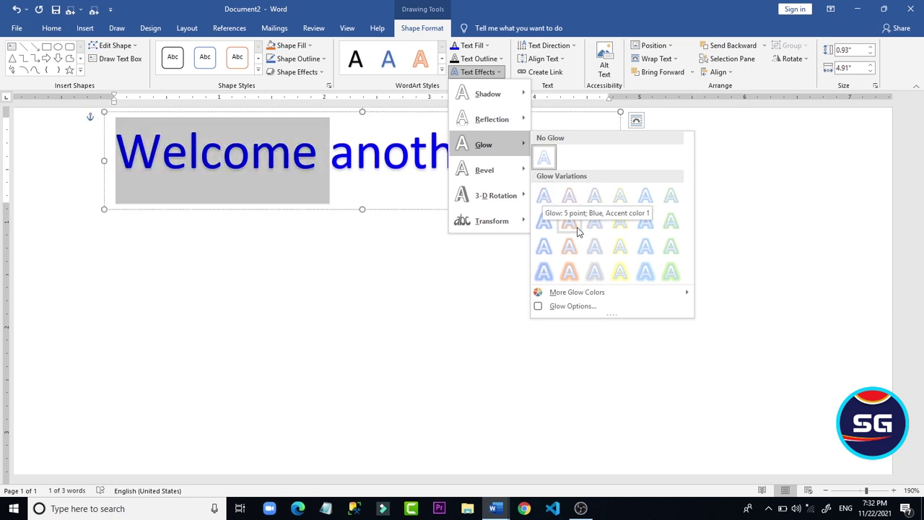
pyautogui.moveTo(516, 180)
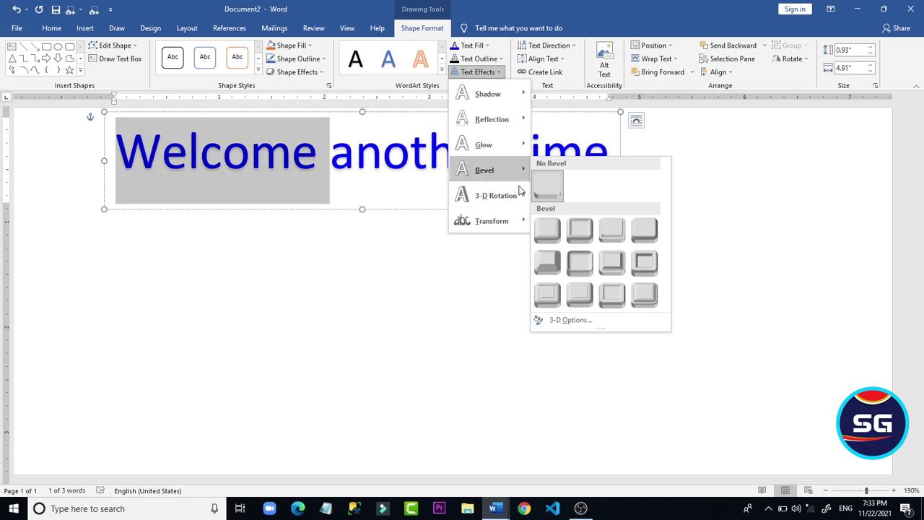
pyautogui.moveTo(510, 219)
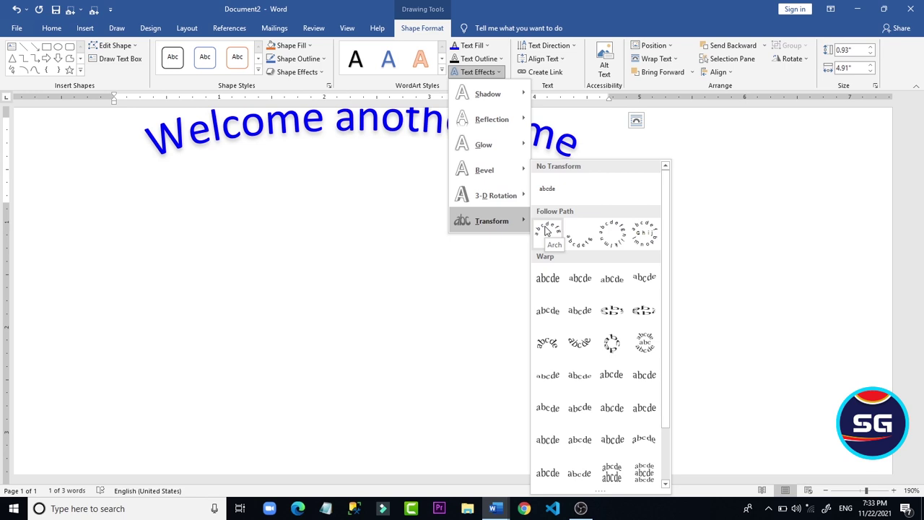
pyautogui.click(547, 230)
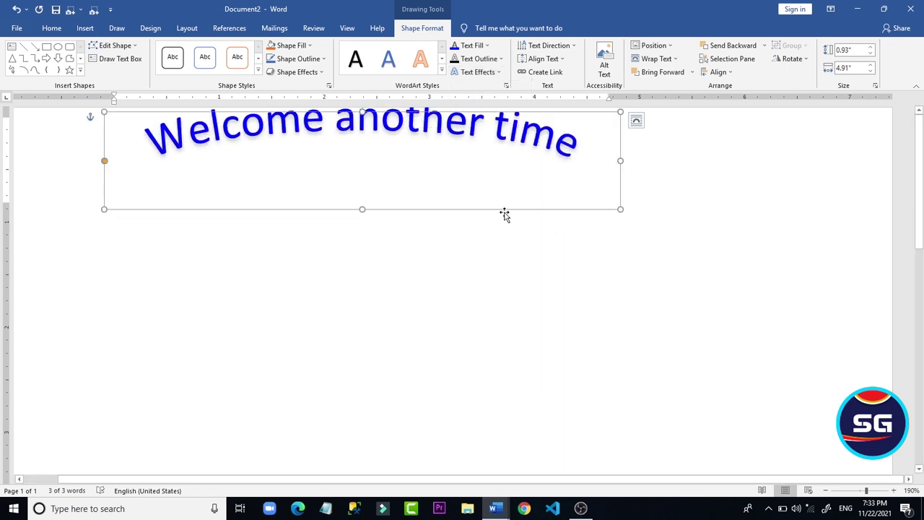
# Step: Move the WordArt slightly right and down on the page and set its transform effect to the downward arch follow path
pyautogui.moveTo(504, 215); pyautogui.dragTo(575, 239)
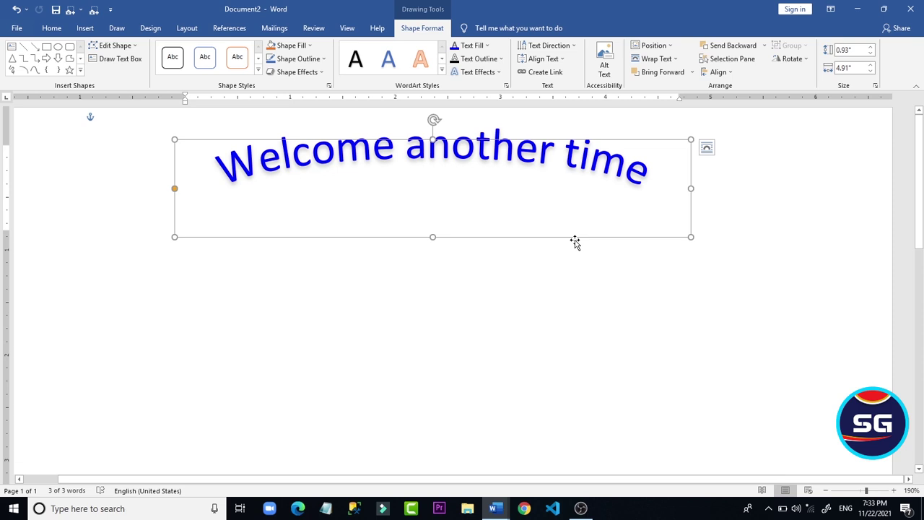
pyautogui.click(480, 72)
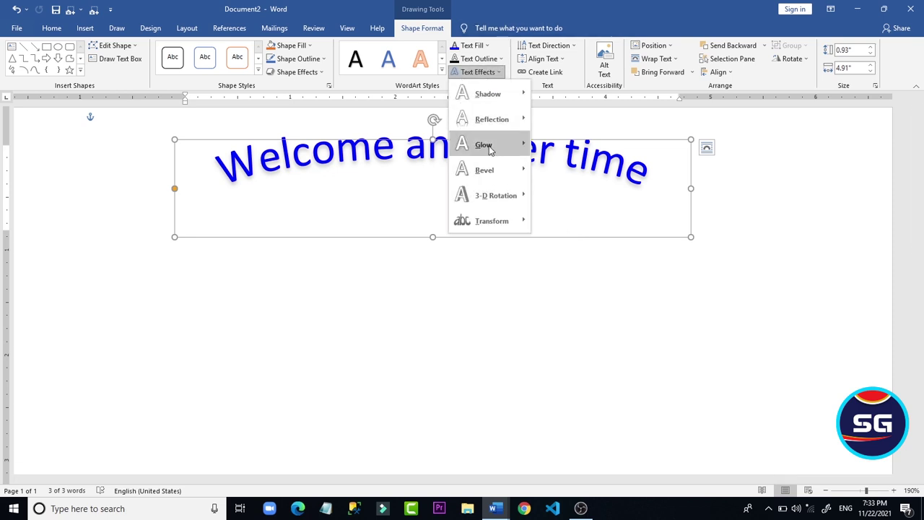
pyautogui.moveTo(498, 220)
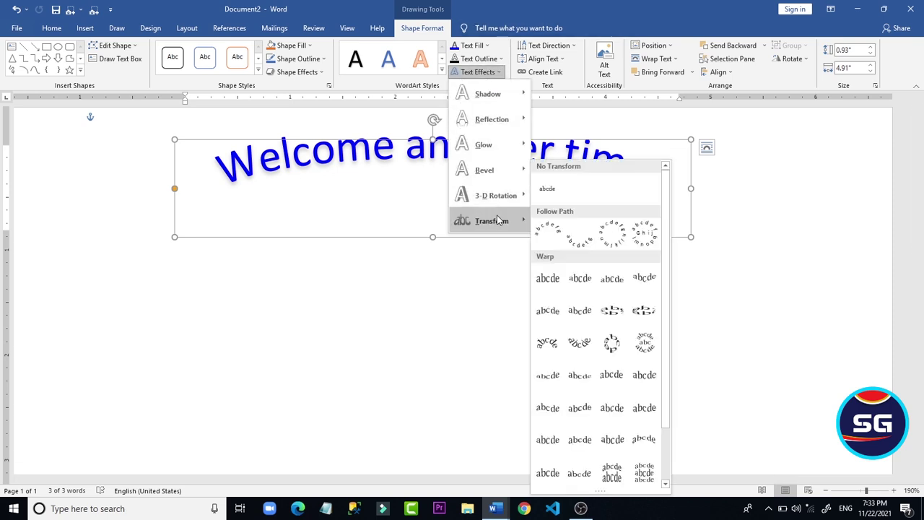
pyautogui.click(560, 235)
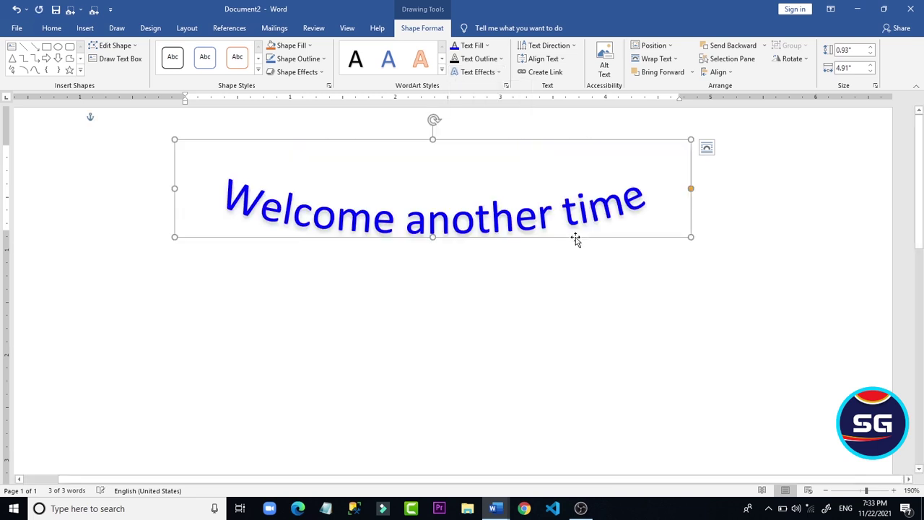
# Step: Change the transform effect of the "Welcome another time" WordArt to the Circle follow path
pyautogui.click(485, 72)
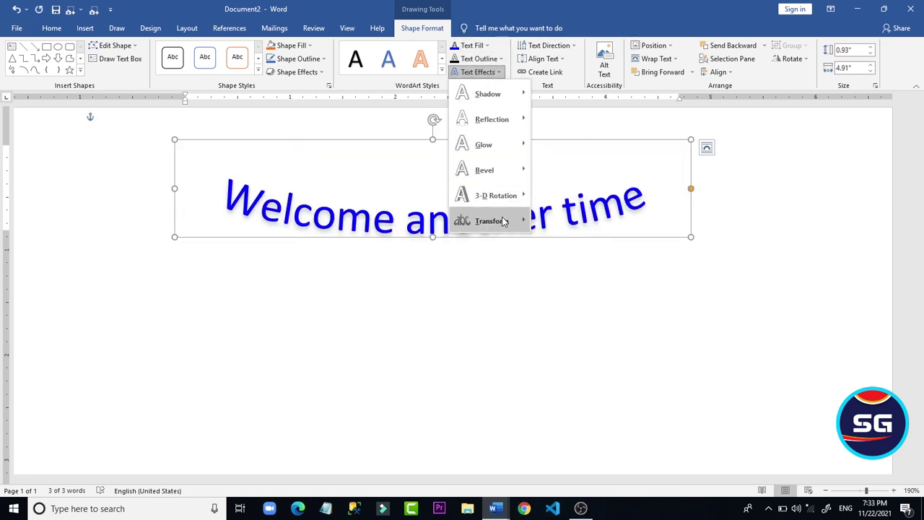
pyautogui.moveTo(503, 221)
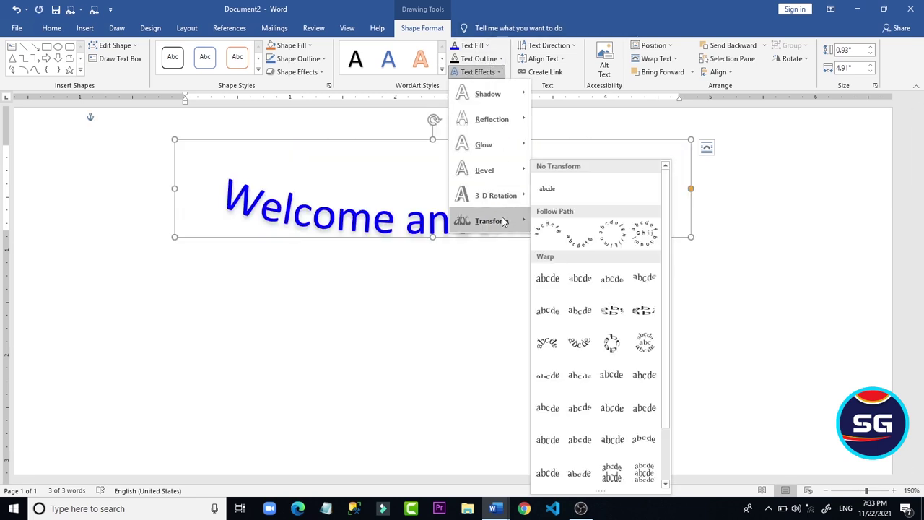
pyautogui.click(613, 236)
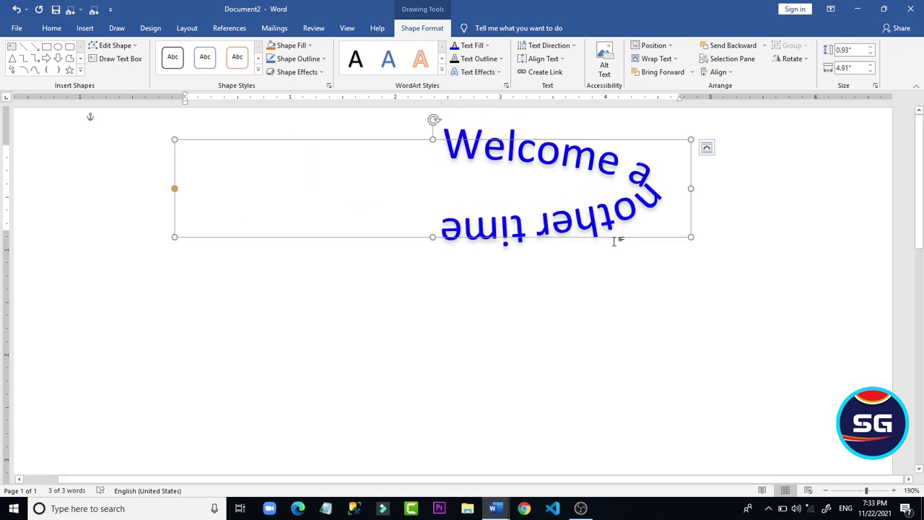
# Step: Change the WordArt's transform to the downward-curving warp whose letters shrink toward the end of the phrase
pyautogui.click(497, 73)
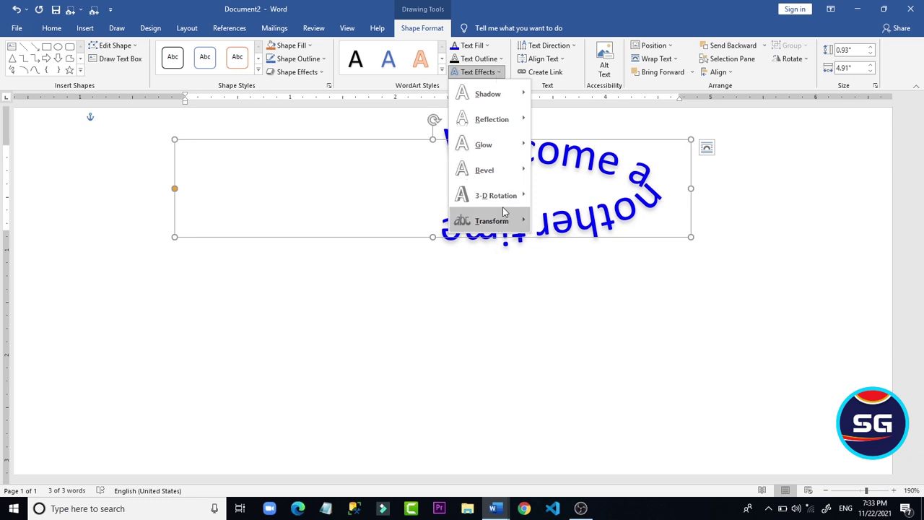
pyautogui.moveTo(503, 211)
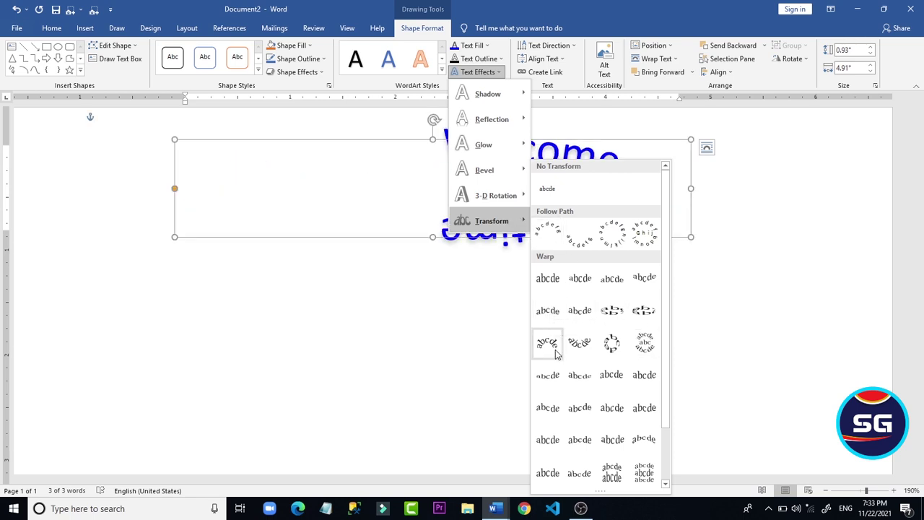
pyautogui.click(581, 375)
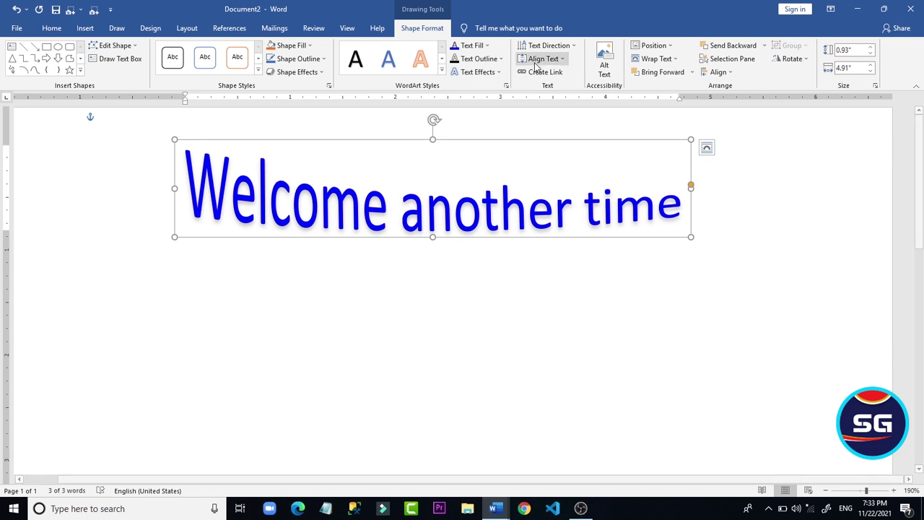
# Step: Try a parallel 3-D rotation on the WordArt text, undo it, and deselect the WordArt
pyautogui.click(489, 74)
pyautogui.moveTo(498, 194)
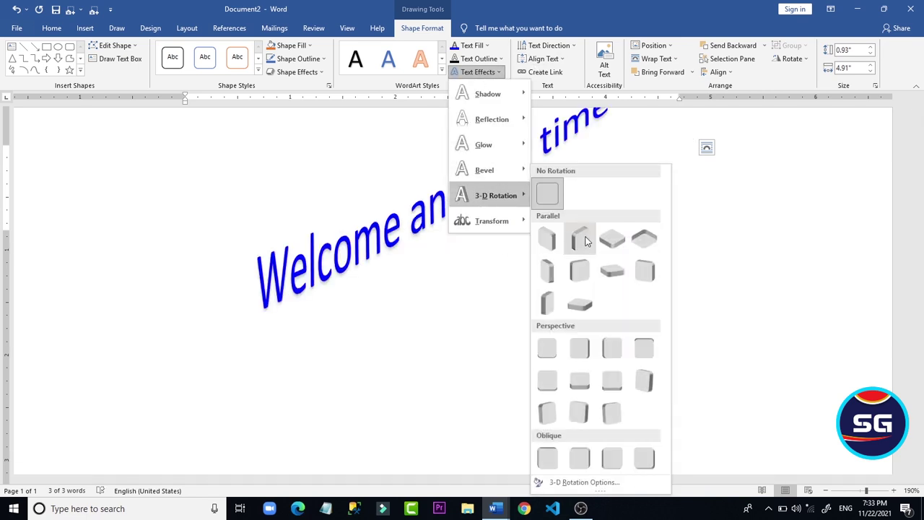
pyautogui.click(553, 304)
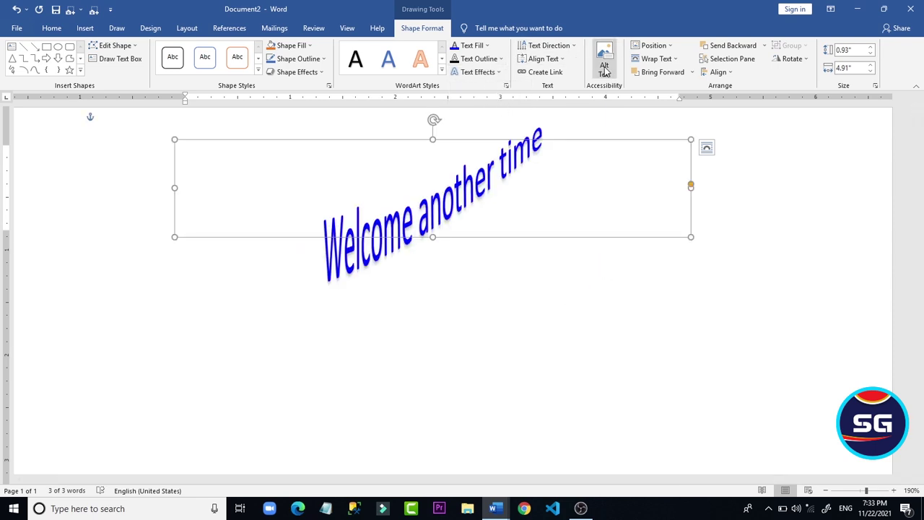
pyautogui.click(494, 259)
pyautogui.hotkey('ctrl', 'z')
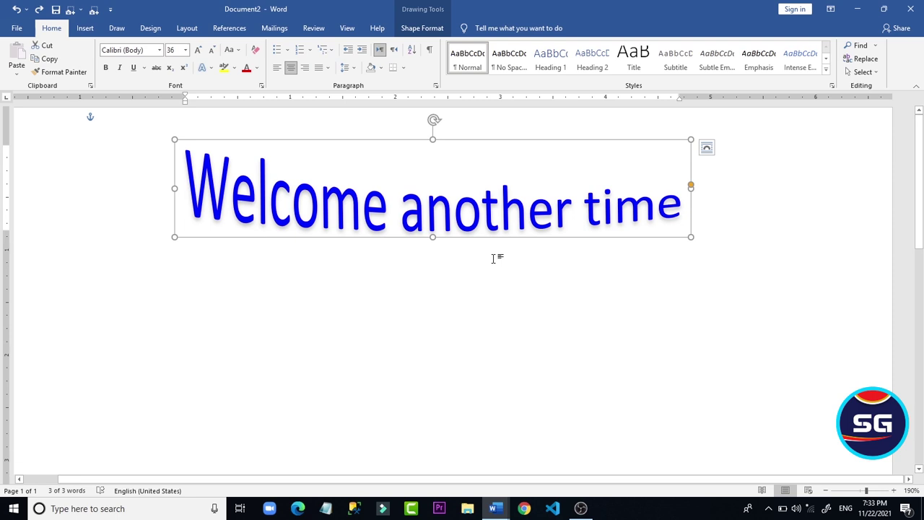
pyautogui.click(450, 180)
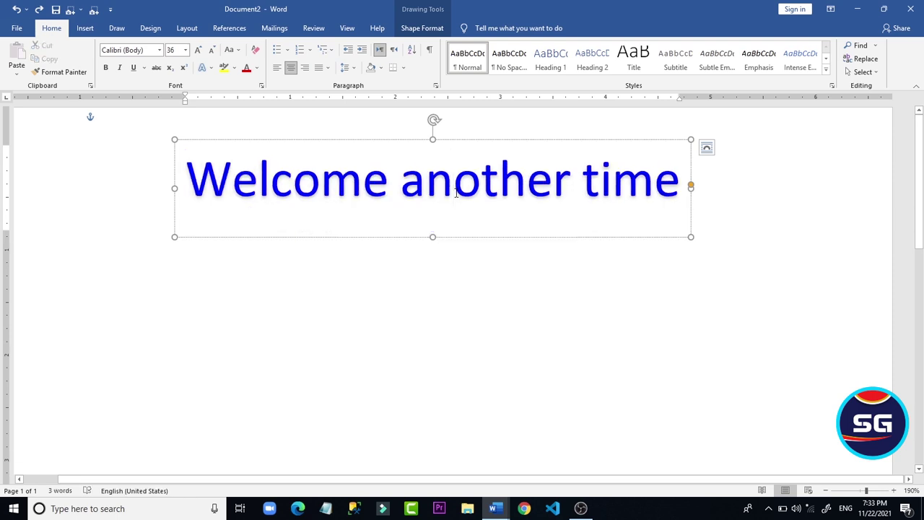
pyautogui.click(508, 337)
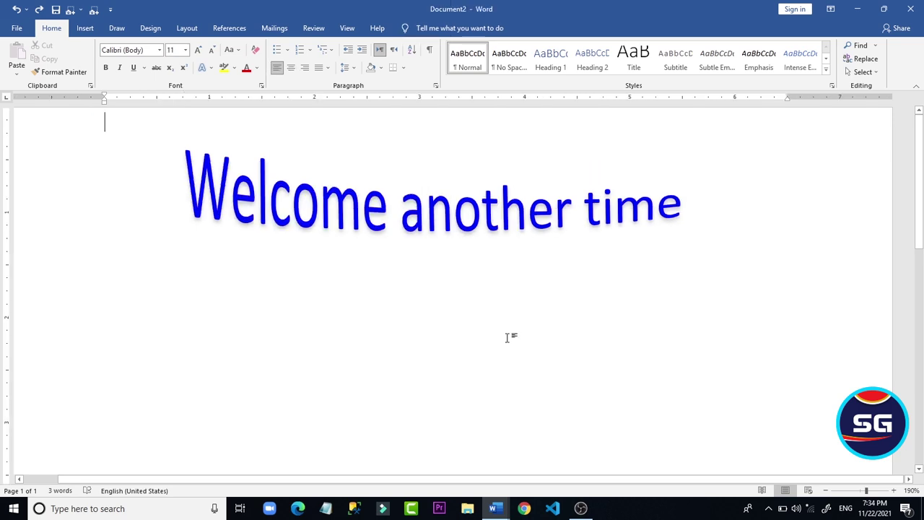
# Step: Set the transform effect of the "Welcome another time" WordArt to the Square warp
pyautogui.click(423, 228)
pyautogui.click(418, 28)
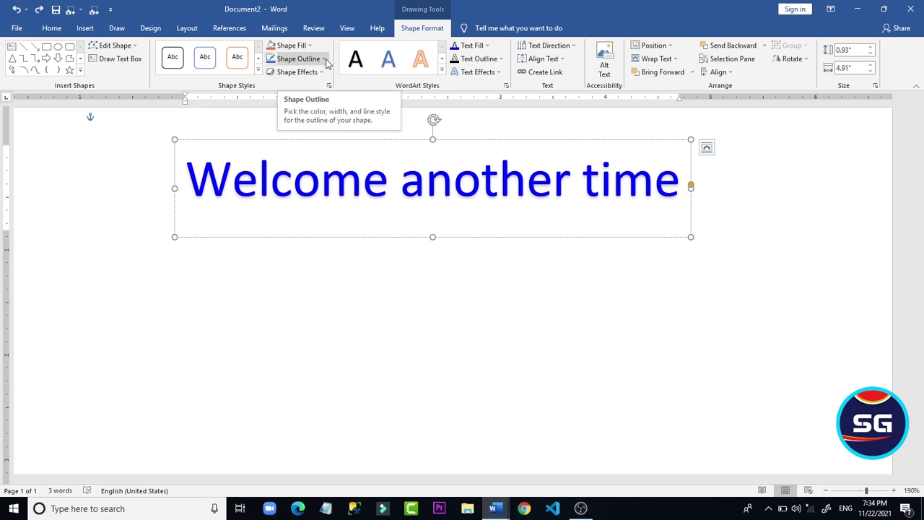
pyautogui.click(316, 72)
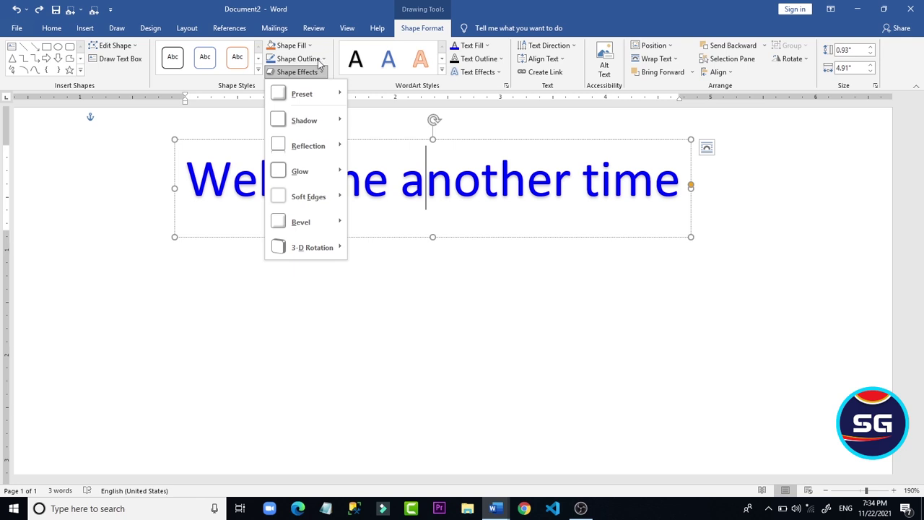
pyautogui.click(500, 73)
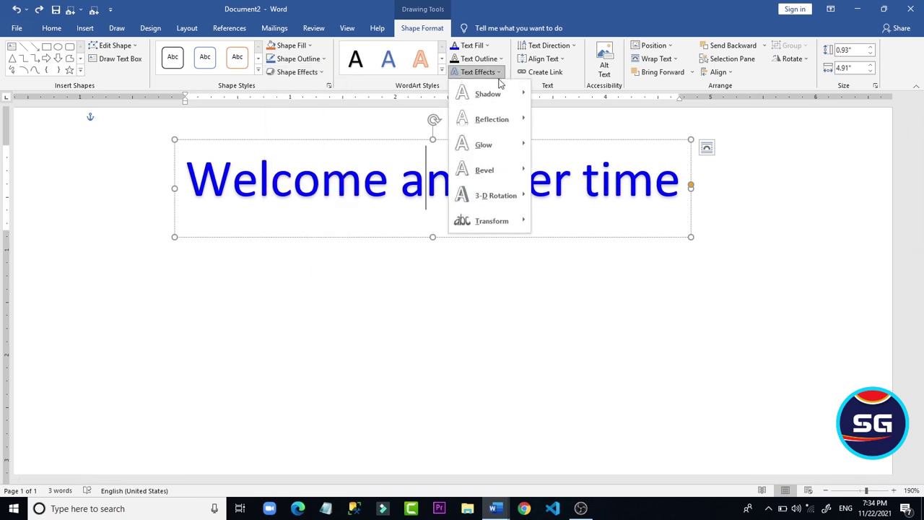
pyautogui.moveTo(509, 221)
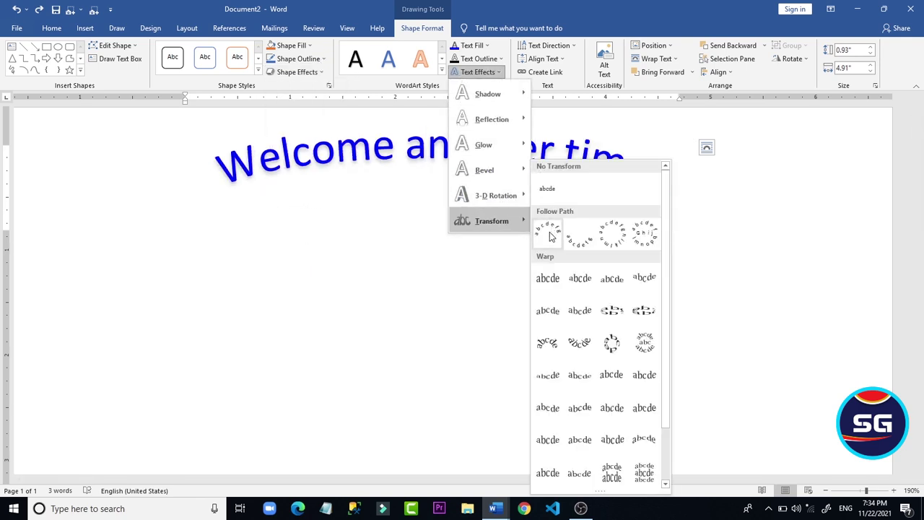
pyautogui.click(551, 276)
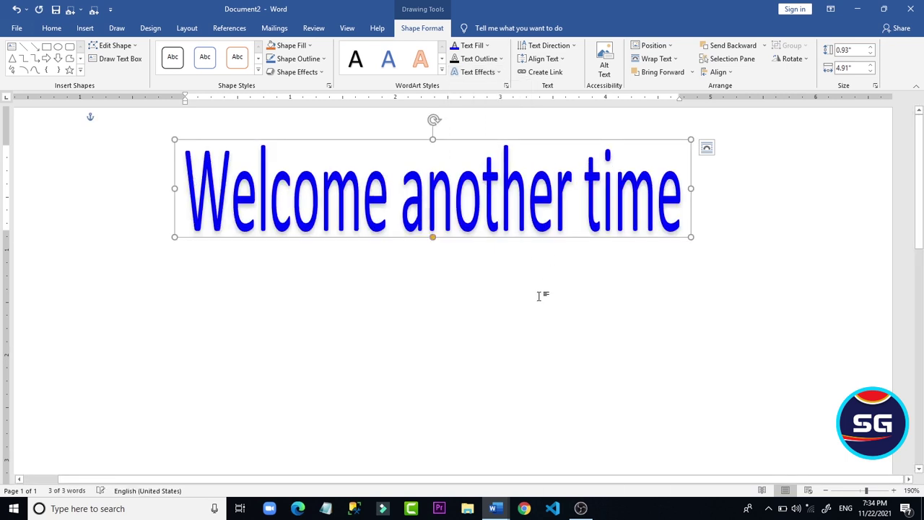
# Step: Resize the WordArt to about 0.61" high and 5.17" wide, move it up toward the left margin, and deselect it
pyautogui.moveTo(433, 140); pyautogui.dragTo(433, 173)
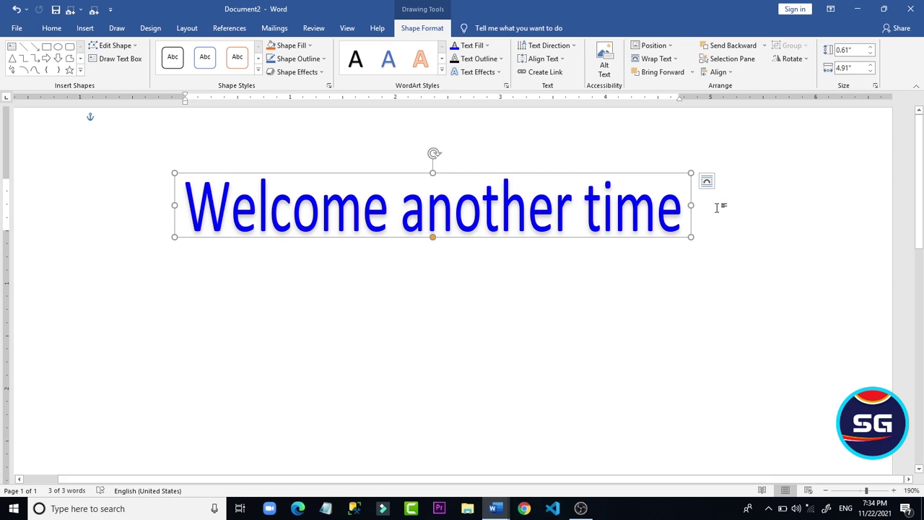
pyautogui.moveTo(692, 205); pyautogui.dragTo(718, 205)
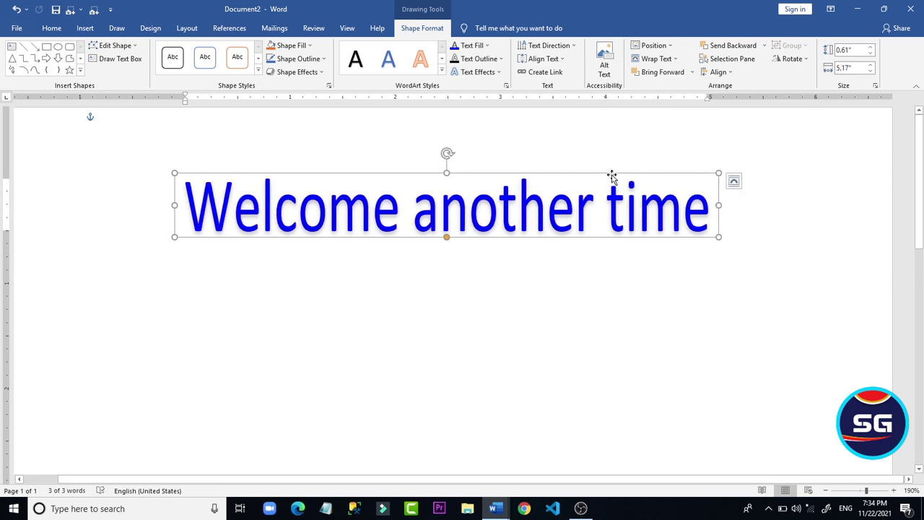
pyautogui.moveTo(611, 176); pyautogui.dragTo(524, 147)
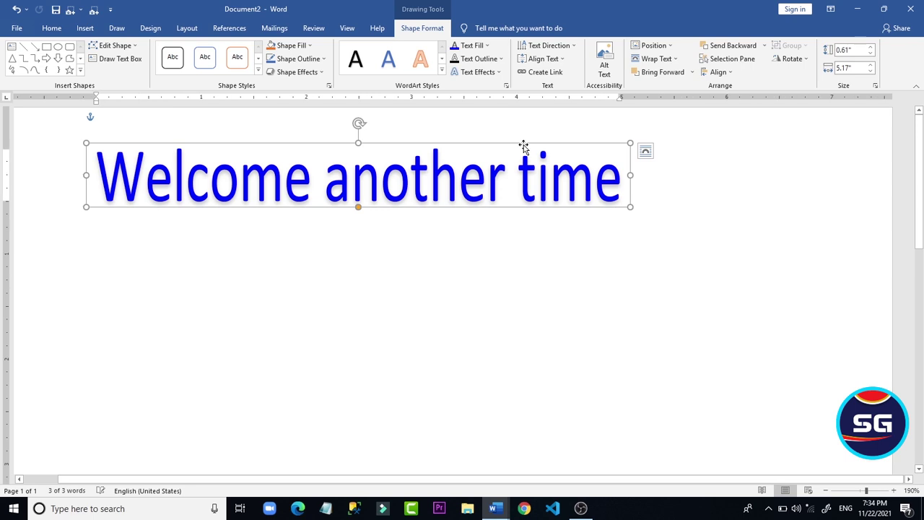
pyautogui.click(582, 418)
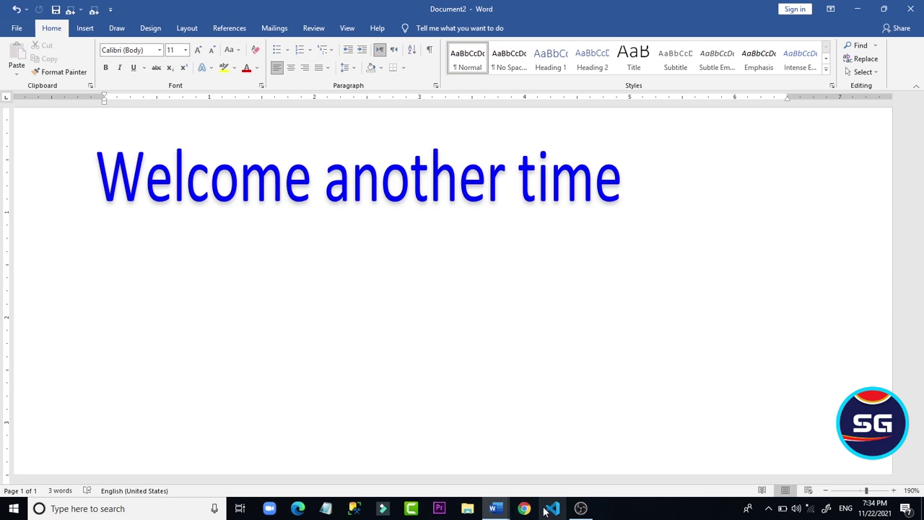
# Step: Switch to practice.doc and examine the WordArt styles available in its gallery
pyautogui.moveTo(496, 510)
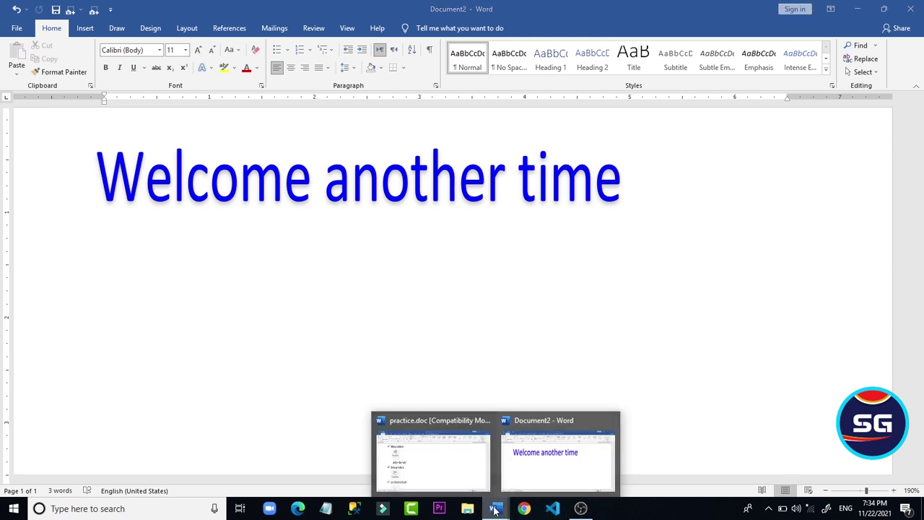
pyautogui.click(399, 459)
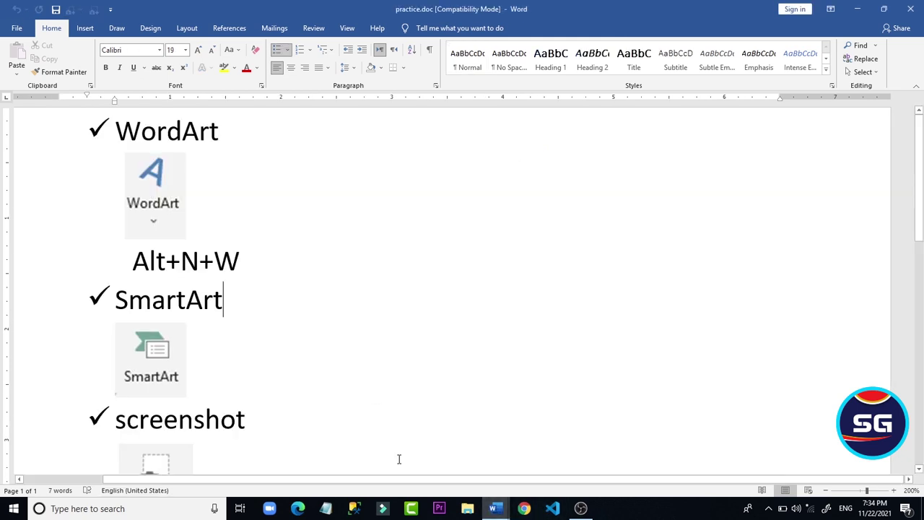
pyautogui.click(84, 28)
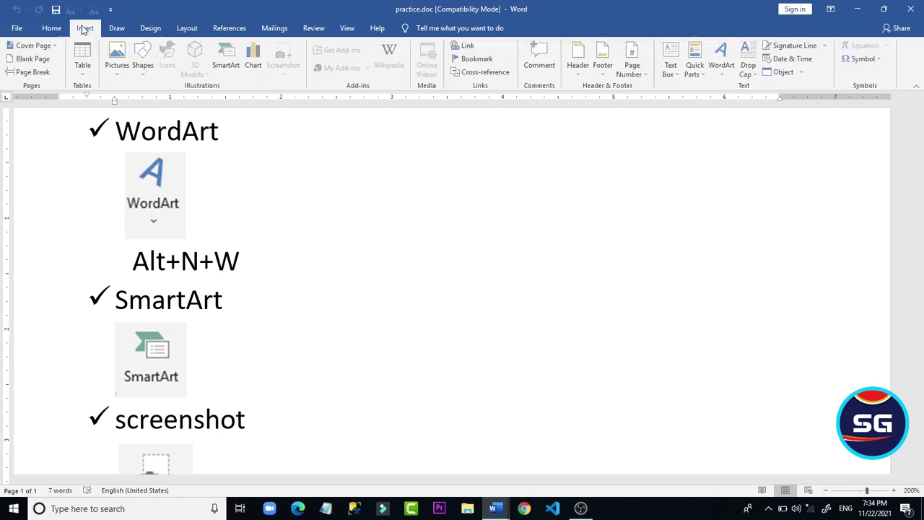
pyautogui.click(729, 81)
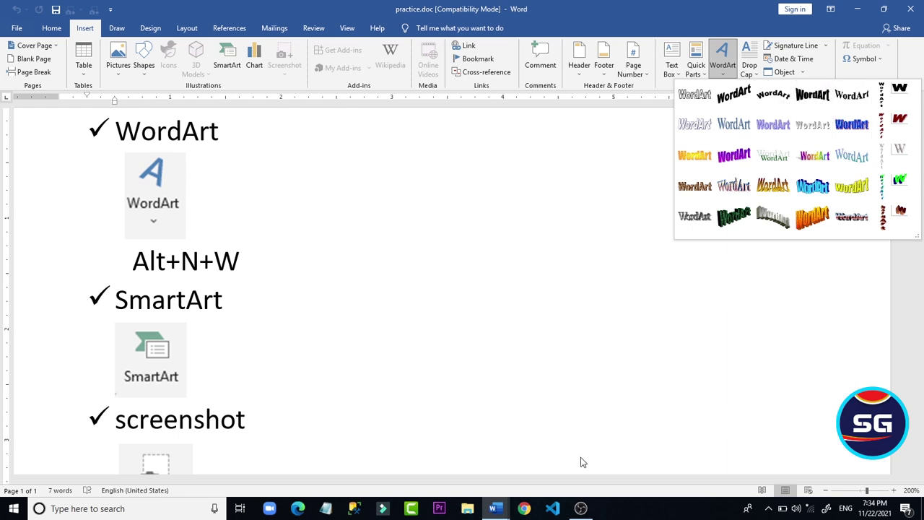
# Step: Switch back to Document2 and examine its WordArt style gallery for comparison
pyautogui.moveTo(506, 502)
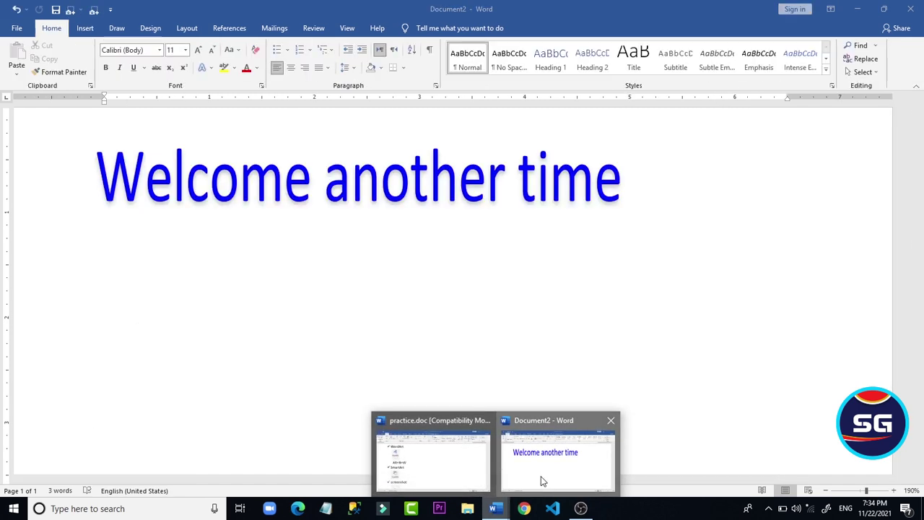
pyautogui.click(541, 476)
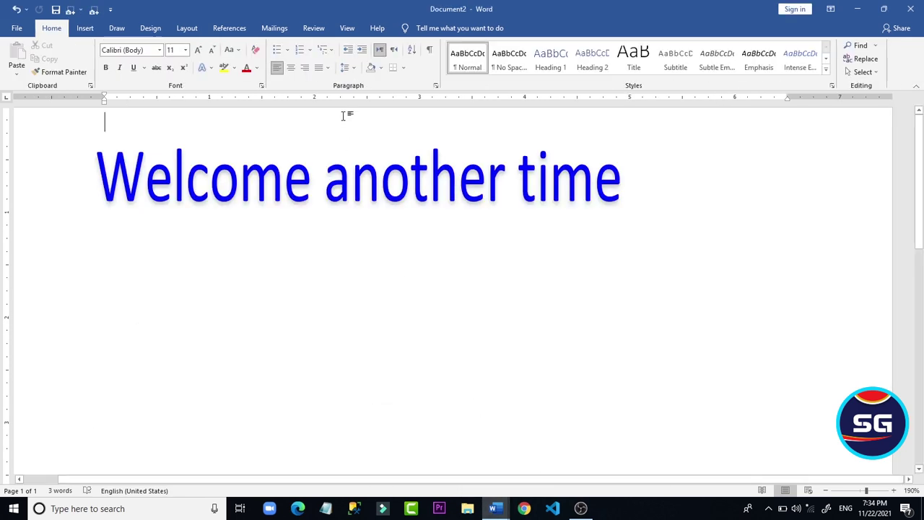
pyautogui.click(85, 28)
pyautogui.click(722, 66)
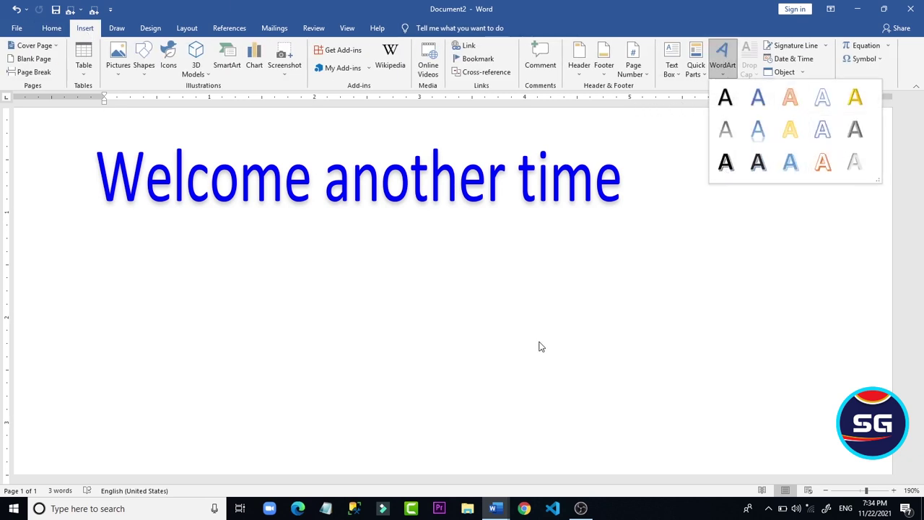
# Step: Return to practice.doc, review its WordArt gallery once more, and close the gallery without inserting anything
pyautogui.click(494, 508)
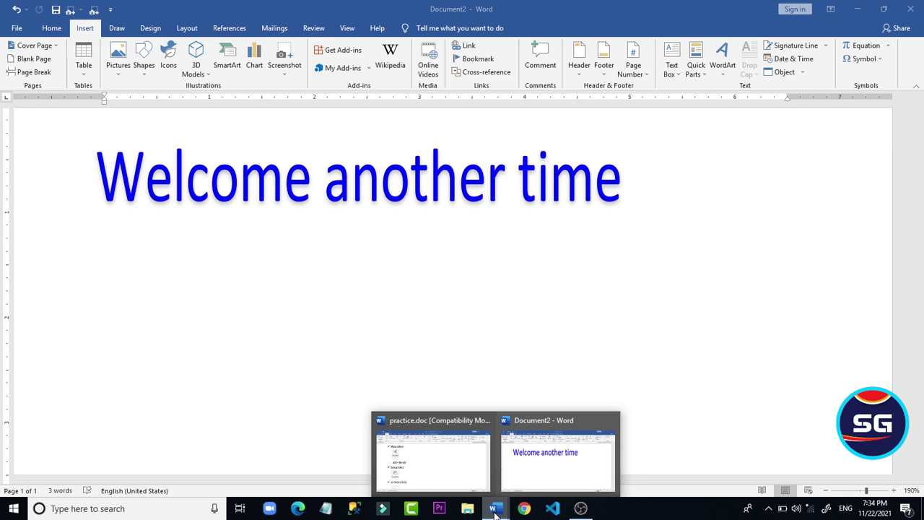
pyautogui.click(437, 456)
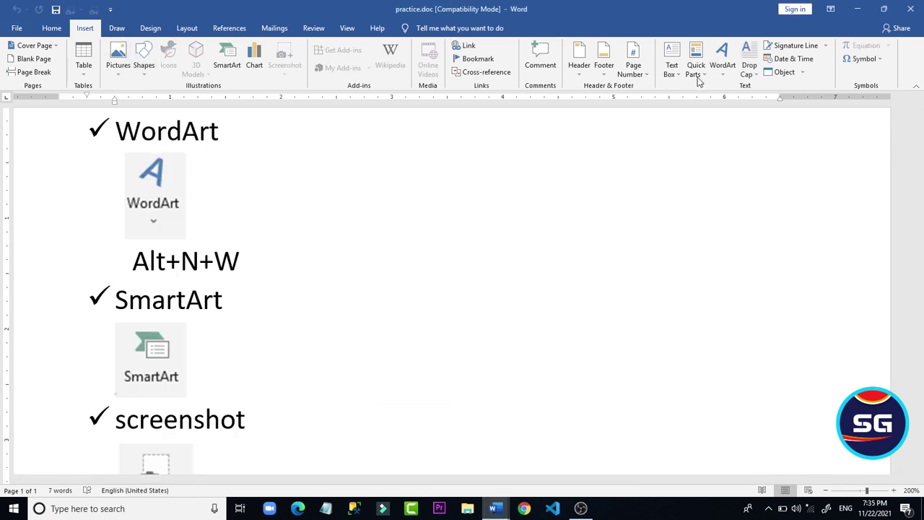
pyautogui.click(723, 78)
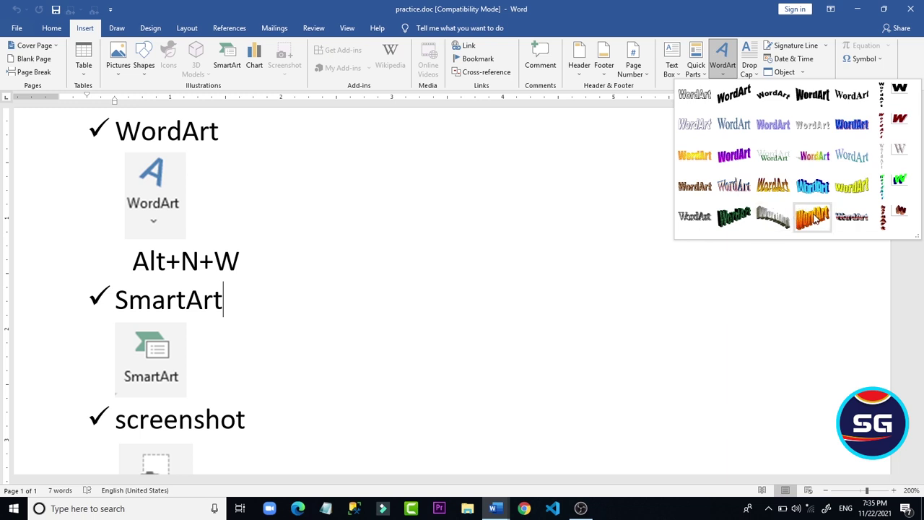
pyautogui.click(318, 248)
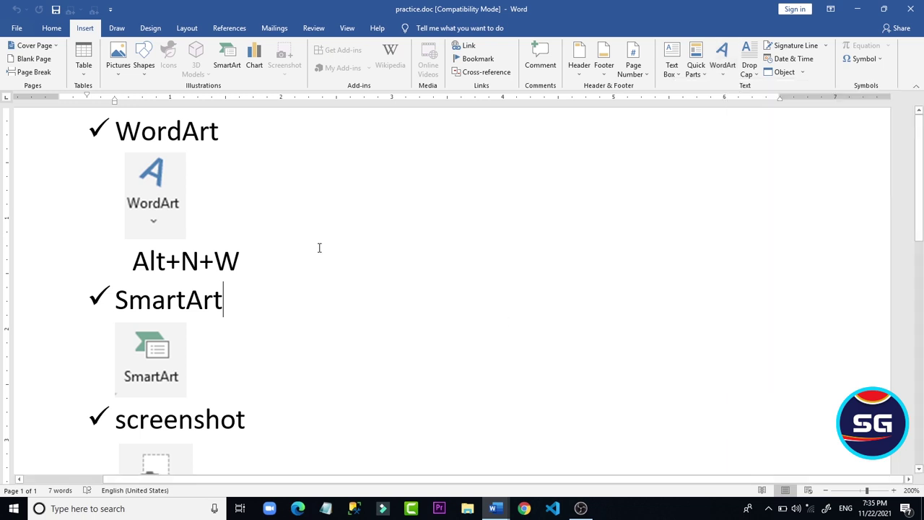
# Step: Switch to Document2 and save it to the Desktop as Doc2.doc in Word 97-2003 Document format, accepting the compatibility changes
pyautogui.click(495, 508)
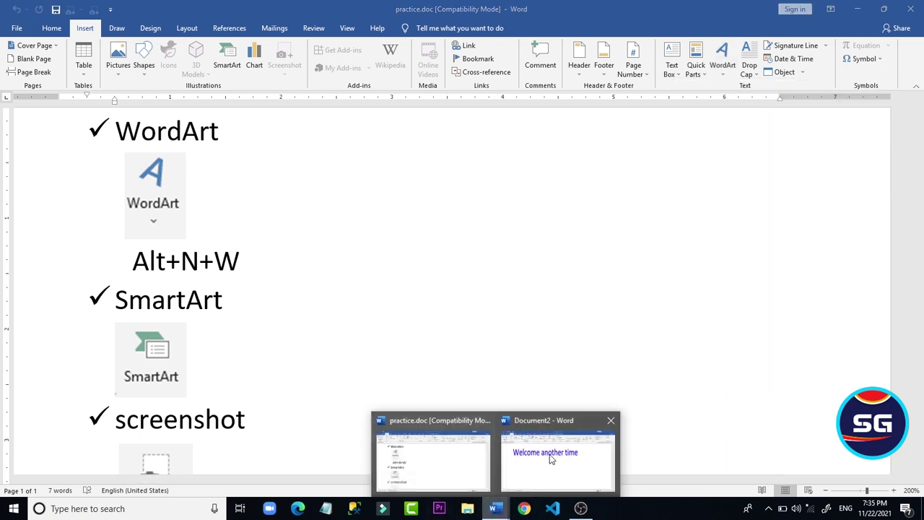
pyautogui.click(598, 442)
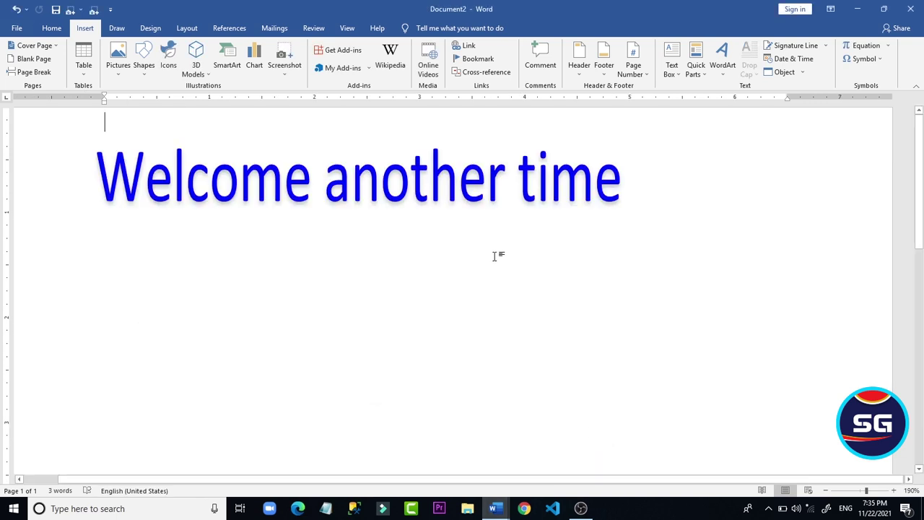
pyautogui.press('F12')
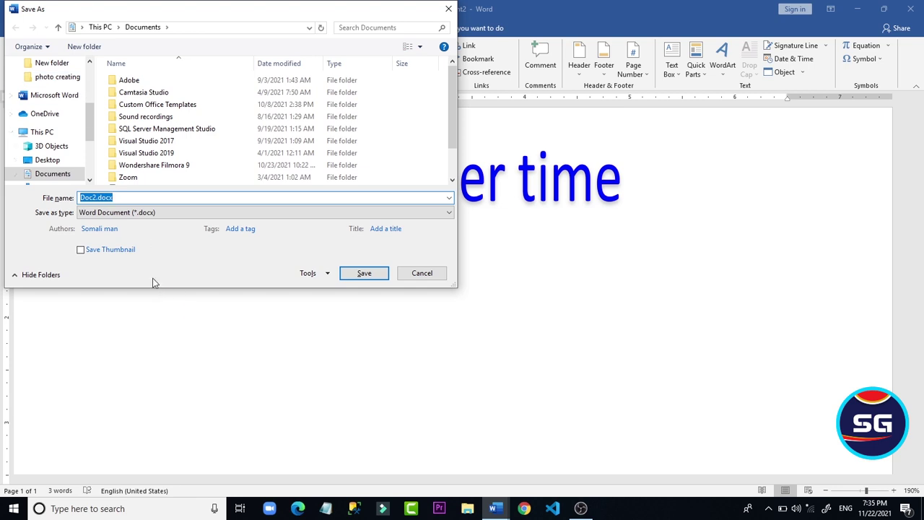
pyautogui.click(202, 219)
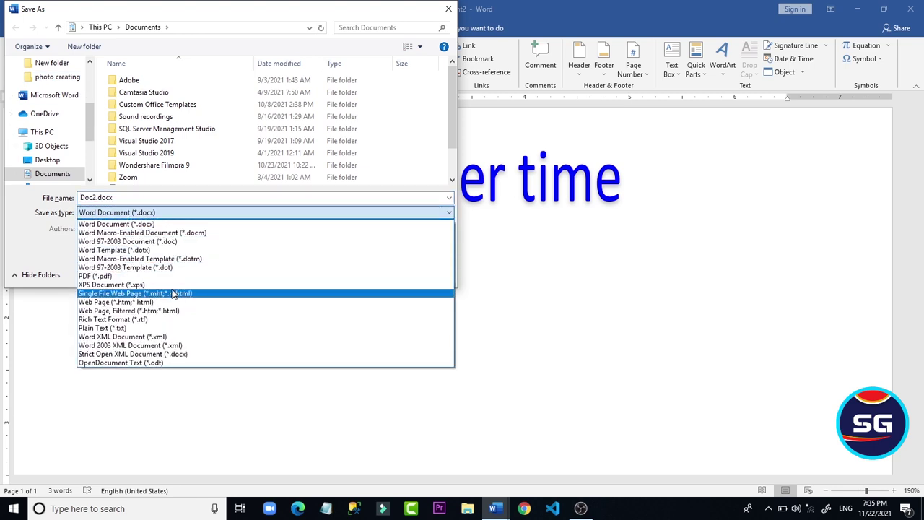
pyautogui.click(189, 243)
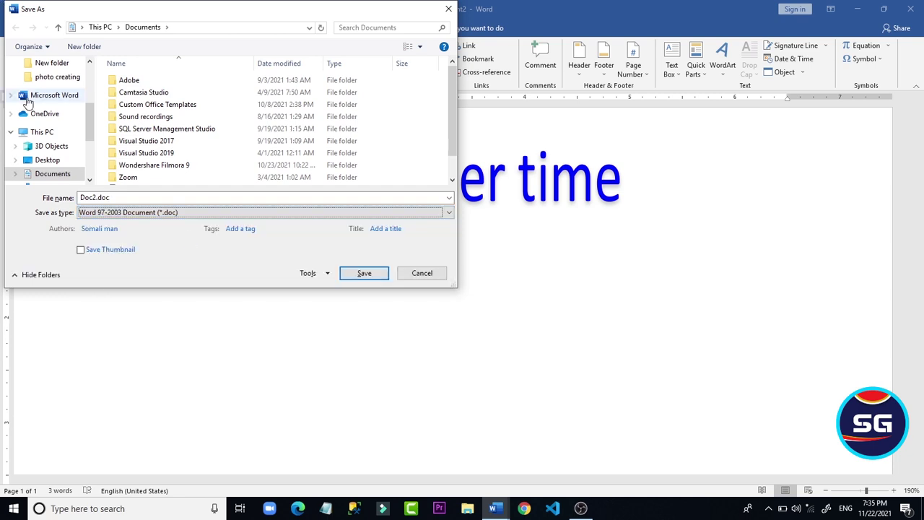
pyautogui.click(46, 160)
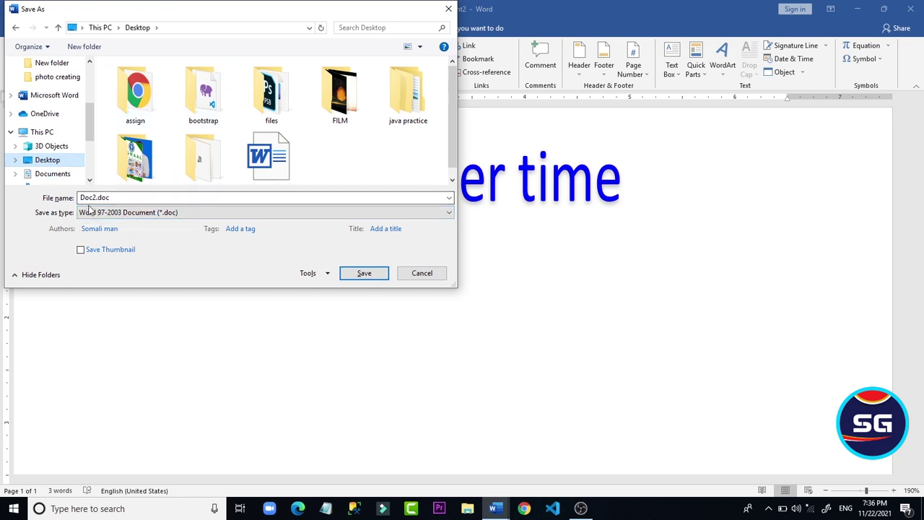
pyautogui.click(380, 278)
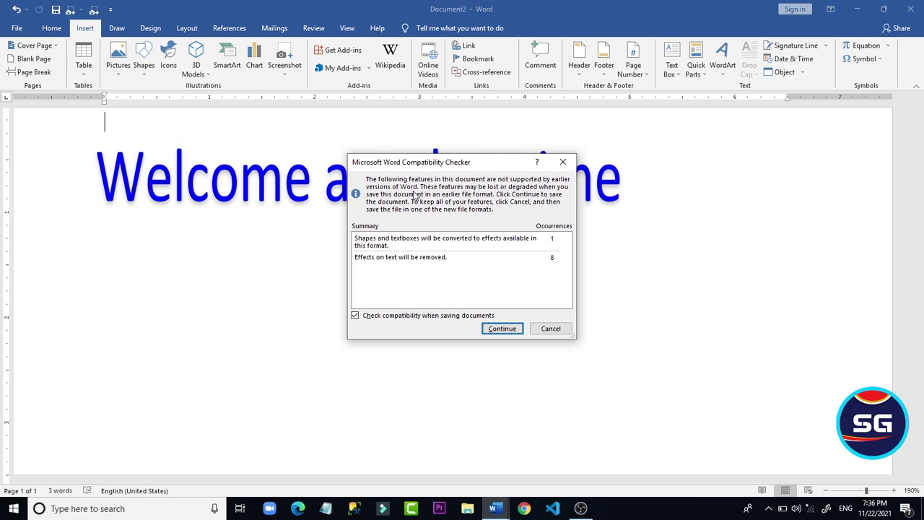
pyautogui.click(502, 329)
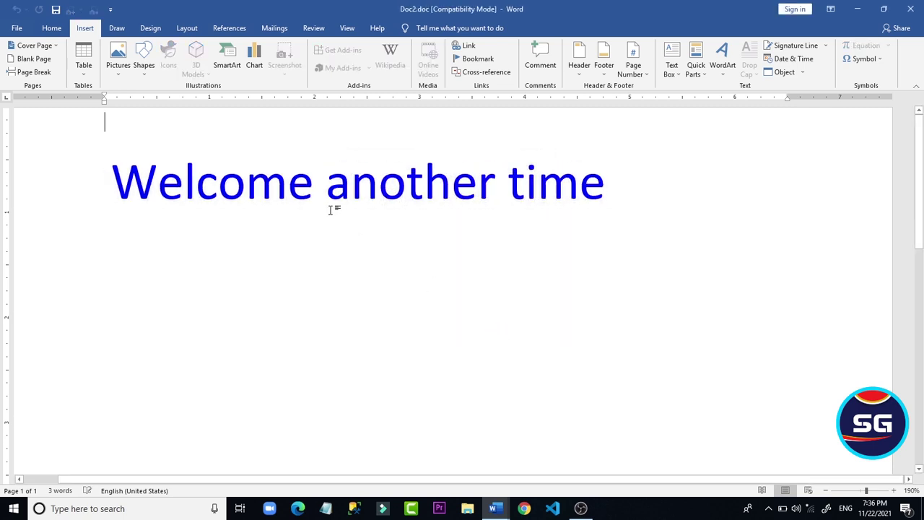
# Step: Convert the whole "Welcome another time" text into WordArt with the slanted gold shadowed style, keeping Arial Black at size 36
pyautogui.click(313, 181)
pyautogui.tripleClick(374, 182)
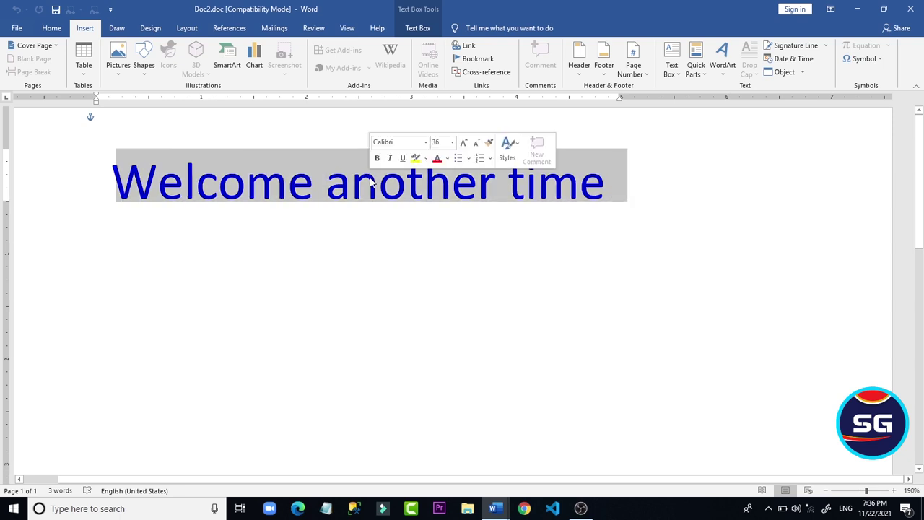
pyautogui.doubleClick(374, 182)
pyautogui.tripleClick(261, 190)
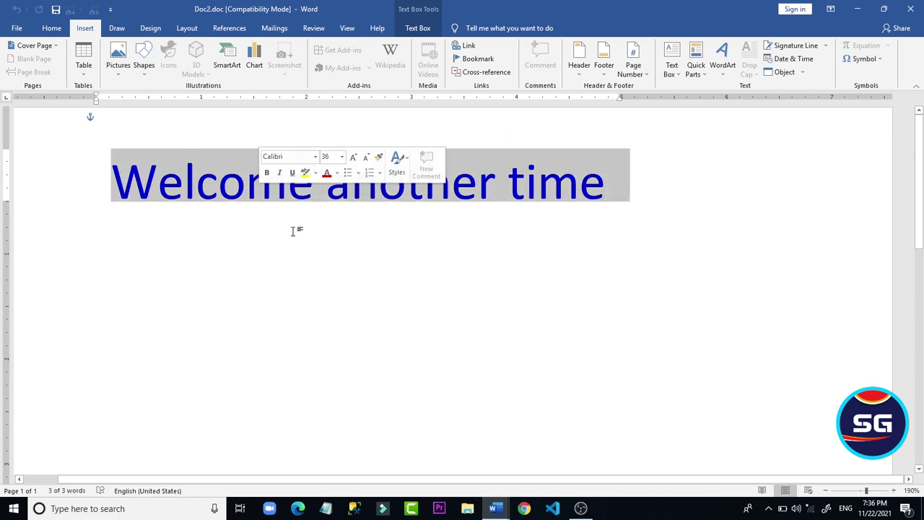
pyautogui.click(322, 268)
pyautogui.click(281, 200)
pyautogui.doubleClick(280, 202)
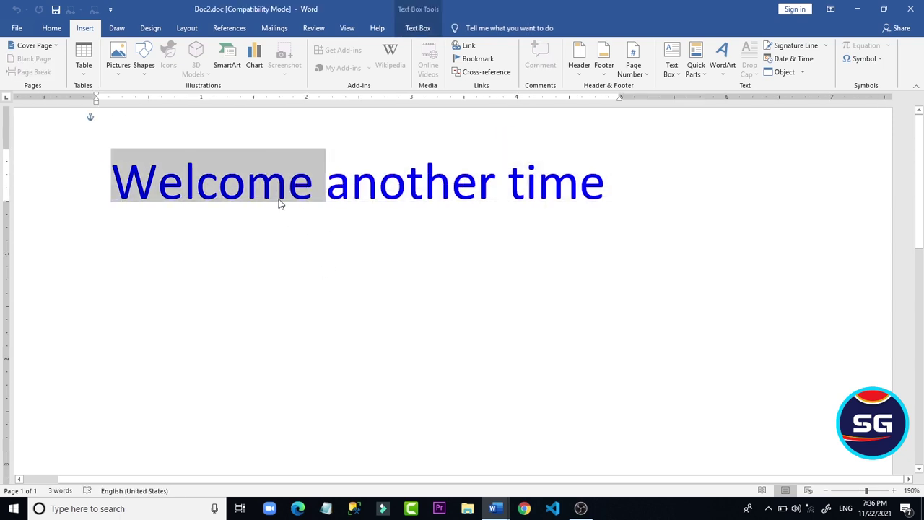
pyautogui.tripleClick(281, 204)
pyautogui.doubleClick(281, 203)
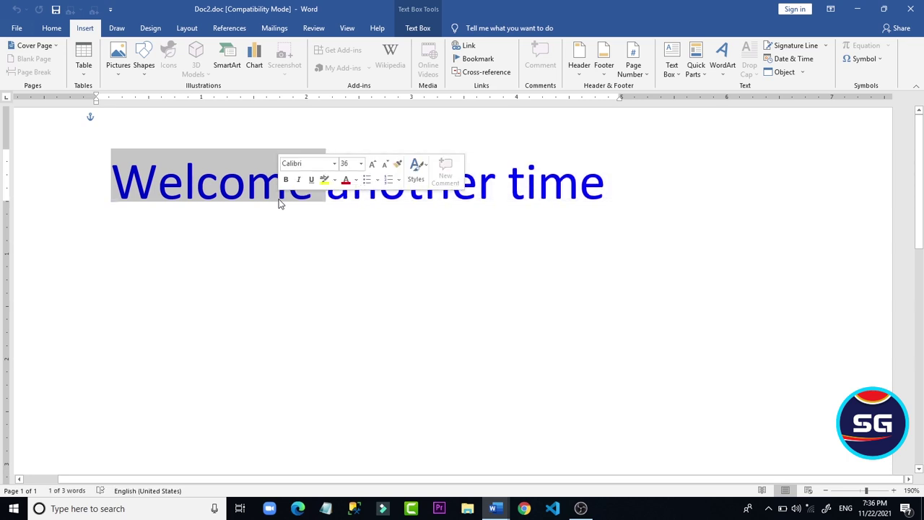
pyautogui.click(281, 204)
pyautogui.tripleClick(281, 203)
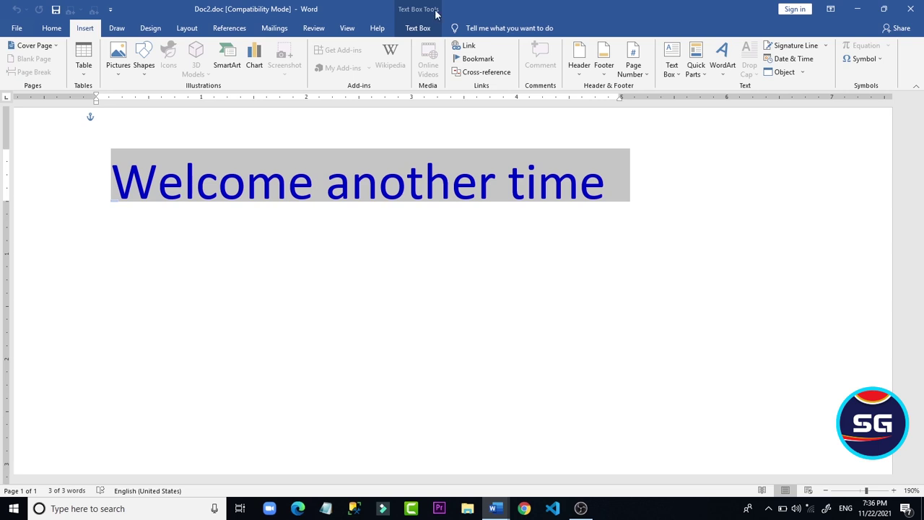
pyautogui.click(716, 74)
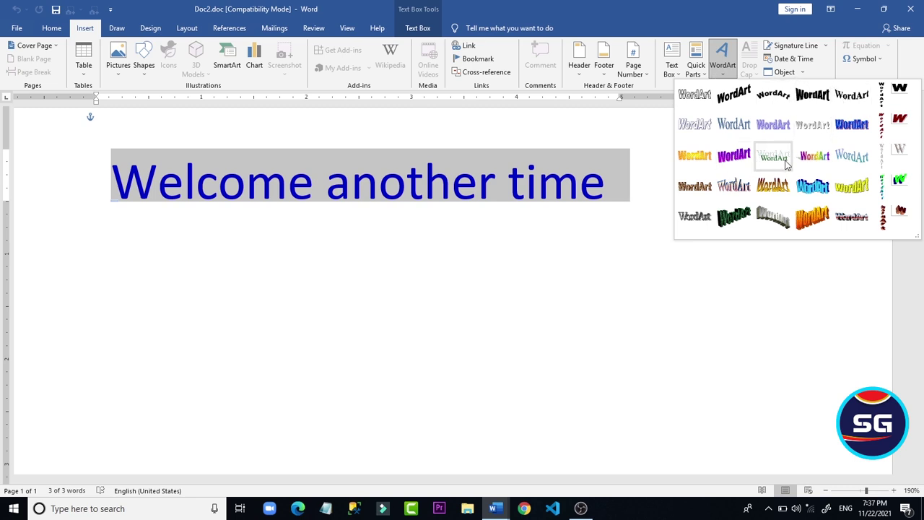
pyautogui.click(783, 187)
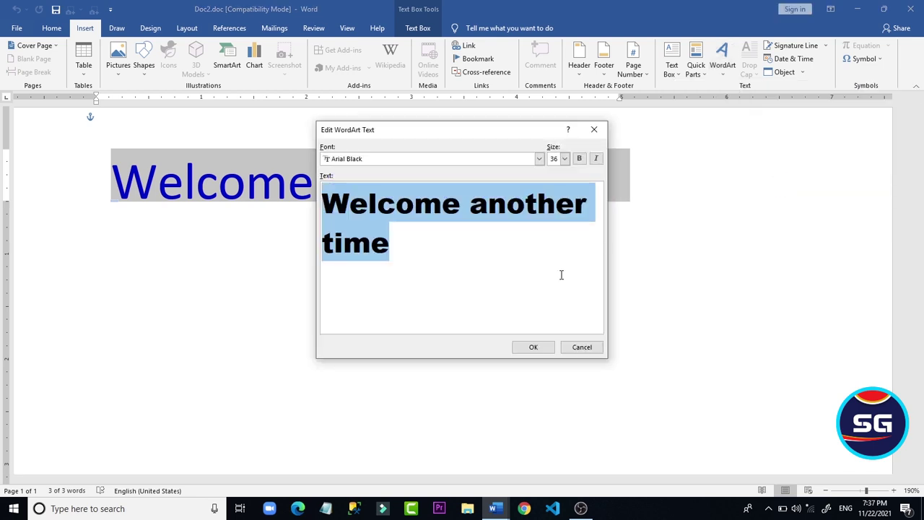
pyautogui.click(538, 349)
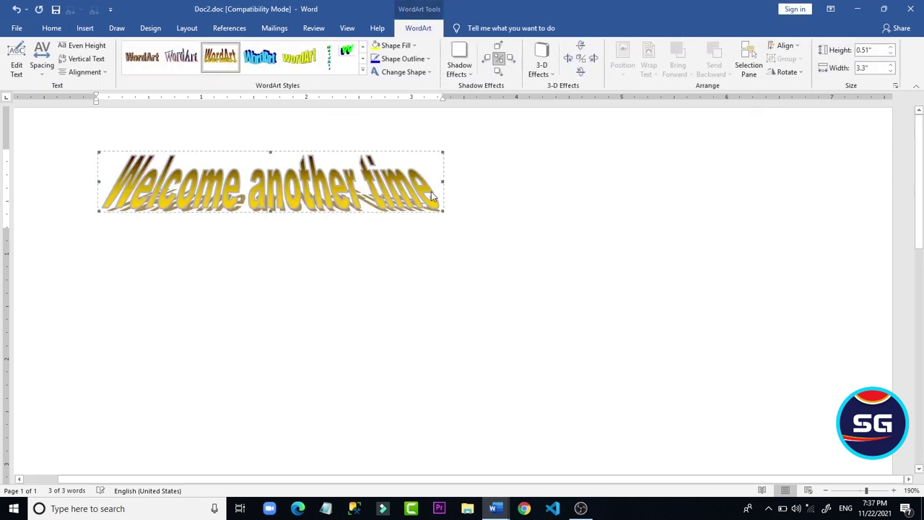
pyautogui.click(404, 73)
pyautogui.click(409, 72)
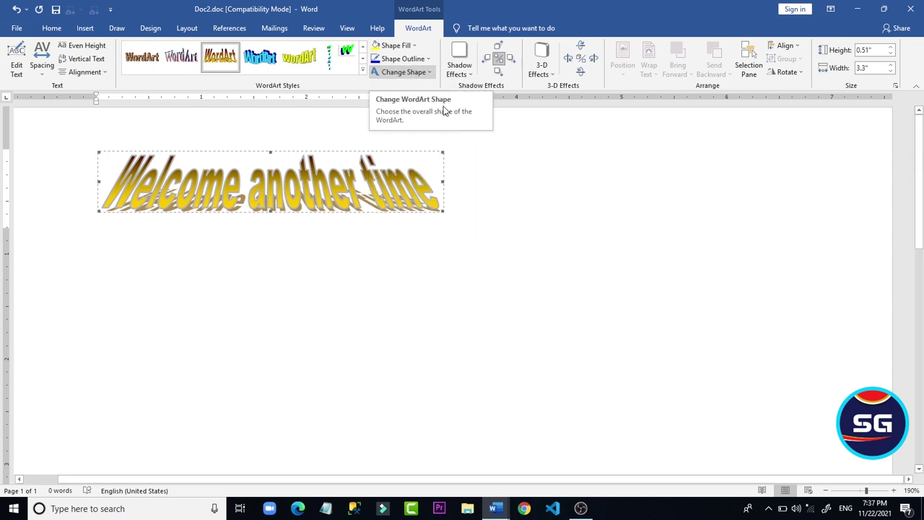
pyautogui.click(577, 227)
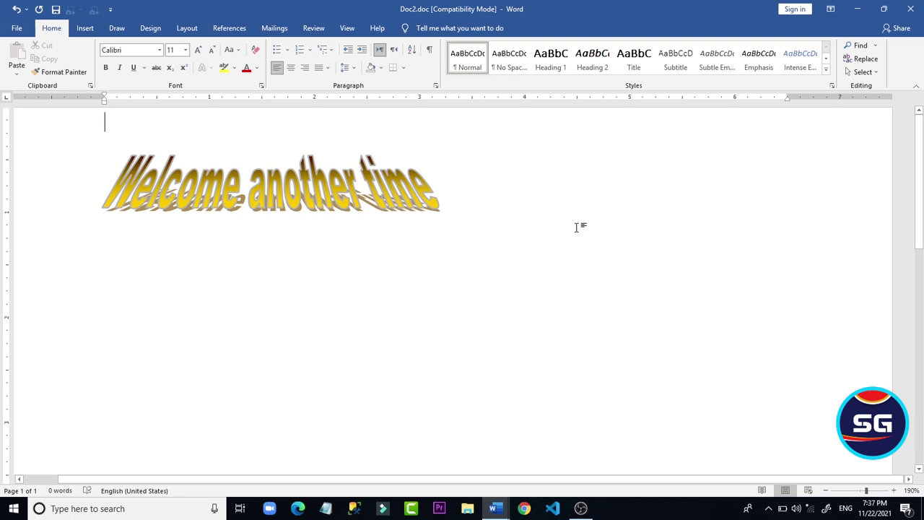
# Step: Create a blank document, insert WordArt in the blue shadowed style with its placeholder text, and view the available text effects
pyautogui.hotkey('ctrl', 'n')
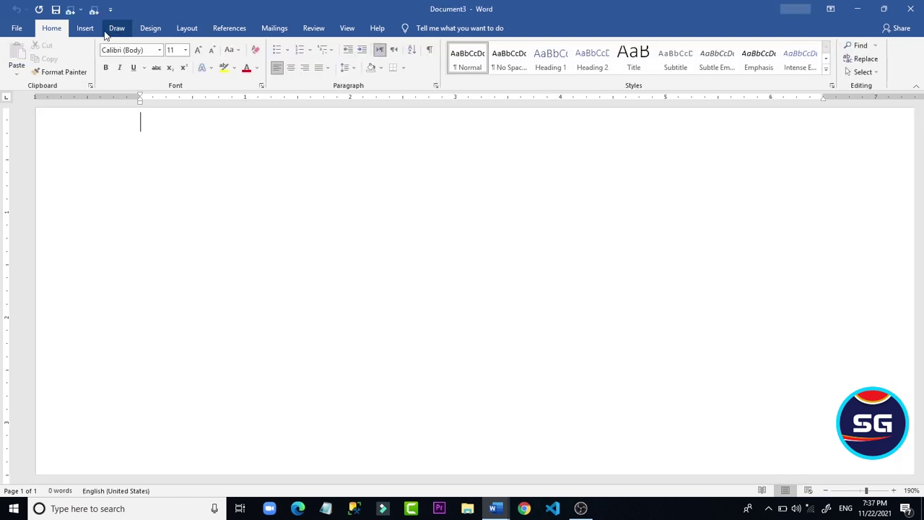
pyautogui.click(85, 28)
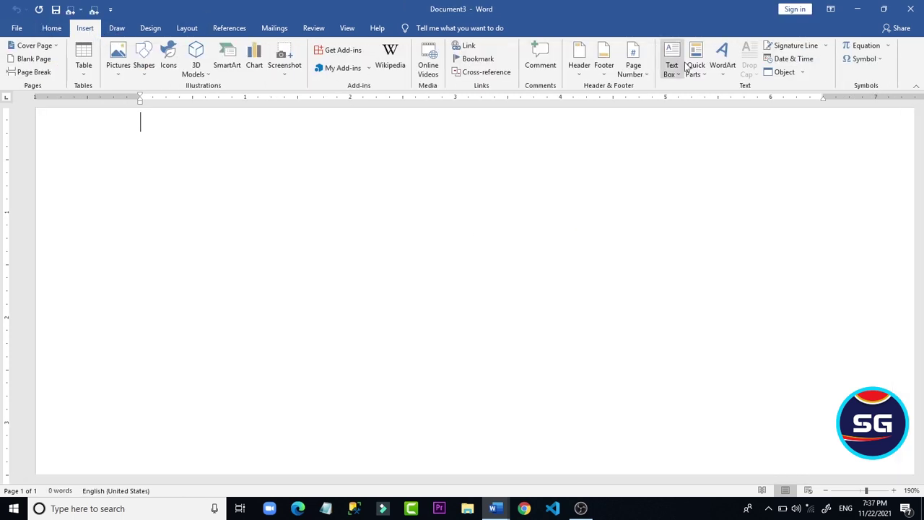
pyautogui.click(730, 77)
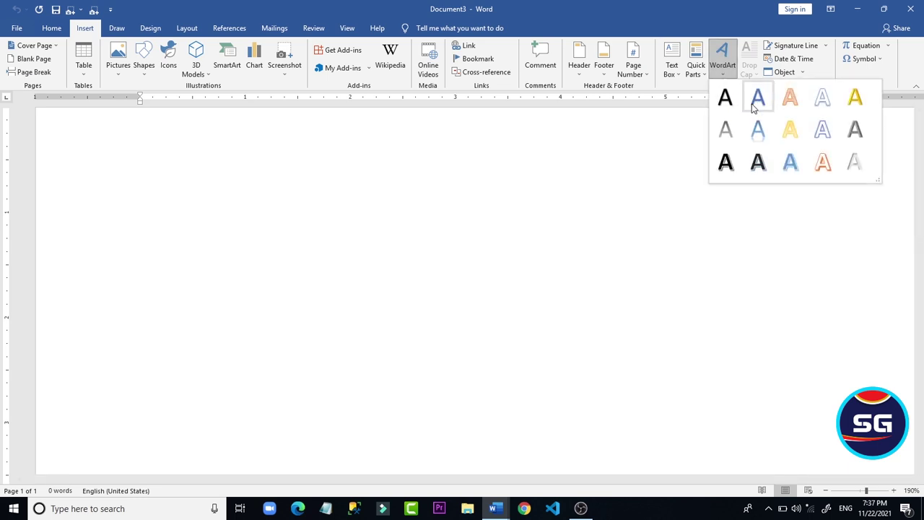
pyautogui.click(753, 106)
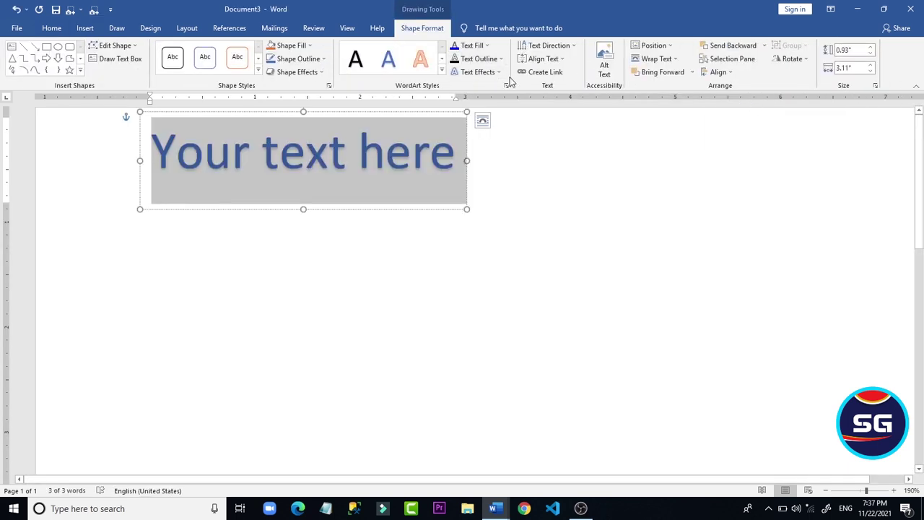
pyautogui.click(499, 72)
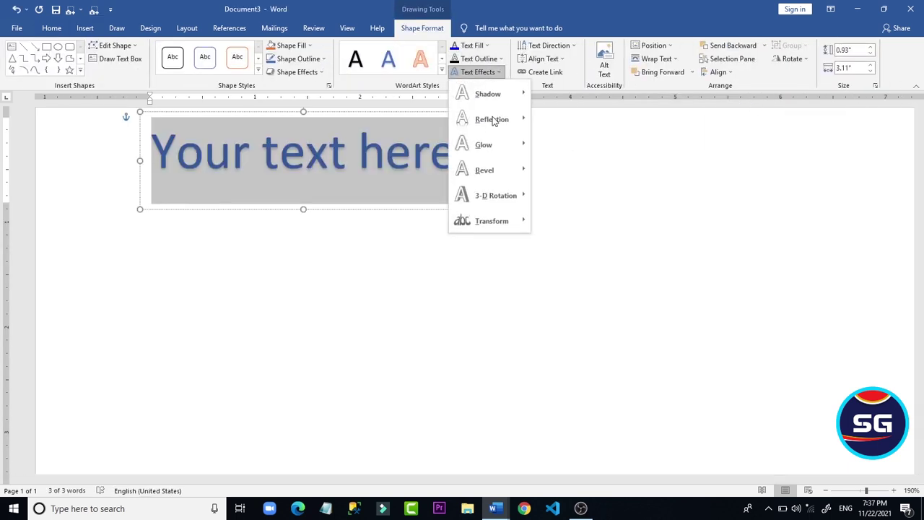
# Step: Switch to Doc2.doc and change the gold WordArt's shape to Plain Text, followed by the upward-arch Follow Path shape
pyautogui.click(497, 512)
pyautogui.click(510, 474)
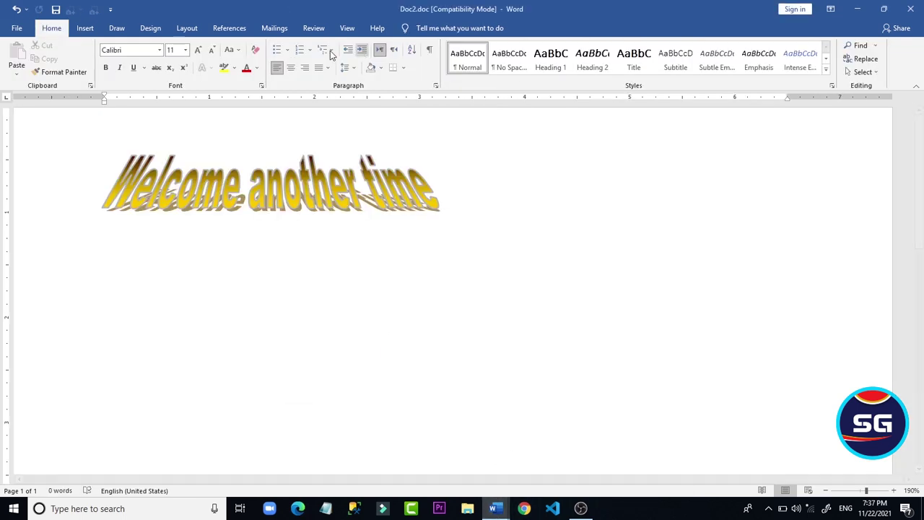
pyautogui.click(84, 27)
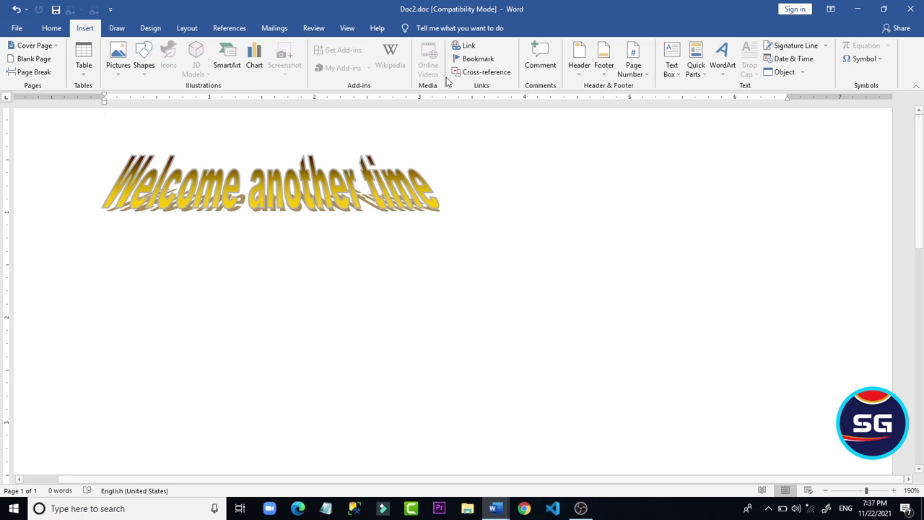
pyautogui.click(409, 191)
pyautogui.click(418, 28)
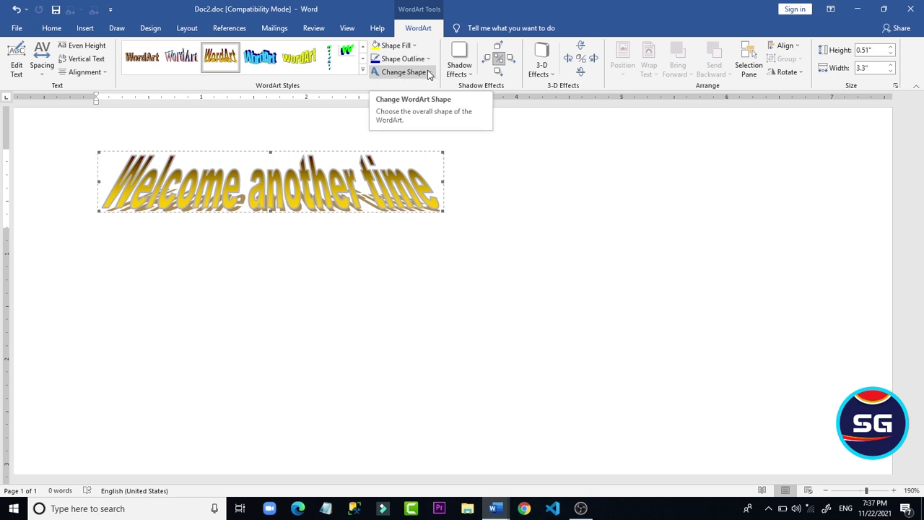
pyautogui.click(428, 73)
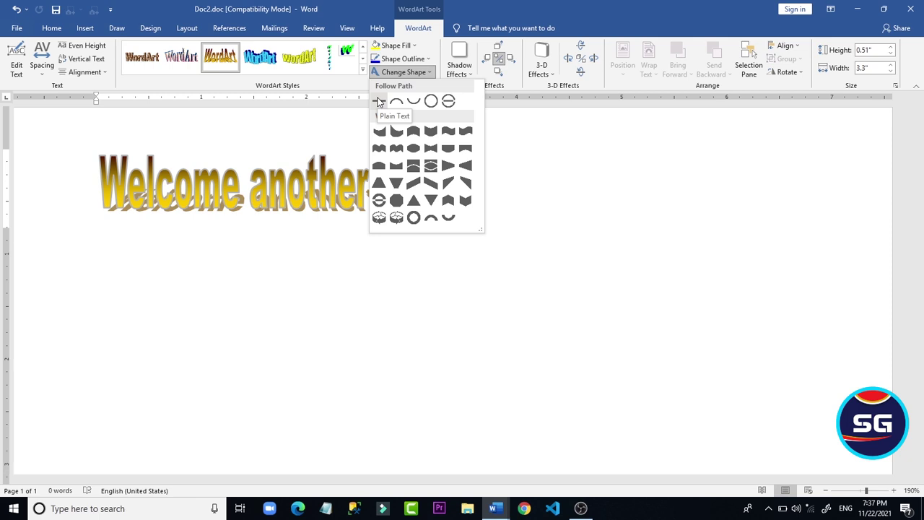
pyautogui.click(379, 102)
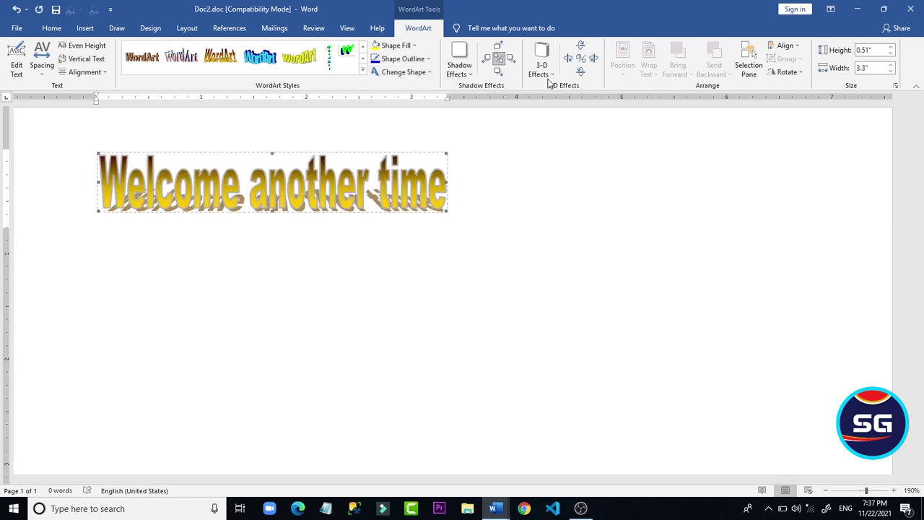
pyautogui.click(413, 72)
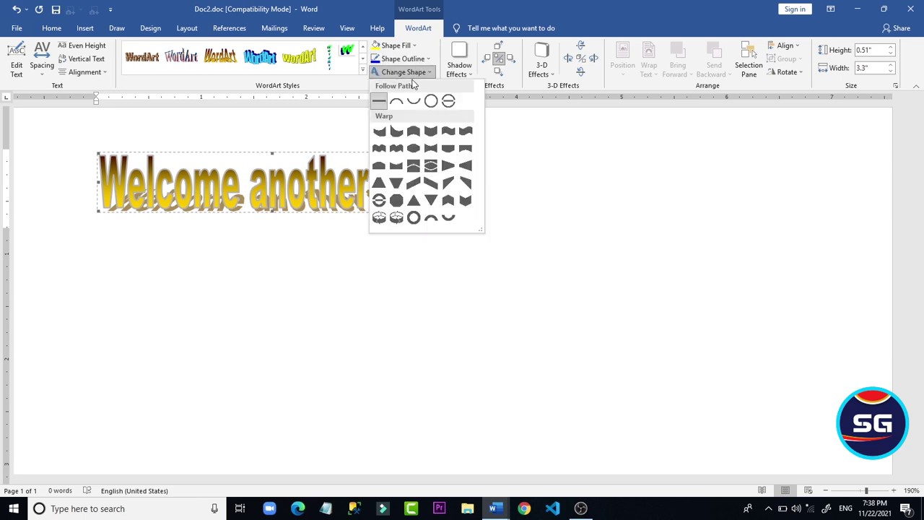
pyautogui.click(395, 103)
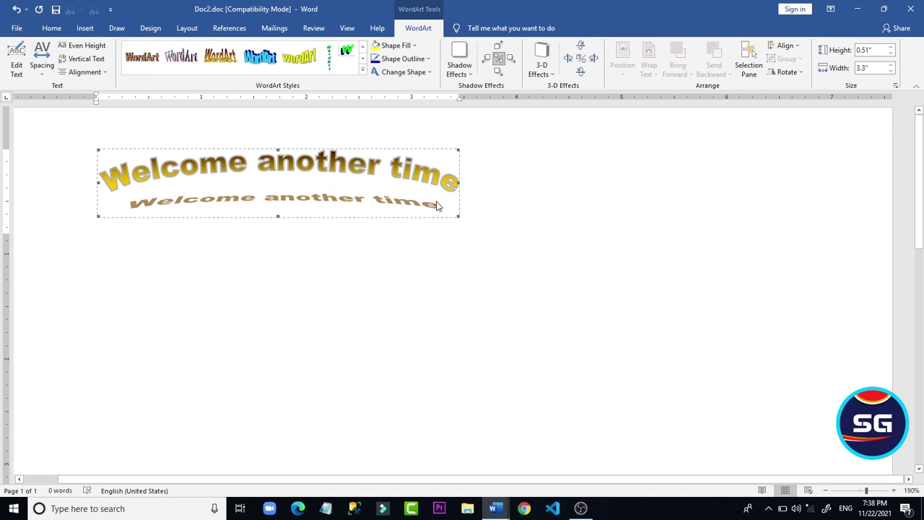
# Step: Preview the shadow effects without applying one, and nudge the arched WordArt's existing shadow left by about six increments
pyautogui.click(466, 72)
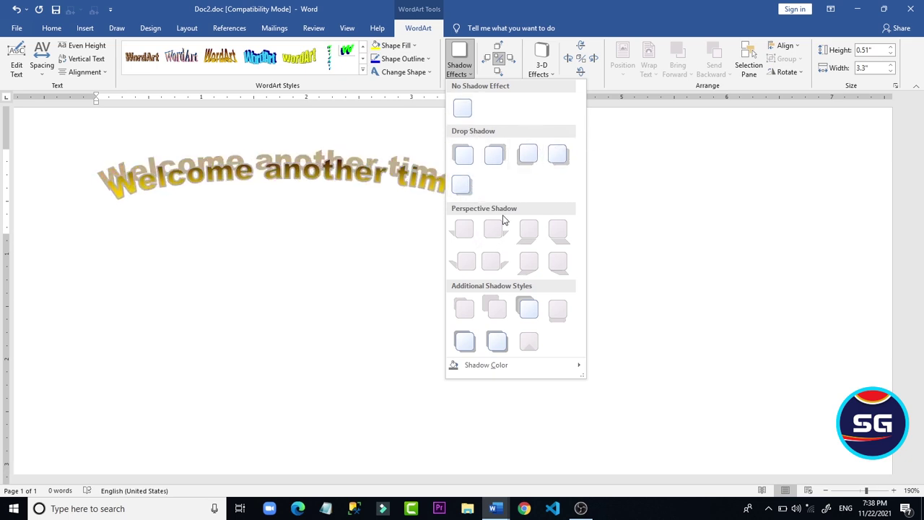
pyautogui.click(489, 61)
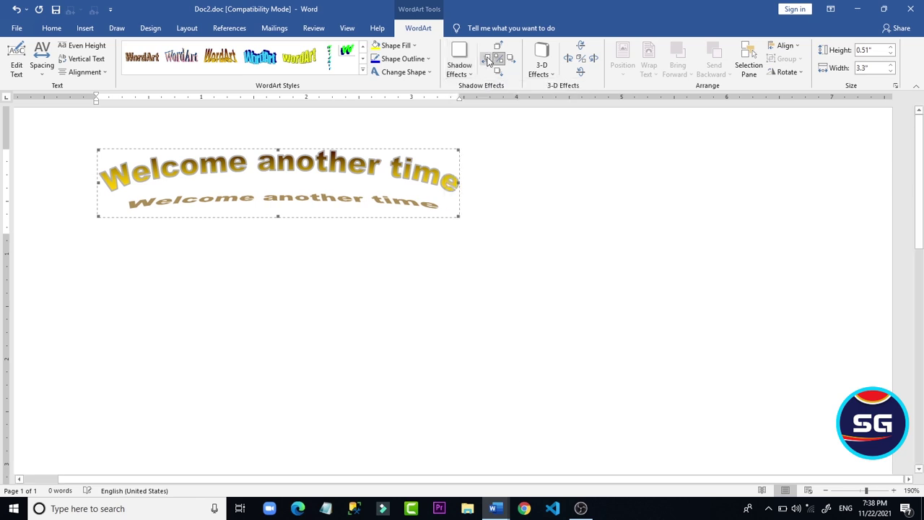
pyautogui.click(489, 60)
pyautogui.click(488, 61)
pyautogui.click(489, 60)
pyautogui.click(490, 61)
pyautogui.click(489, 61)
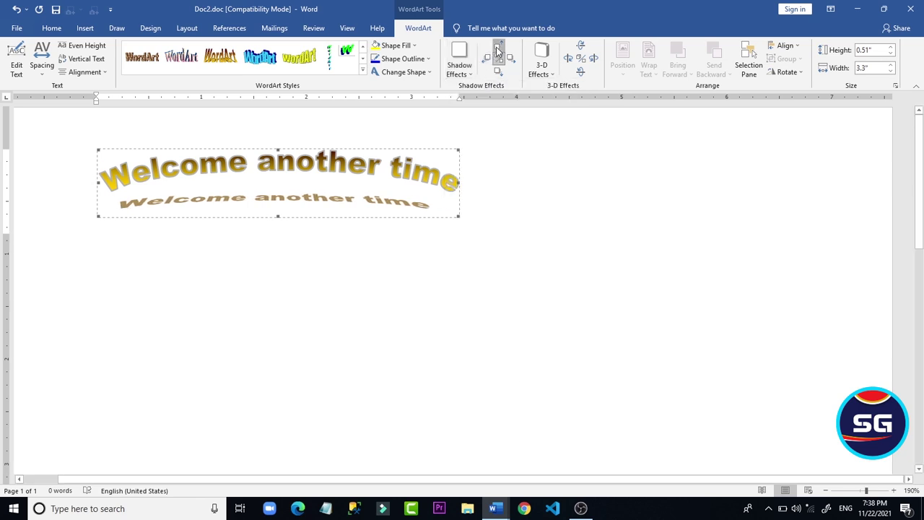
# Step: Nudge the arched WordArt's shadow up by about eleven increments so it overlaps the lower edge of the text
pyautogui.click(498, 51)
pyautogui.click(498, 51)
pyautogui.click(498, 50)
pyautogui.click(498, 51)
pyautogui.click(498, 50)
pyautogui.click(498, 51)
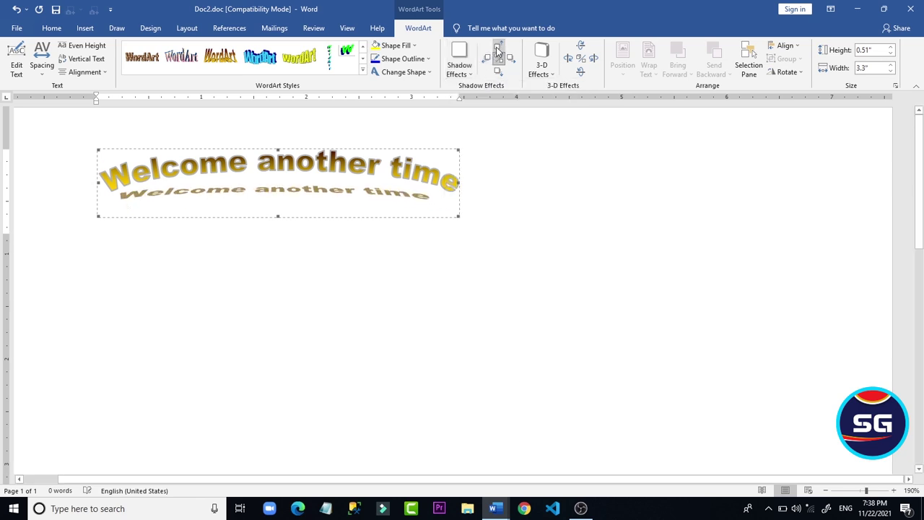
pyautogui.click(499, 50)
pyautogui.click(498, 51)
pyautogui.click(498, 50)
pyautogui.click(498, 50)
pyautogui.click(498, 51)
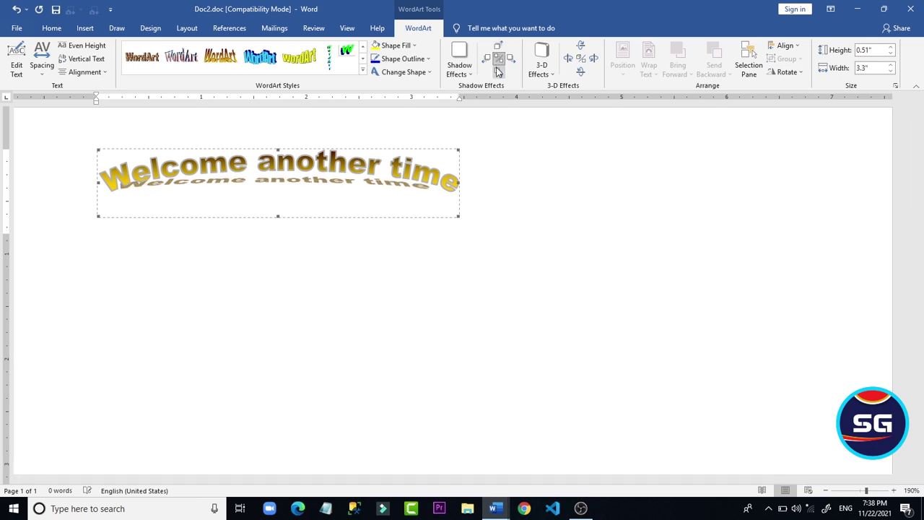
# Step: Nudge the arched WordArt's shadow down by about fifteen increments so it sits clear below the text
pyautogui.click(498, 71)
pyautogui.click(498, 70)
pyautogui.click(498, 71)
pyautogui.click(498, 71)
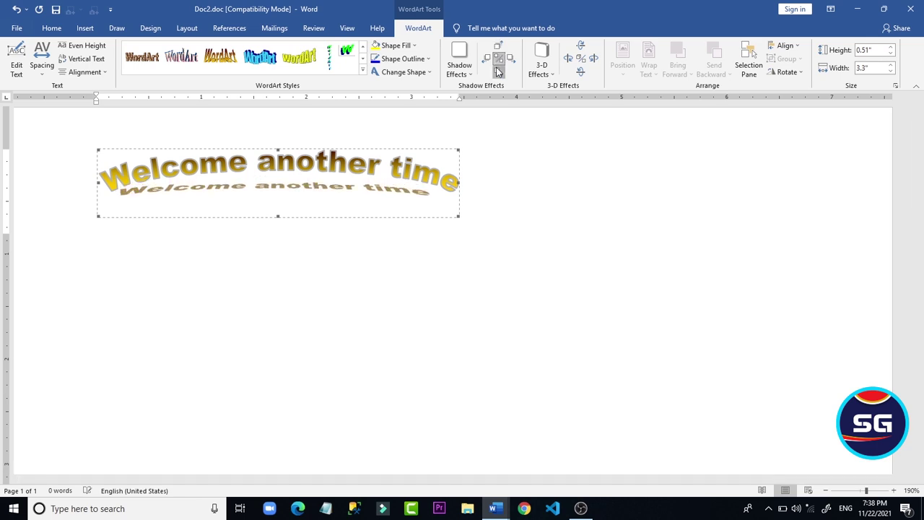
pyautogui.click(498, 71)
pyautogui.click(499, 70)
pyautogui.click(499, 71)
pyautogui.click(498, 70)
pyautogui.click(498, 70)
pyautogui.click(497, 71)
pyautogui.click(497, 71)
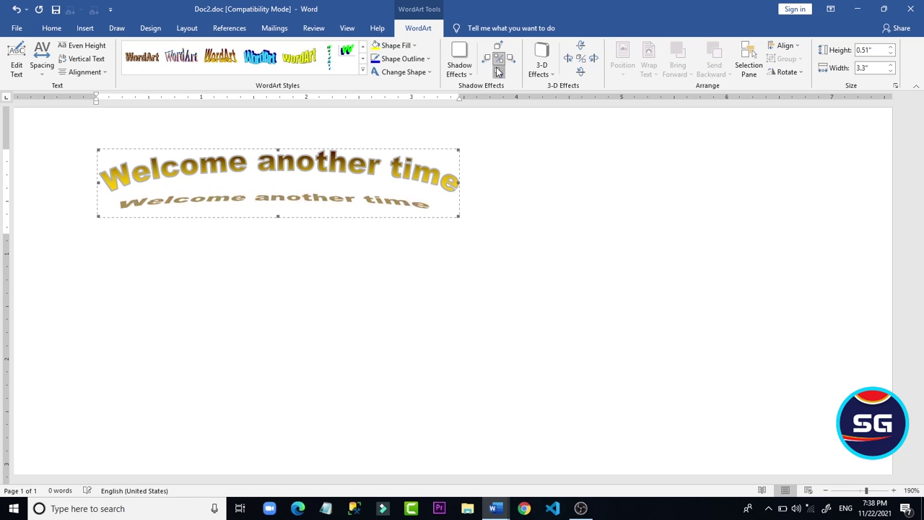
pyautogui.click(498, 71)
pyautogui.click(497, 70)
pyautogui.click(497, 71)
pyautogui.click(498, 71)
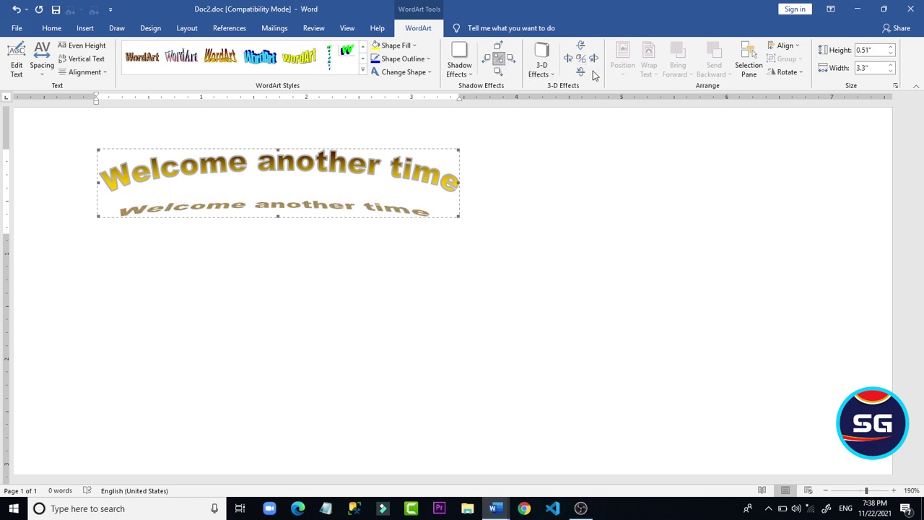
# Step: Try to move the arched "Welcome another time" WordArt to a different place on the page
pyautogui.click(485, 181)
pyautogui.click(434, 181)
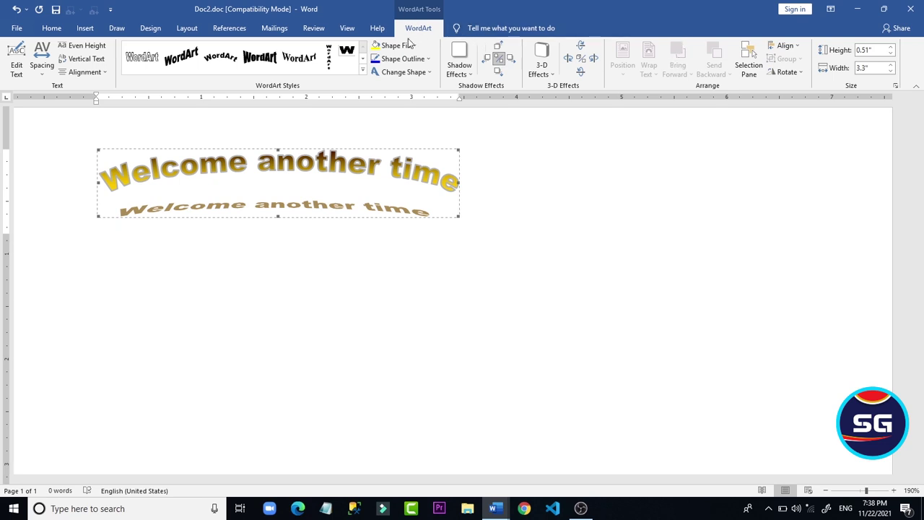
pyautogui.moveTo(321, 182); pyautogui.dragTo(333, 165)
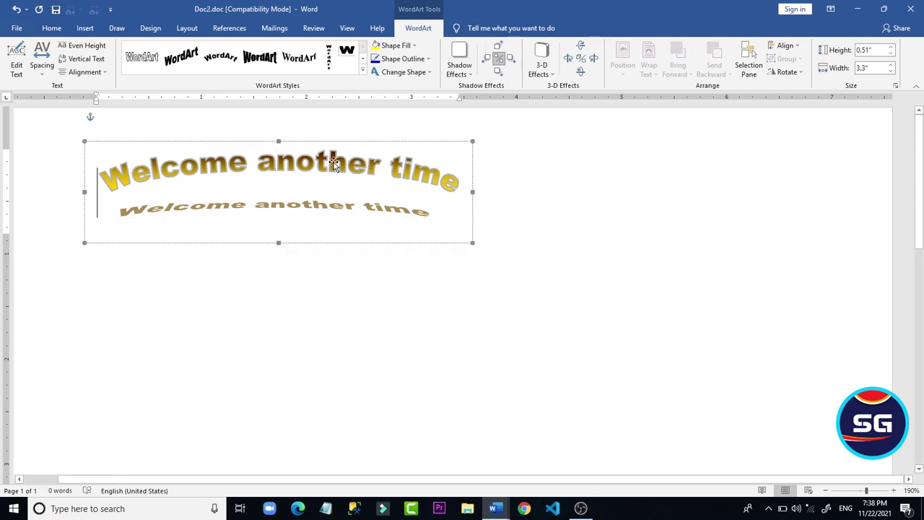
pyautogui.click(394, 166)
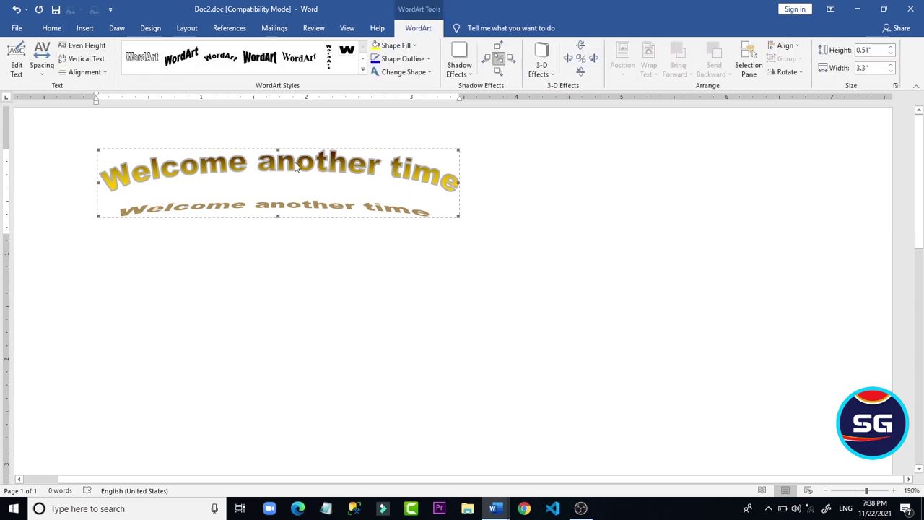
pyautogui.moveTo(295, 166); pyautogui.dragTo(351, 209)
# Step: Select the text box around the arched WordArt and set its text wrapping to In Front of Text
pyautogui.click(276, 147)
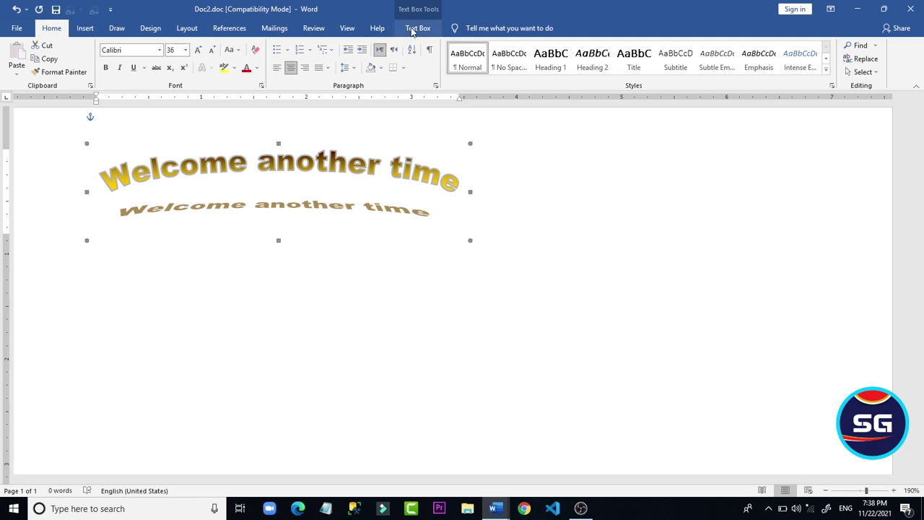
pyautogui.click(415, 29)
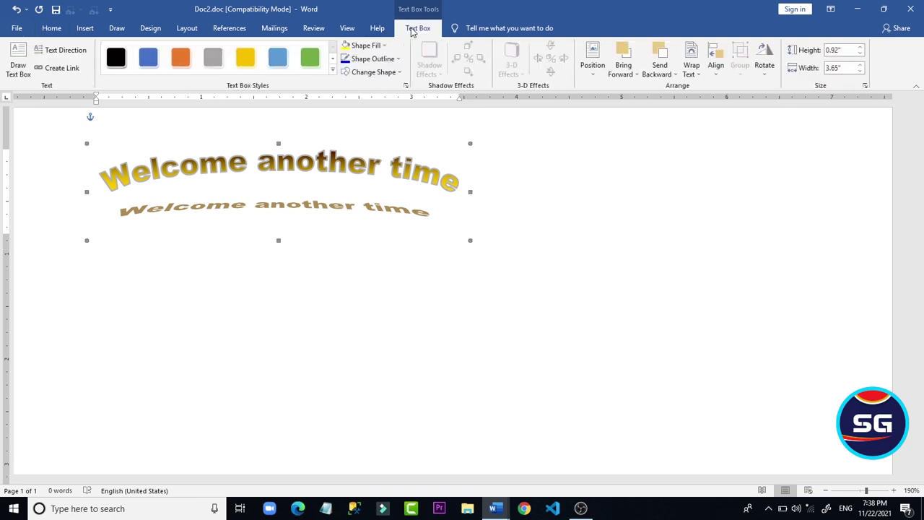
pyautogui.click(699, 74)
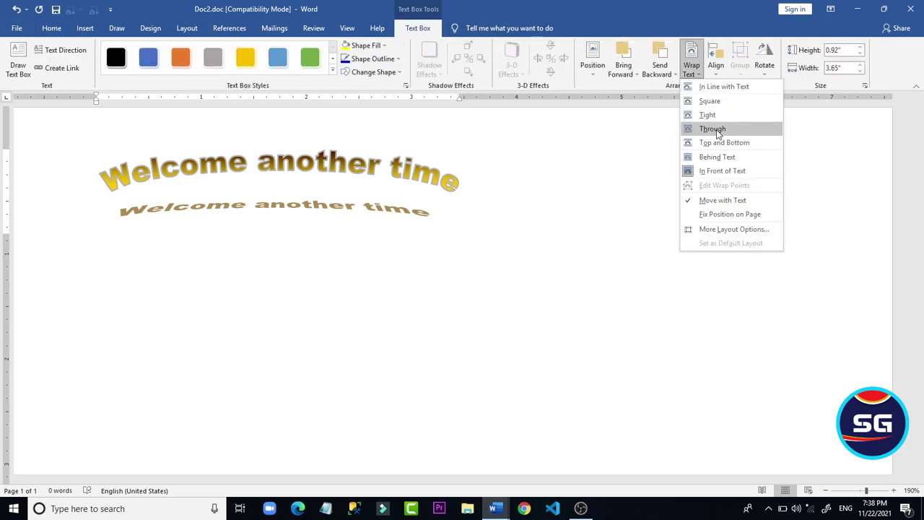
pyautogui.click(735, 170)
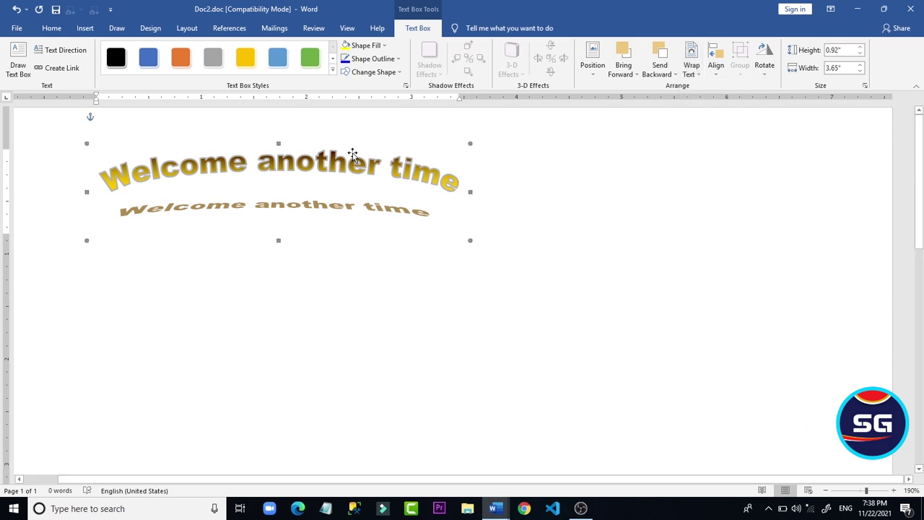
pyautogui.click(361, 176)
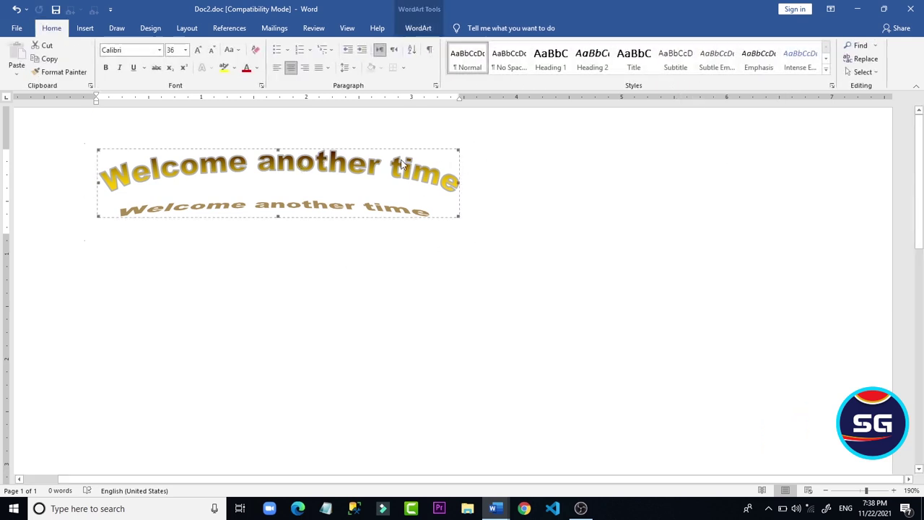
pyautogui.click(462, 191)
pyautogui.click(417, 217)
pyautogui.click(339, 137)
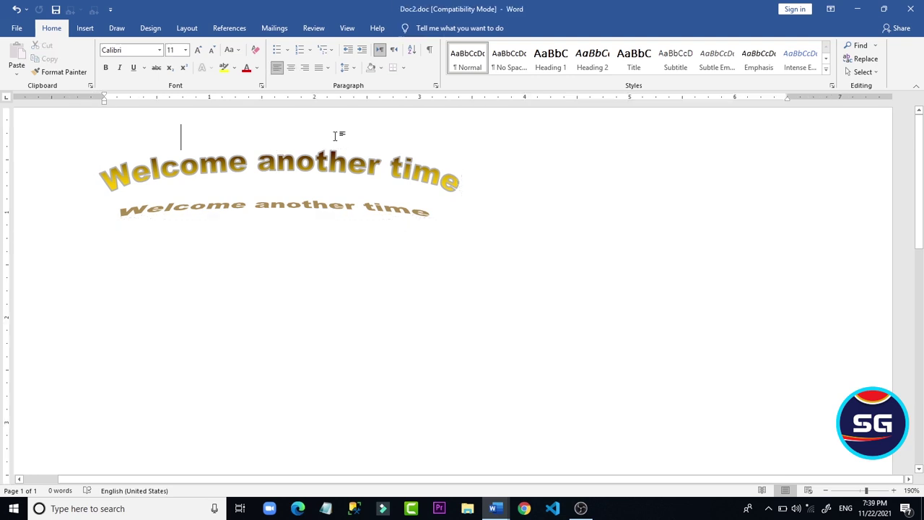
pyautogui.click(330, 151)
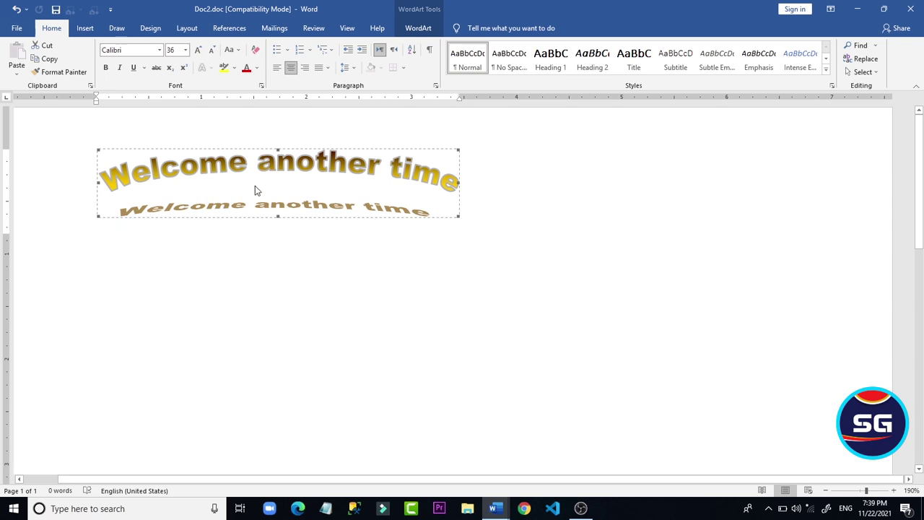
# Step: Select the text box holding the arched WordArt and move it about 3 inches down the page
pyautogui.click(164, 146)
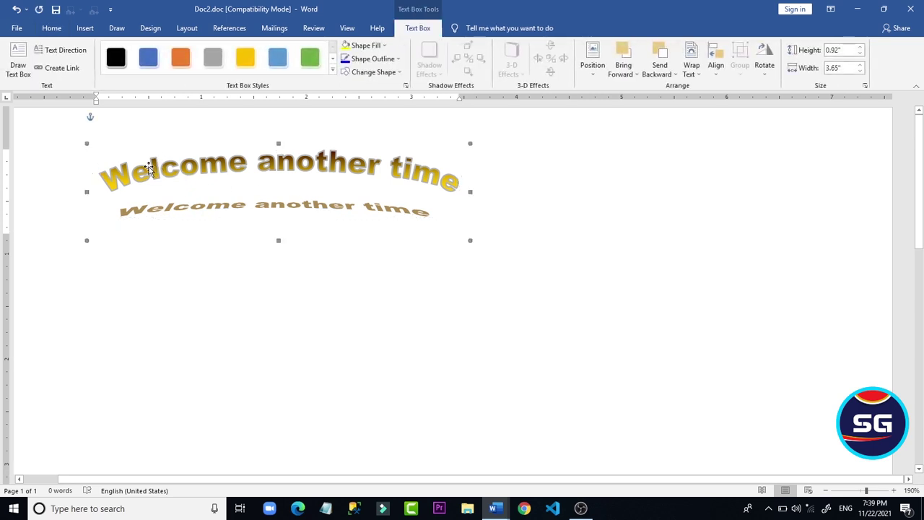
pyautogui.press('Down')
pyautogui.press('Down')
pyautogui.press('Down')
pyautogui.press('Down')
pyautogui.press('Down')
pyautogui.press('Down')
pyautogui.press('Down')
pyautogui.press('Down')
pyautogui.press('Down')
pyautogui.press('Down')
pyautogui.press('Down')
pyautogui.press('Down')
pyautogui.press('Down')
pyautogui.press('Down')
pyautogui.press('Down')
pyautogui.press('Down')
pyautogui.press('Down')
pyautogui.press('Down')
pyautogui.press('Down')
pyautogui.press('Down')
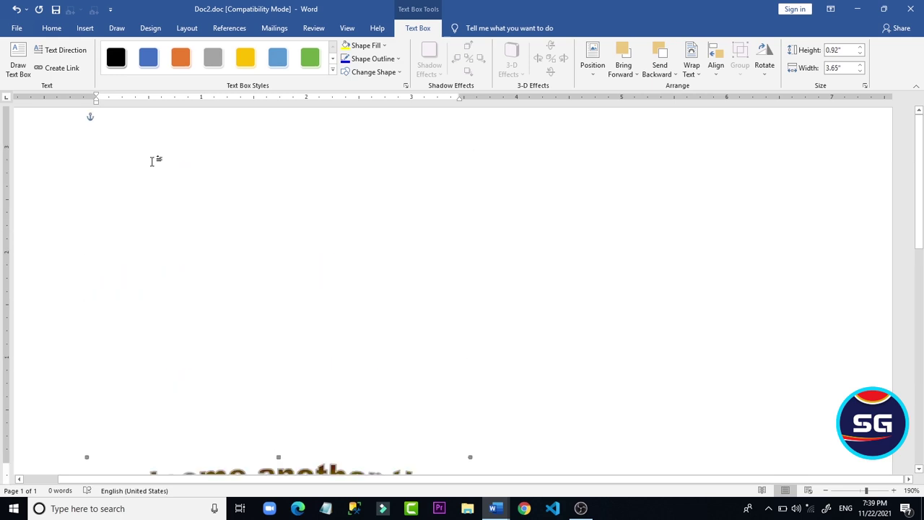
pyautogui.press('shift')
pyautogui.press('shift')
pyautogui.press('shift')
pyautogui.press('shift')
pyautogui.press('shift')
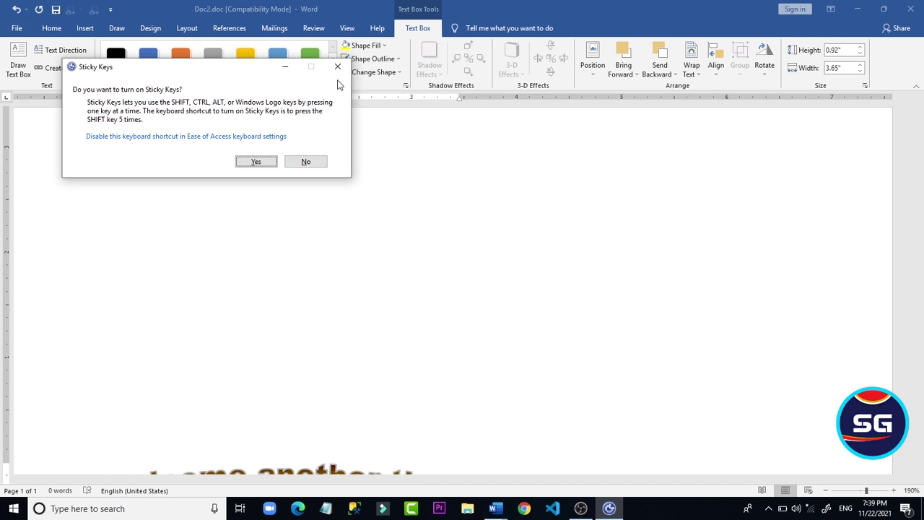
pyautogui.click(337, 66)
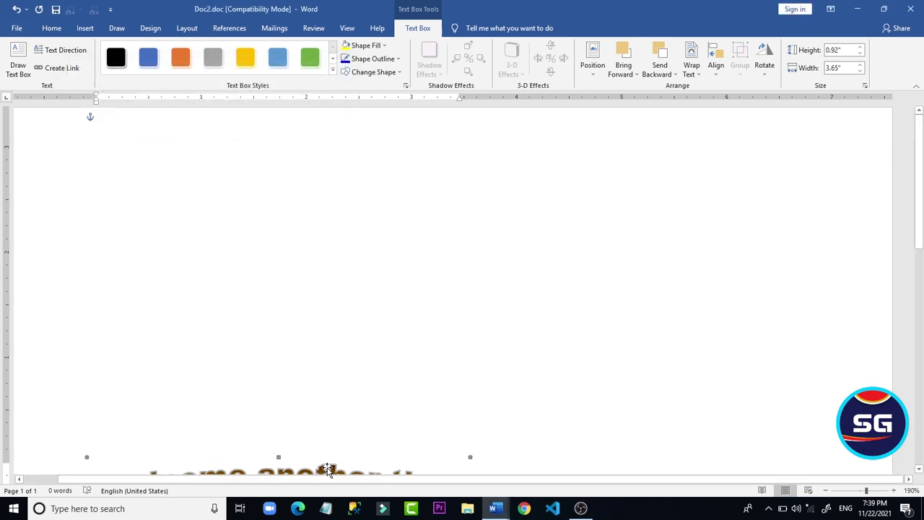
# Step: Undo the last small move of the WordArt's text box and deselect it
pyautogui.click(355, 383)
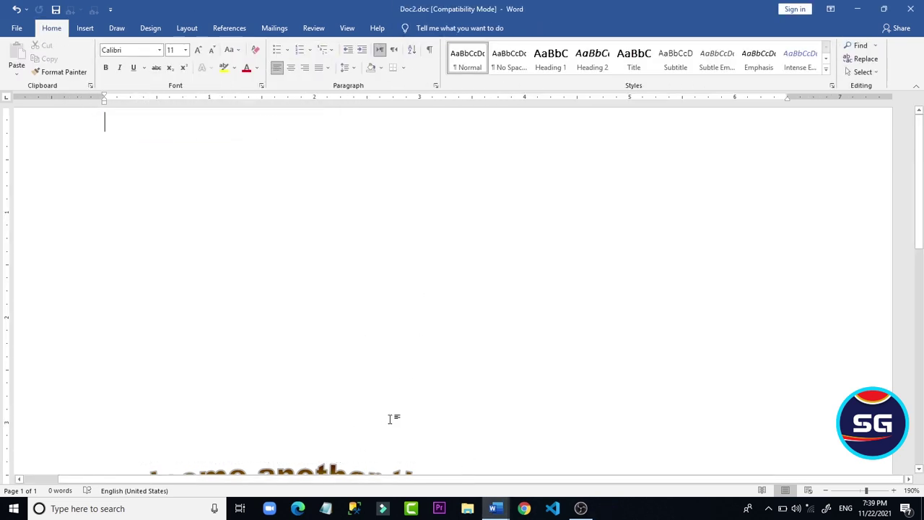
pyautogui.hotkey('ctrl', 'z')
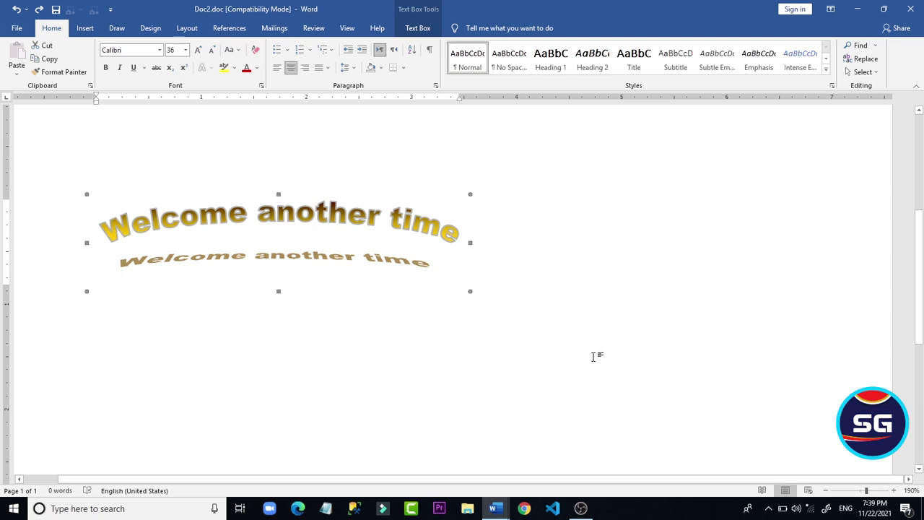
pyautogui.click(594, 255)
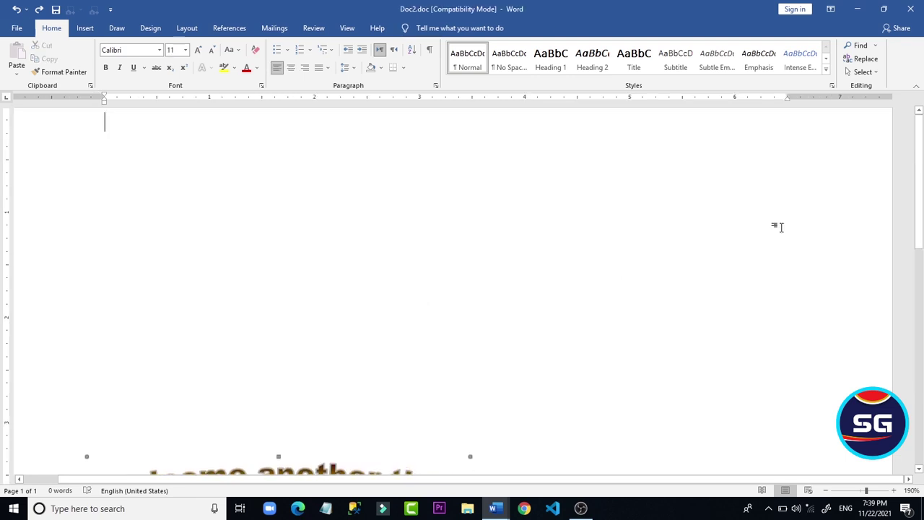
# Step: Replace the arched WordArt's text with "SG CODER" and deselect it
pyautogui.scroll(-5, 337, 283)
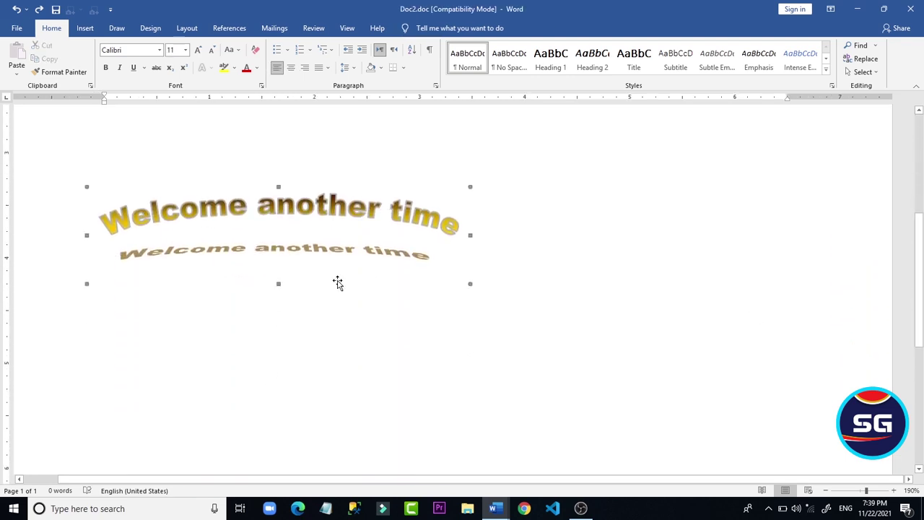
pyautogui.rightClick(327, 209)
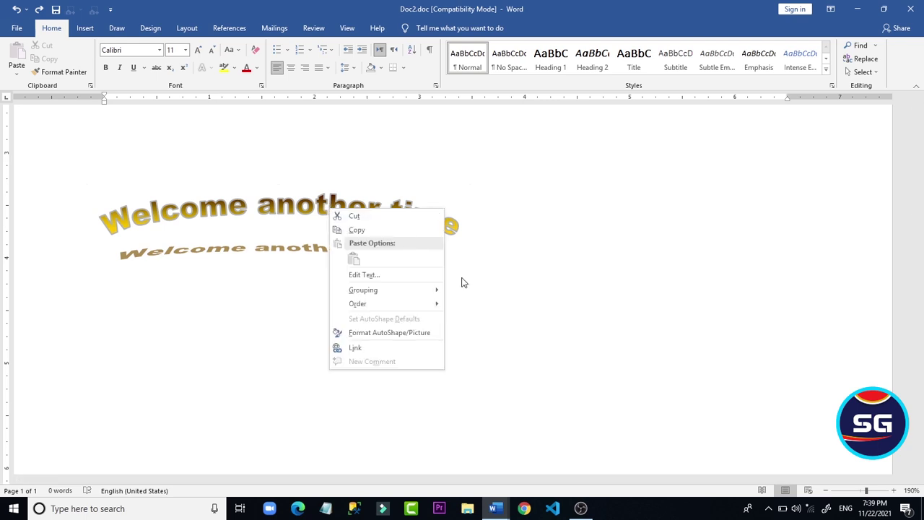
pyautogui.click(364, 275)
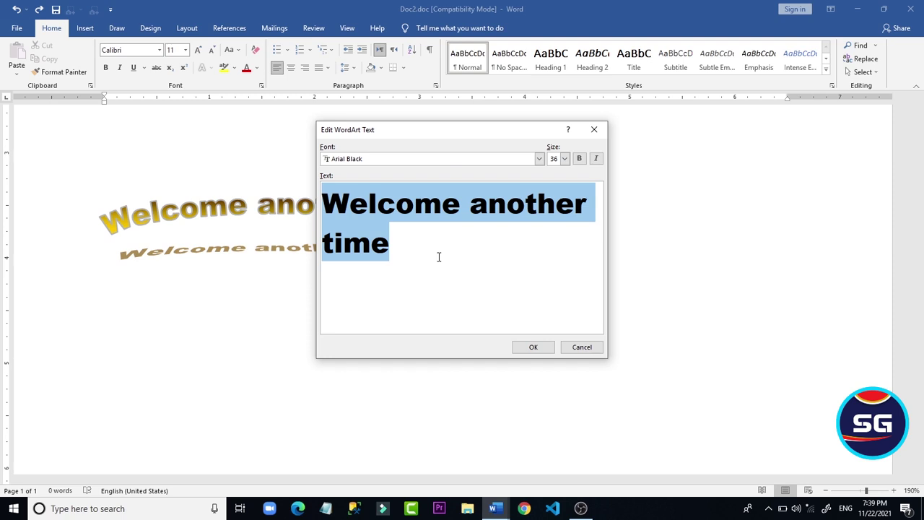
pyautogui.write('as')
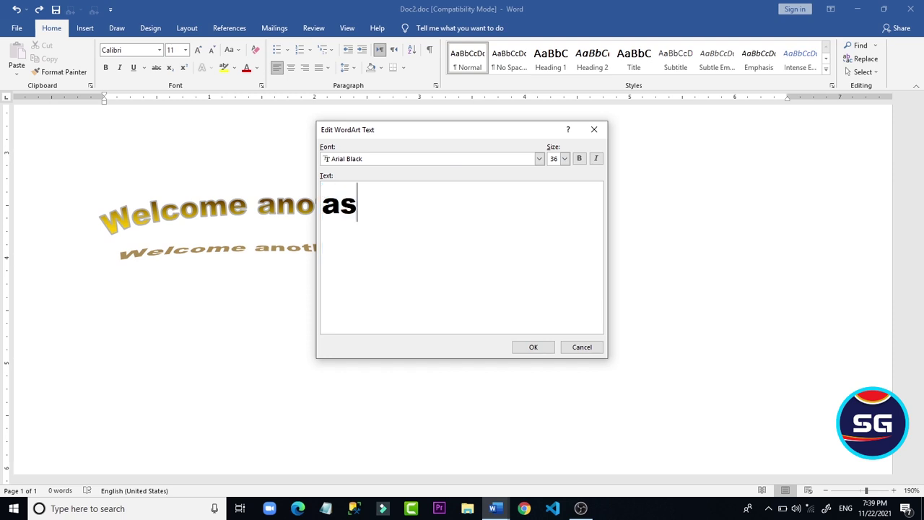
pyautogui.write('c')
pyautogui.press('BackSpace')
pyautogui.press('BackSpace')
pyautogui.press('BackSpace')
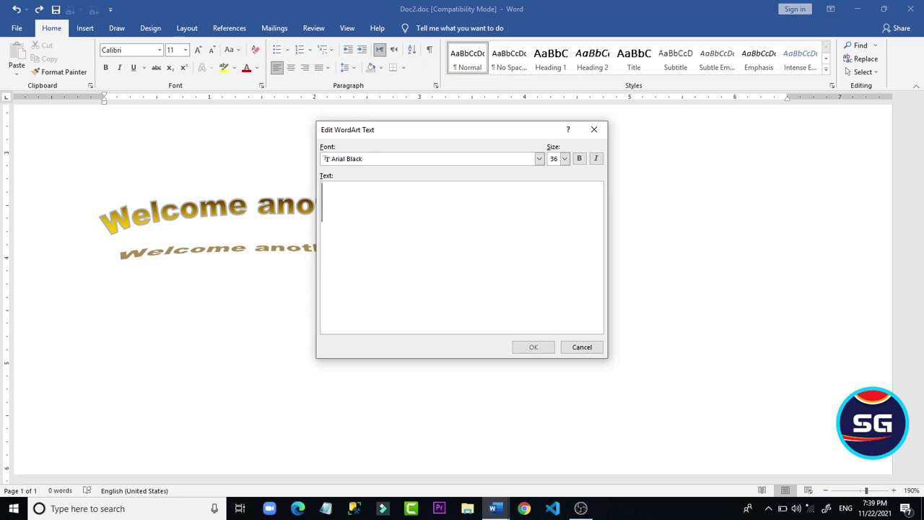
pyautogui.write('S')
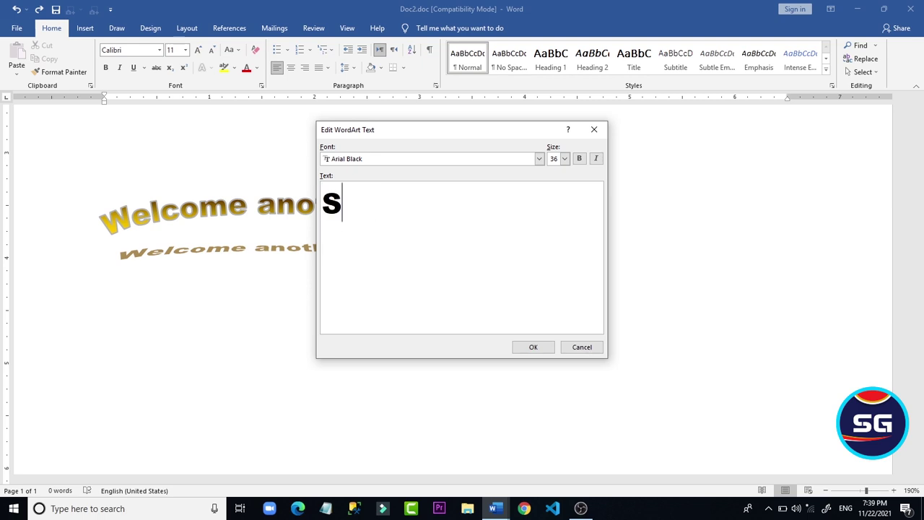
pyautogui.write('G CODER')
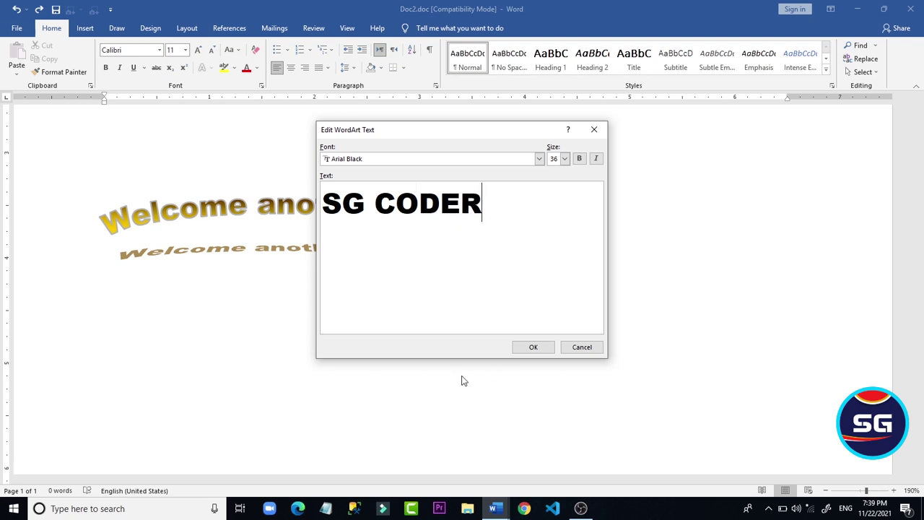
pyautogui.click(530, 347)
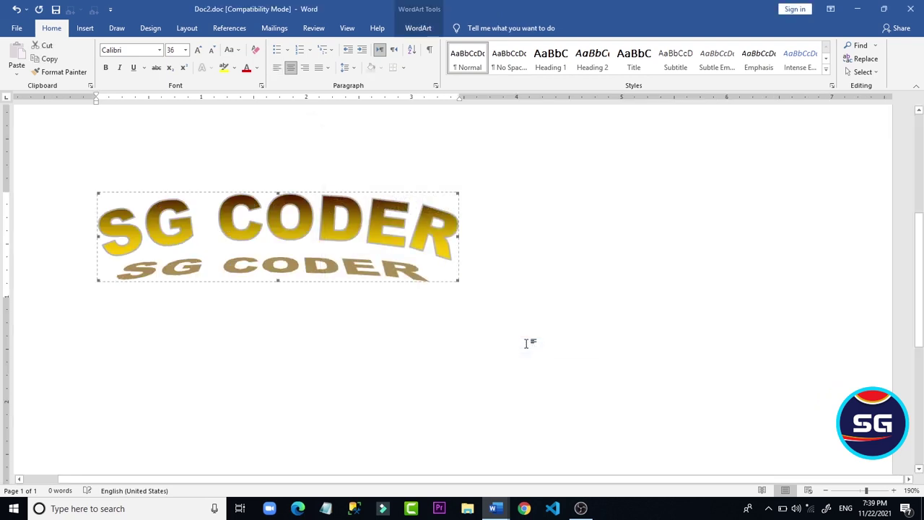
pyautogui.click(413, 340)
# Step: Apply the rainbow-coloured WordArt style with the slanted grey shadow to the "SG CODER" WordArt and deselect it
pyautogui.scroll(3, 414, 339)
pyautogui.scroll(3, 389, 274)
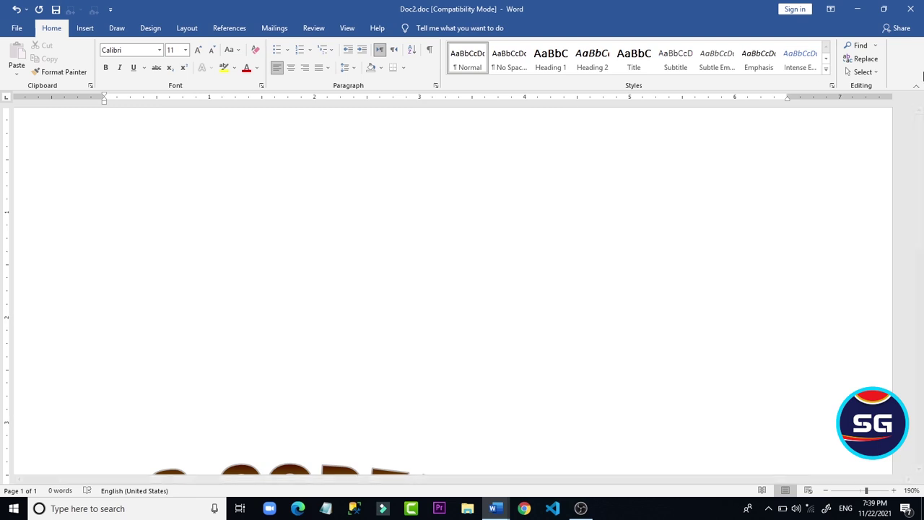
pyautogui.scroll(-3, 482, 206)
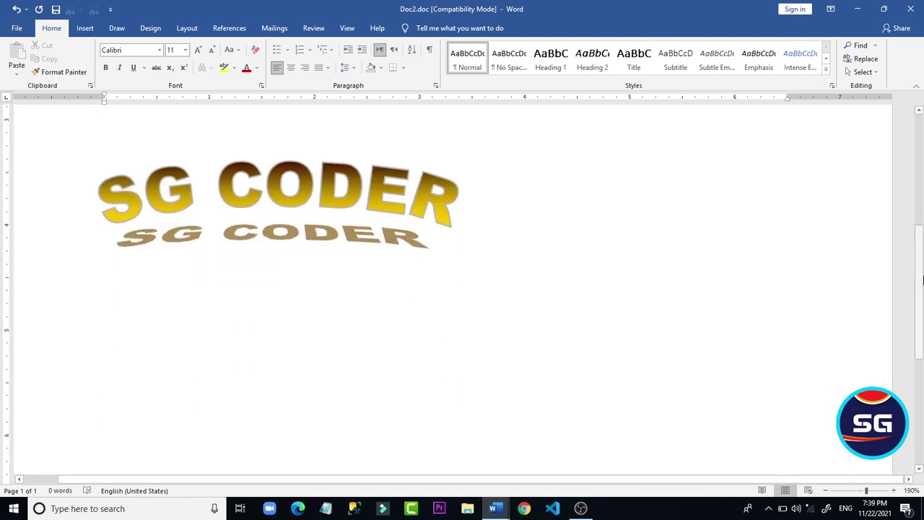
pyautogui.click(294, 171)
pyautogui.click(418, 29)
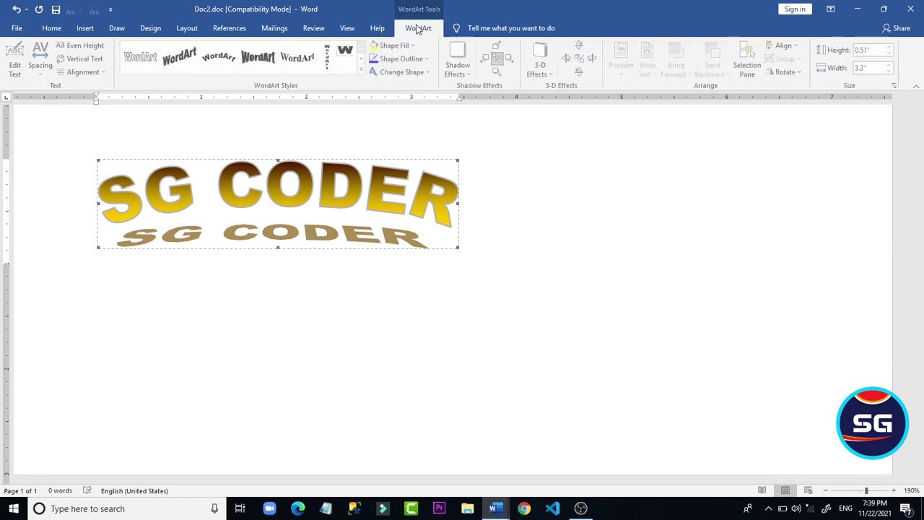
pyautogui.click(401, 58)
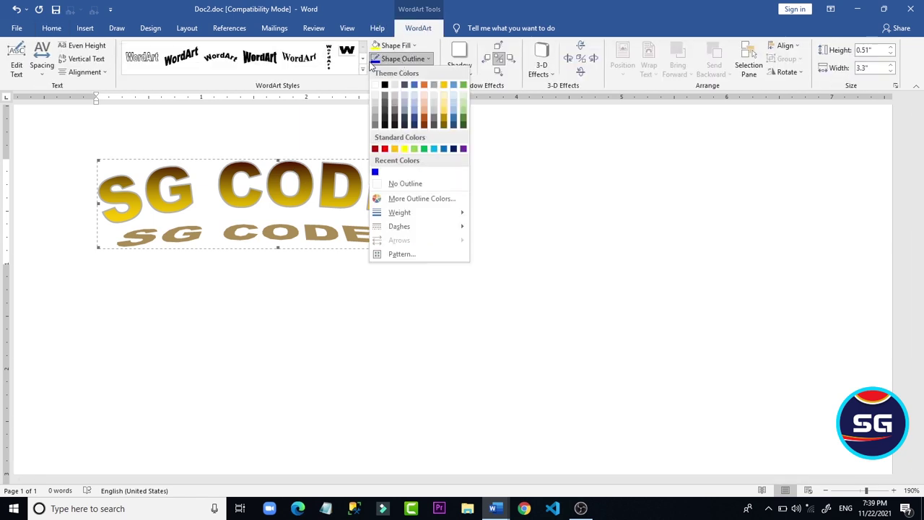
pyautogui.click(362, 70)
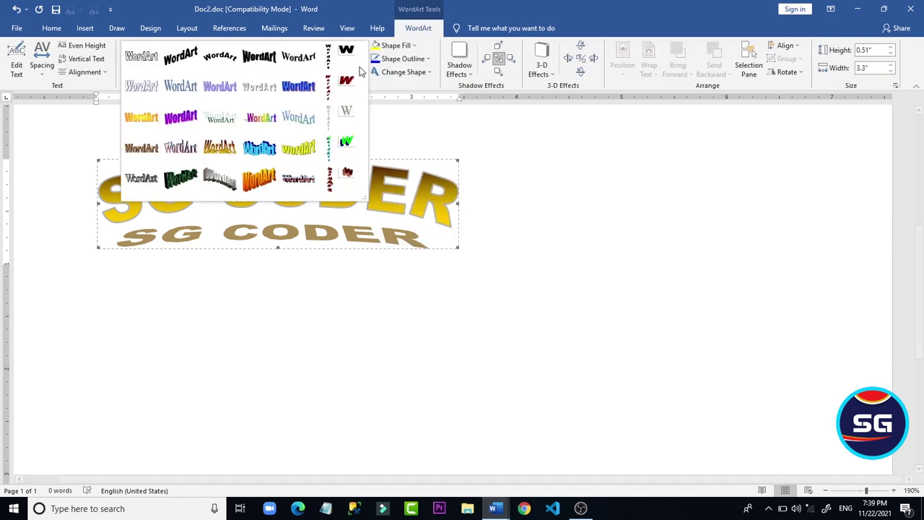
pyautogui.click(262, 120)
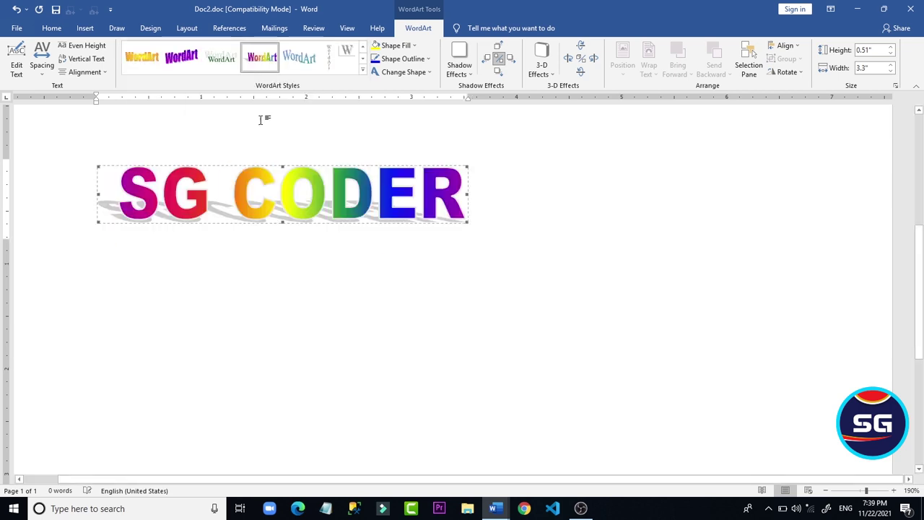
pyautogui.scroll(5, 401, 267)
pyautogui.click(403, 266)
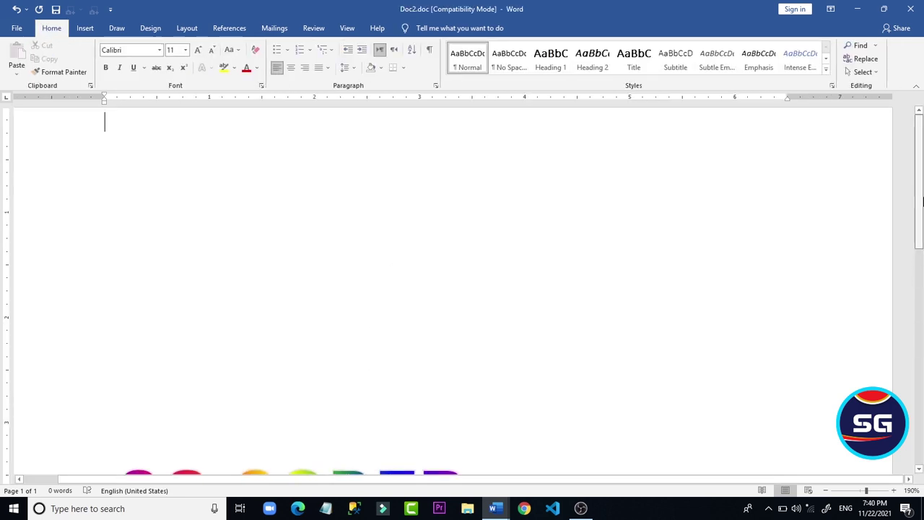
# Step: Remove the shadow effect from the rainbow "SG CODER" WordArt and deselect it
pyautogui.scroll(-3, 498, 208)
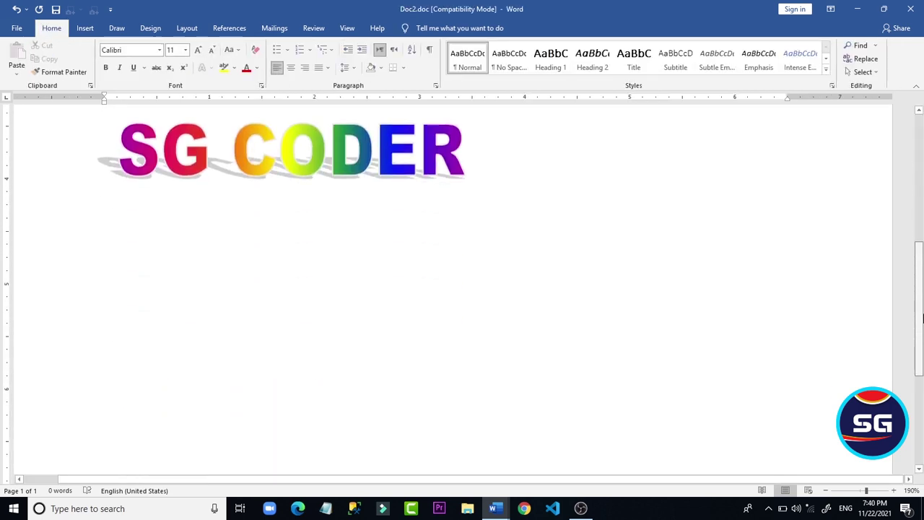
pyautogui.click(437, 143)
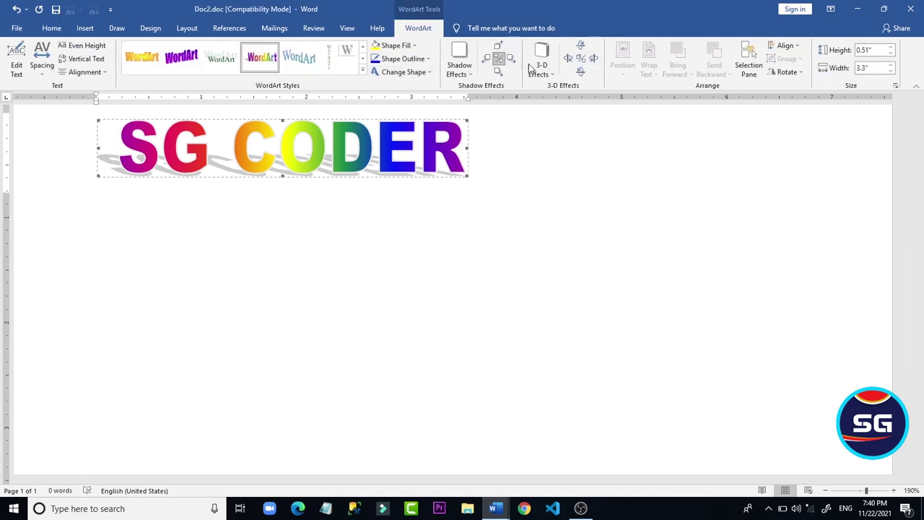
pyautogui.click(462, 65)
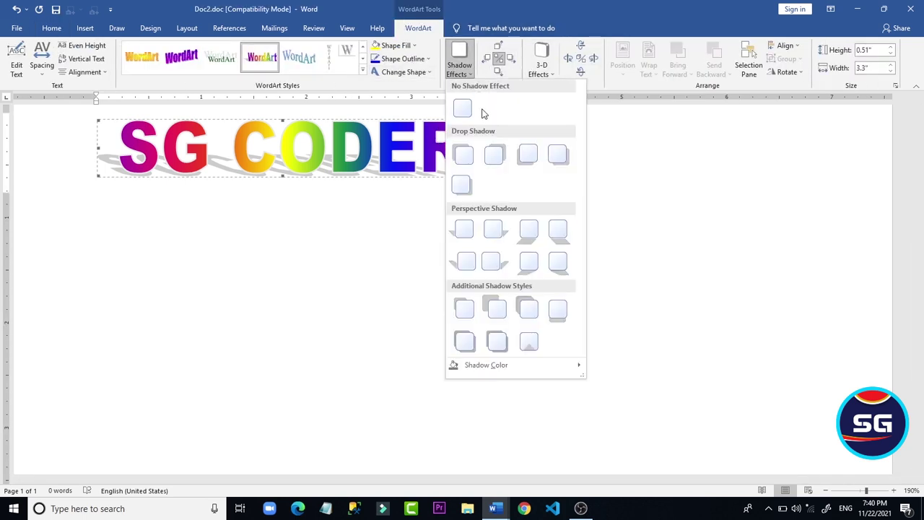
pyautogui.click(463, 112)
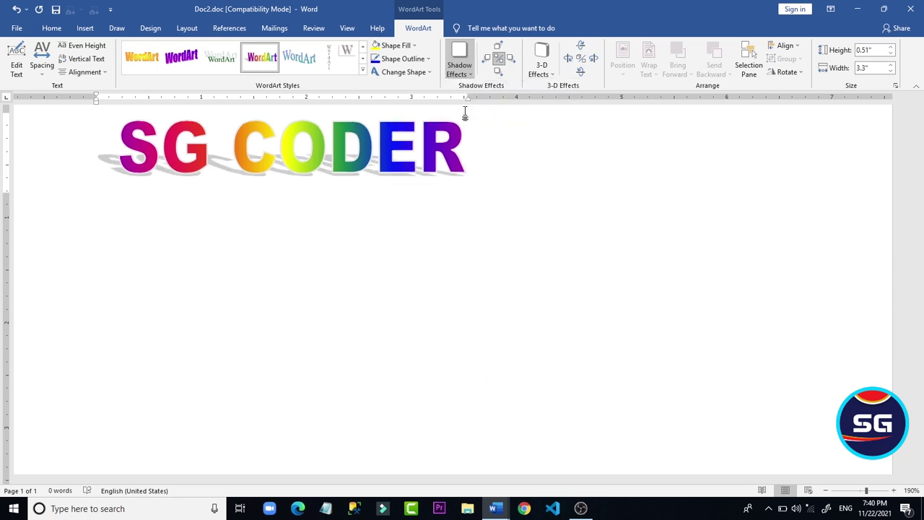
pyautogui.click(421, 314)
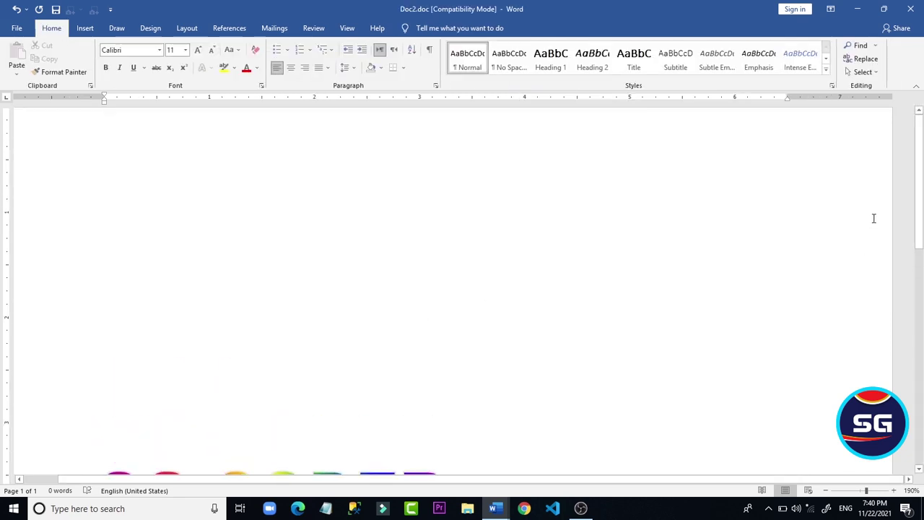
pyautogui.scroll(-2, 919, 306)
pyautogui.scroll(-2, 919, 306)
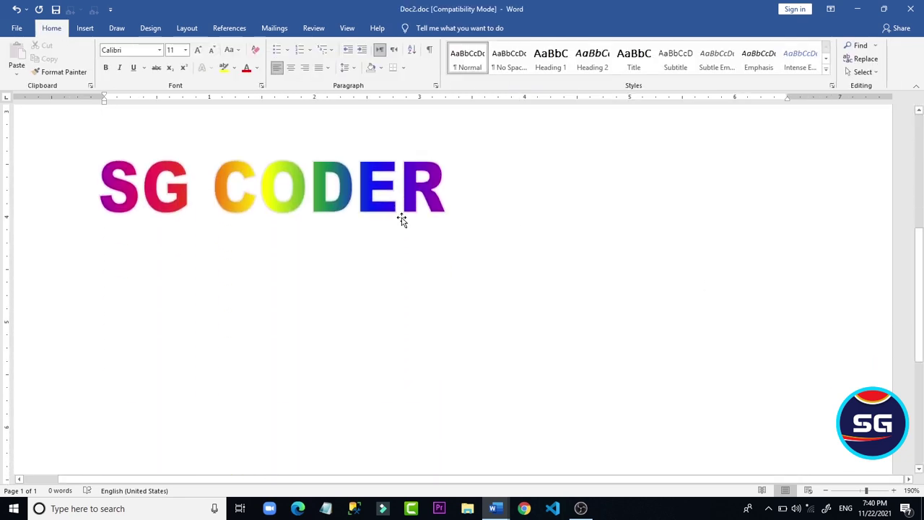
# Step: Draw an oval about 2.98" wide and 1.41" high below the "SG CODER" WordArt
pyautogui.click(377, 209)
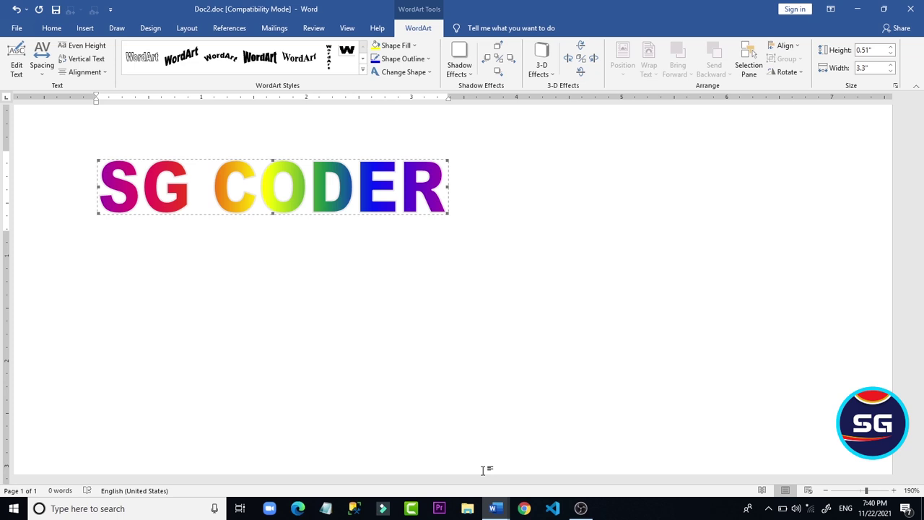
pyautogui.click(78, 26)
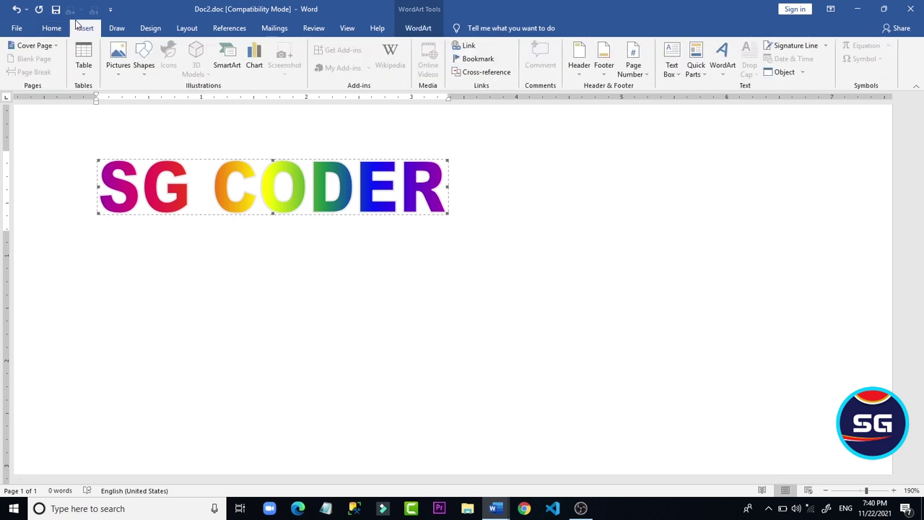
pyautogui.click(143, 58)
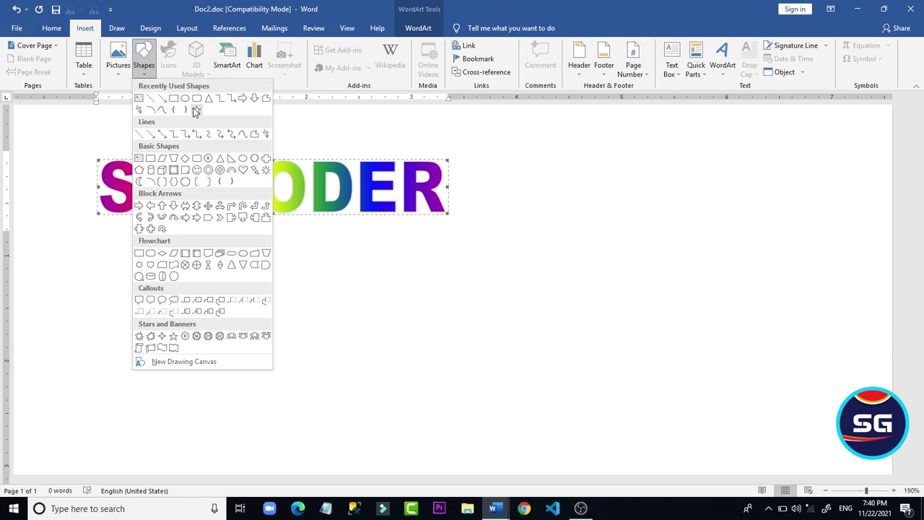
pyautogui.click(185, 99)
pyautogui.moveTo(150, 283); pyautogui.dragTo(464, 431)
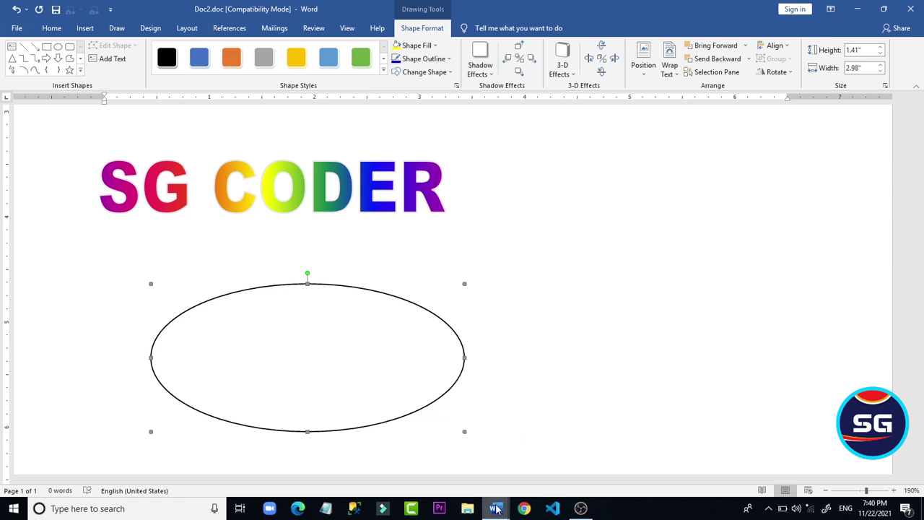
# Step: Switch to the practice.doc document
pyautogui.moveTo(496, 509)
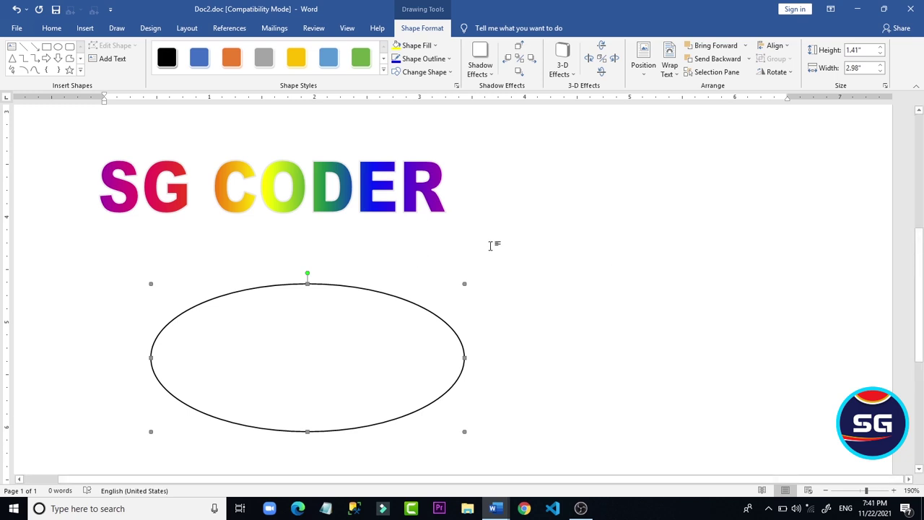
pyautogui.click(495, 505)
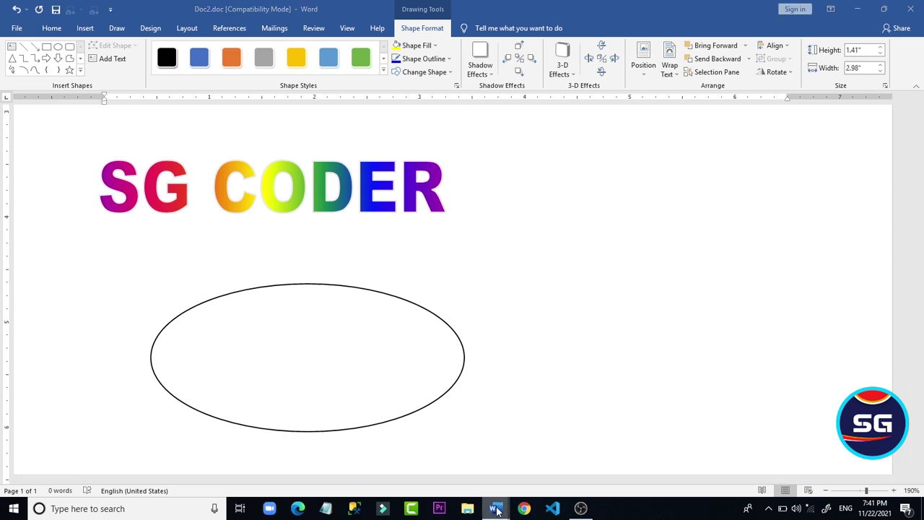
pyautogui.click(348, 451)
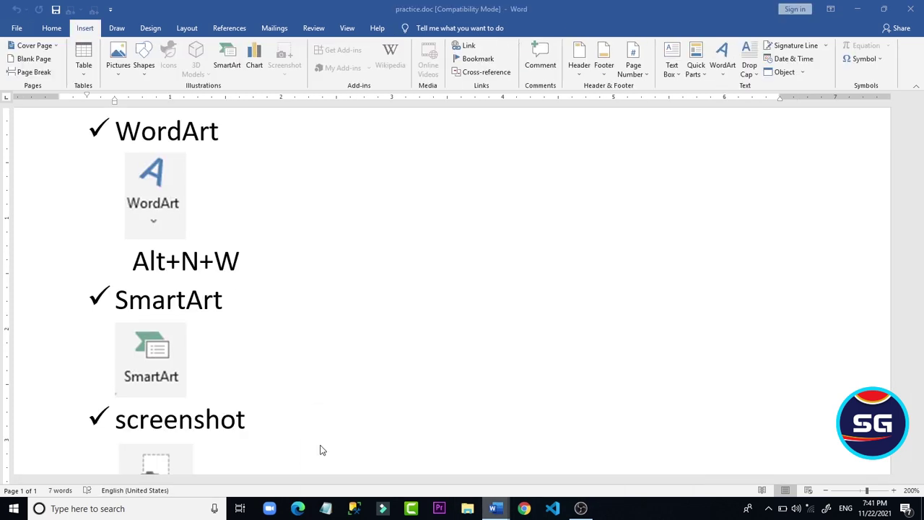
# Step: Insert a WordArt reading "GHFGHF" in the rainbow style with slanted grey shadow at the WordArt button picture
pyautogui.click(134, 217)
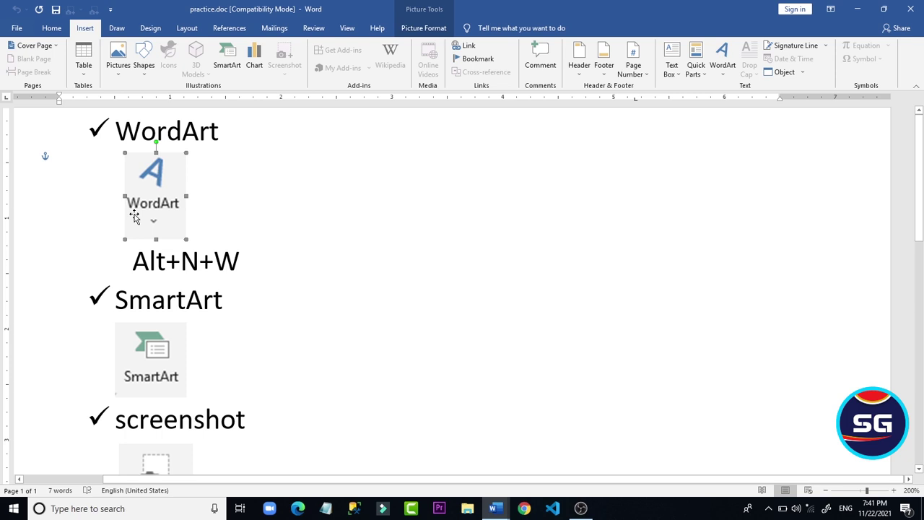
pyautogui.click(722, 64)
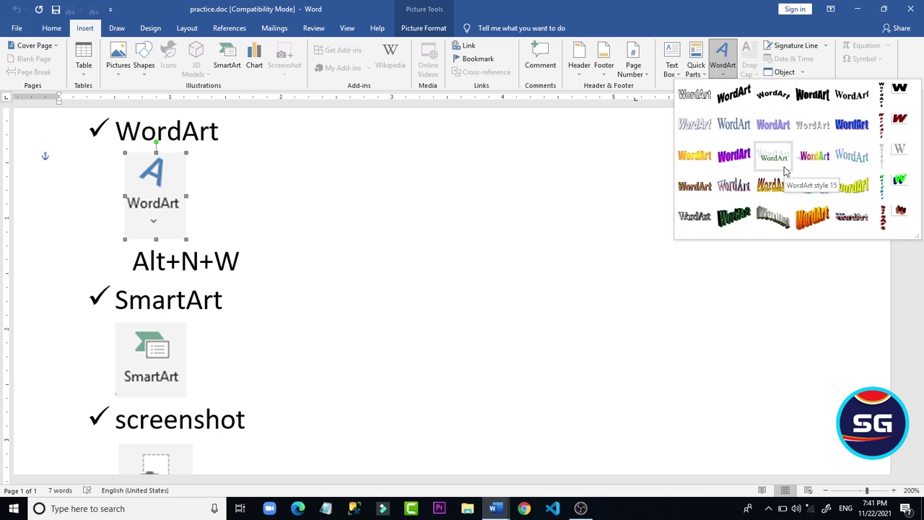
pyautogui.click(813, 149)
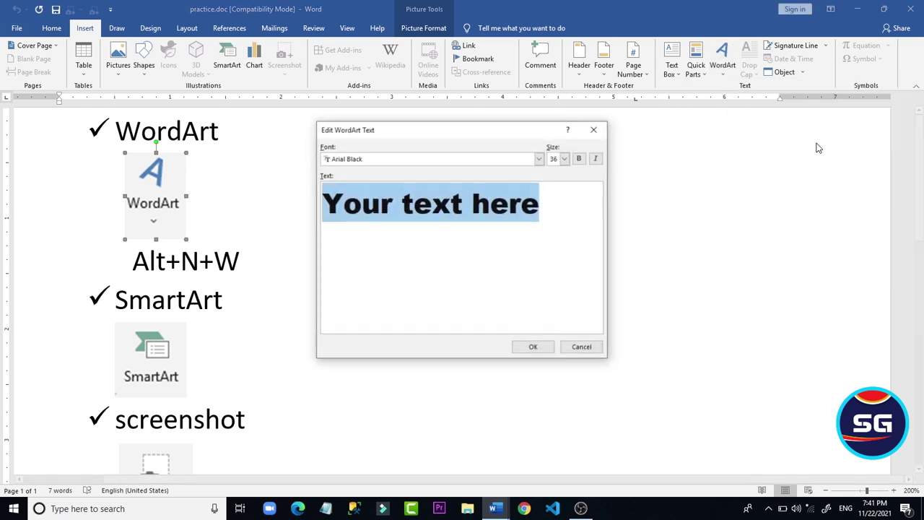
pyautogui.write('GHFGHF')
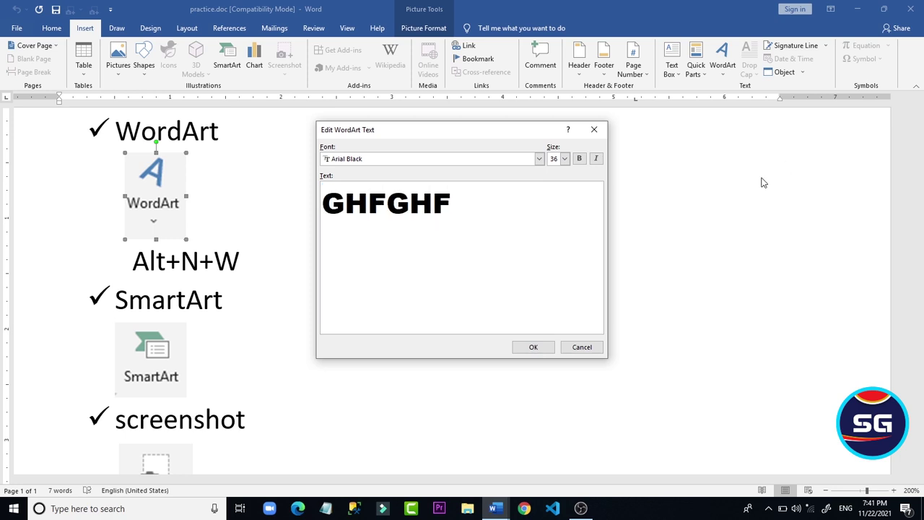
pyautogui.click(540, 346)
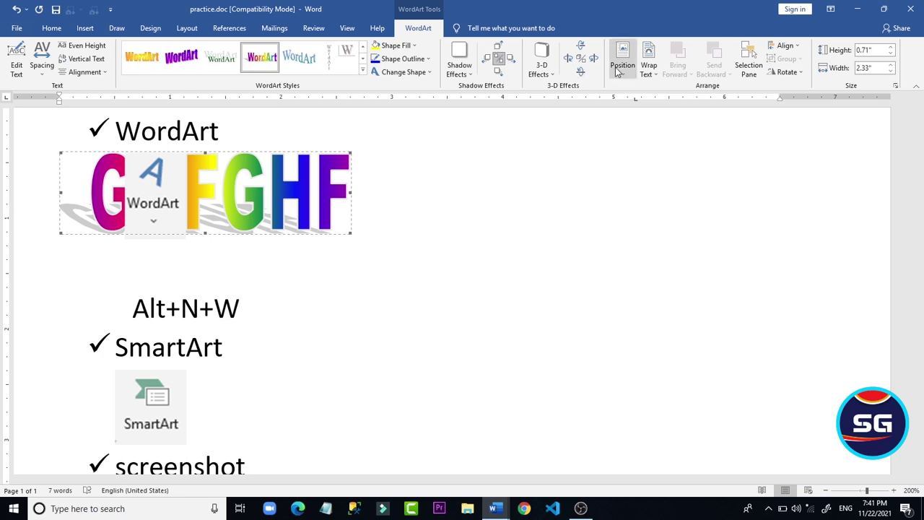
# Step: Set the "GHFGHF" WordArt's text wrapping to In Front of Text and move it beside the WordArt button picture, about 3 inches to the right
pyautogui.click(647, 69)
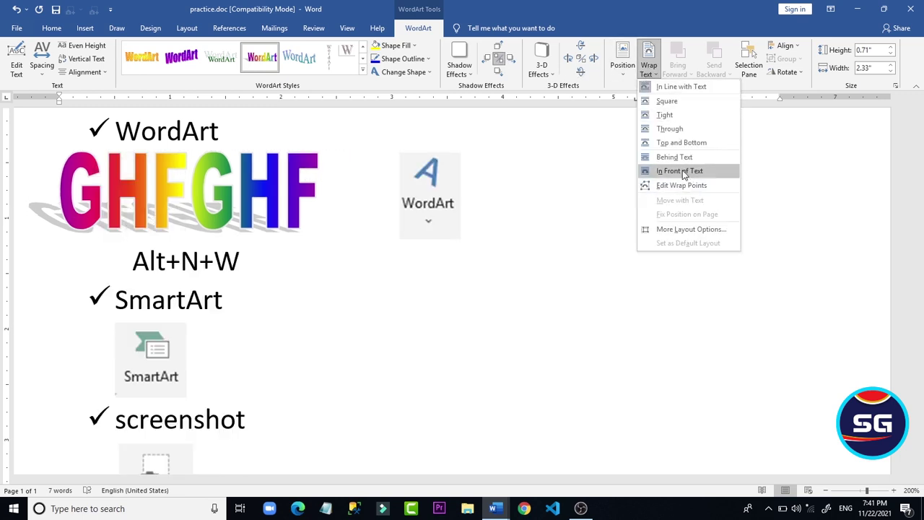
pyautogui.click(682, 169)
pyautogui.moveTo(624, 185); pyautogui.dragTo(526, 230)
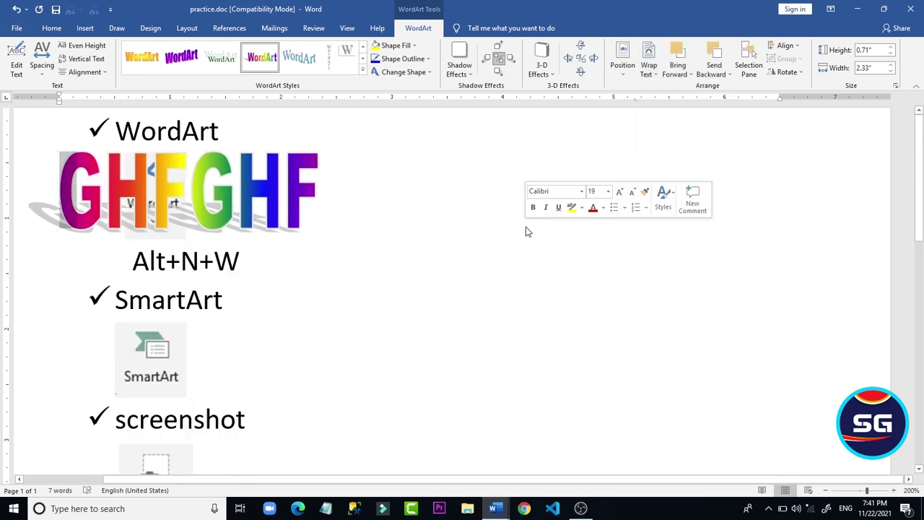
pyautogui.click(300, 197)
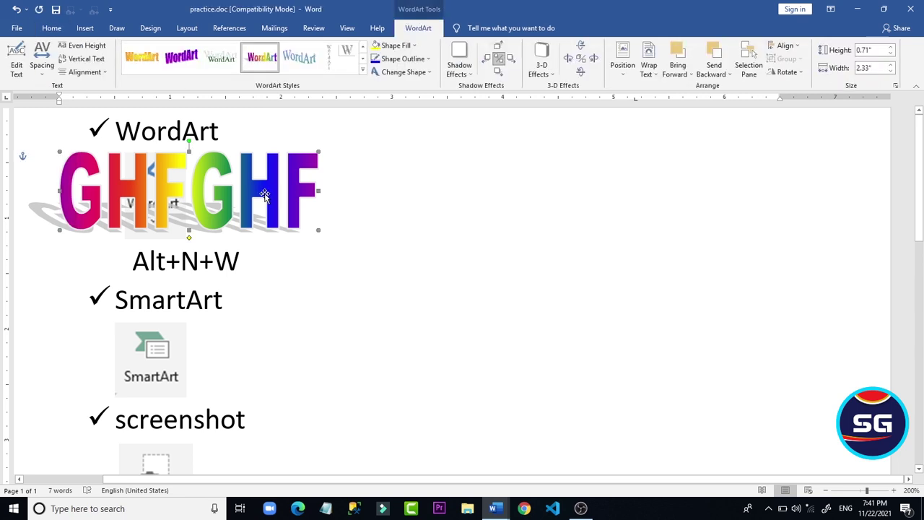
pyautogui.moveTo(572, 157); pyautogui.dragTo(597, 195)
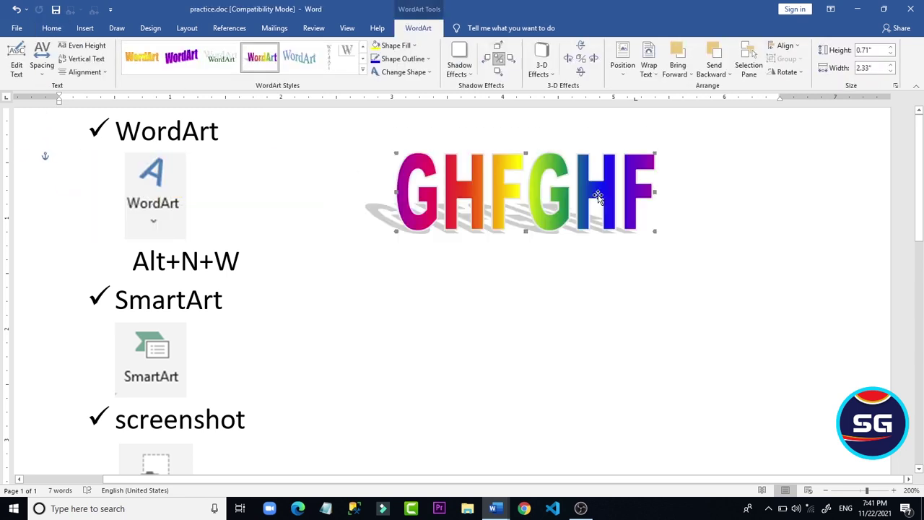
# Step: Replace the "GHFGHF" WordArt's text with "SG CODER" and deselect it
pyautogui.rightClick(597, 195)
pyautogui.click(631, 263)
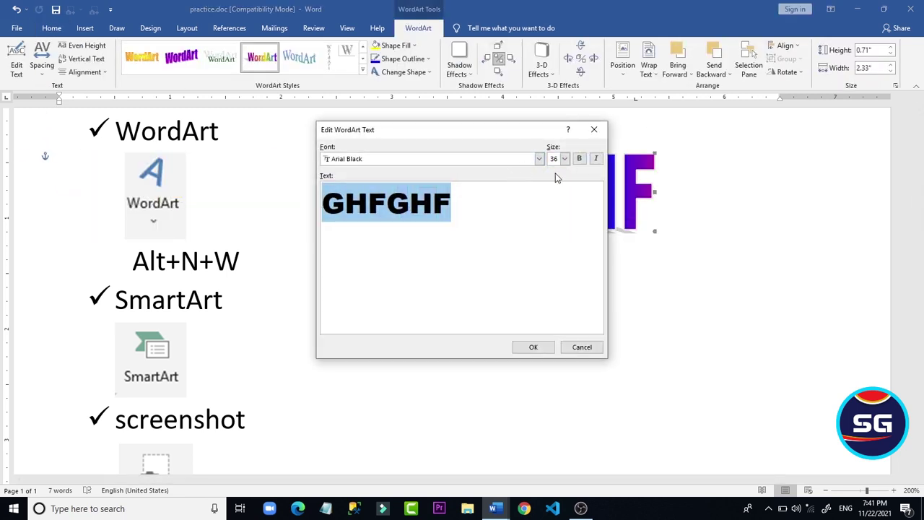
pyautogui.write('SOF')
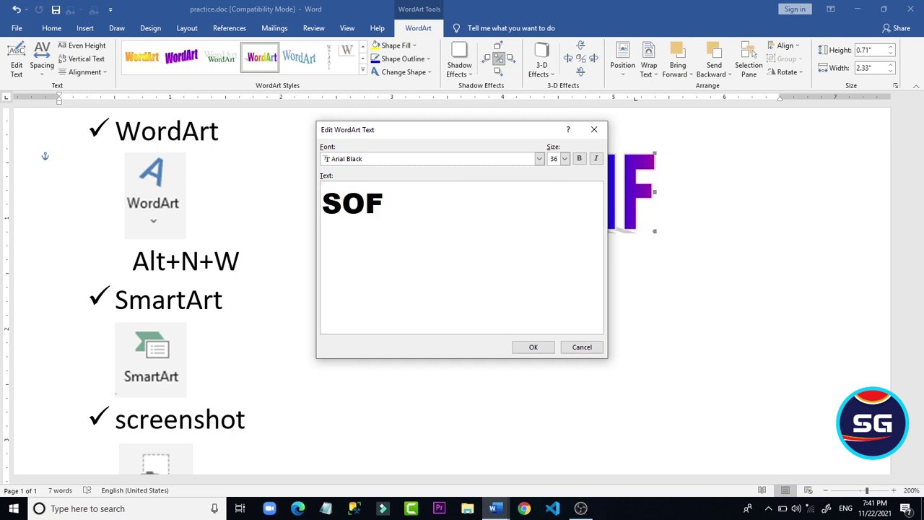
pyautogui.press('BackSpace')
pyautogui.press('BackSpace')
pyautogui.write('G CODER')
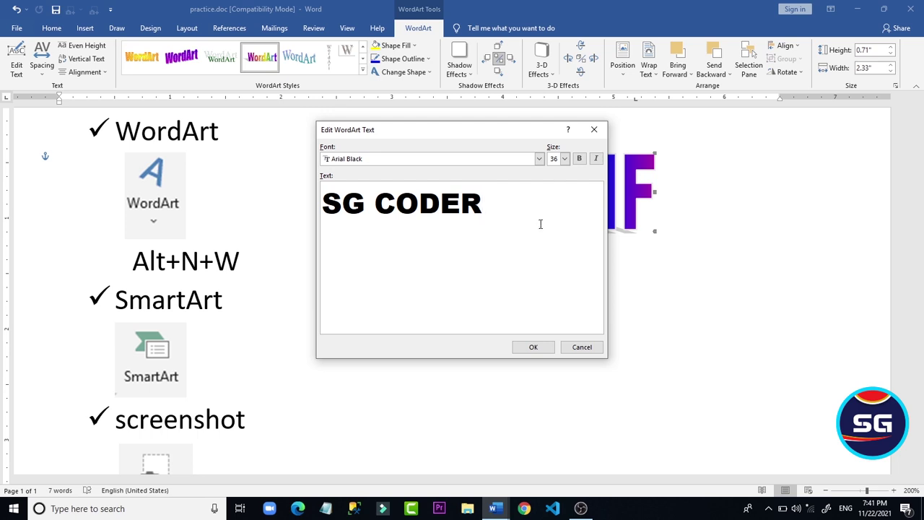
pyautogui.click(540, 349)
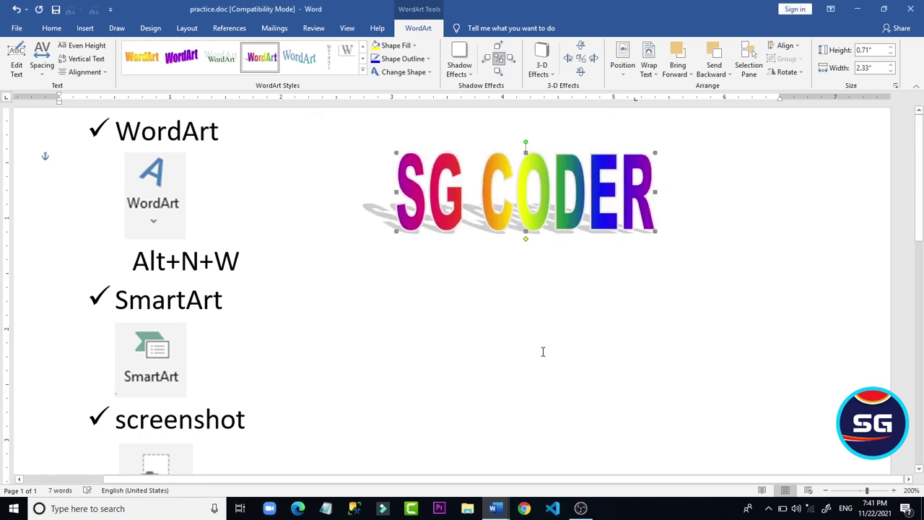
pyautogui.press('Escape')
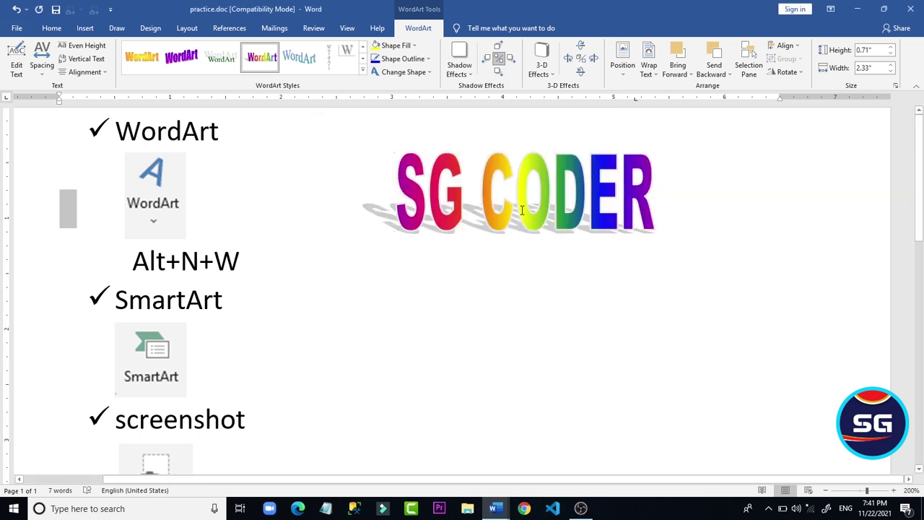
# Step: Set the "SG CODER" WordArt in practice.doc to No Shadow Effect and deselect it
pyautogui.click(520, 209)
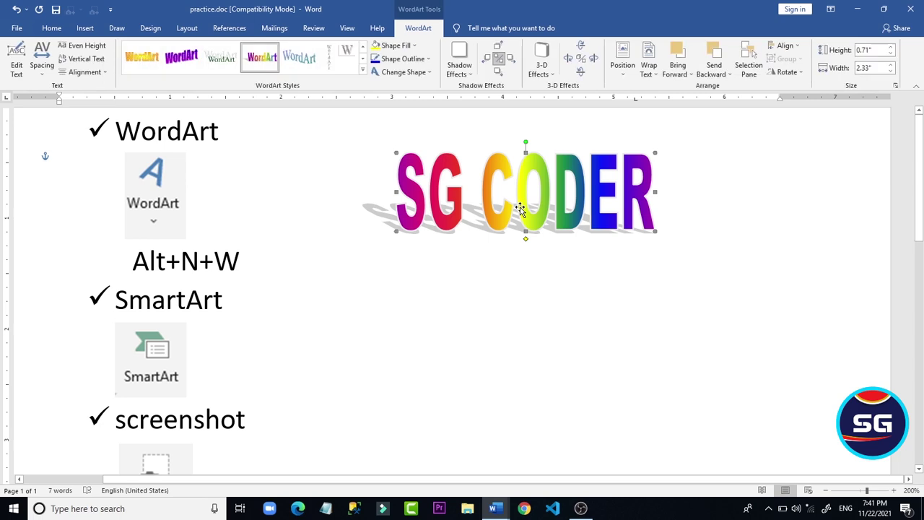
pyautogui.click(468, 72)
pyautogui.click(465, 112)
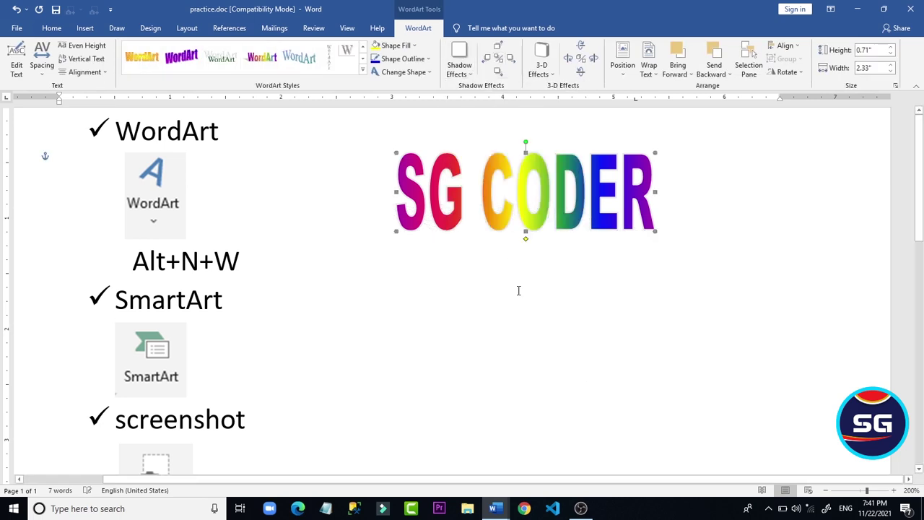
pyautogui.click(518, 291)
# Step: Reduce the "SG CODER" WordArt's height to about 0.51", move it level with the WordArt heading near the right margin, and deselect it
pyautogui.click(512, 209)
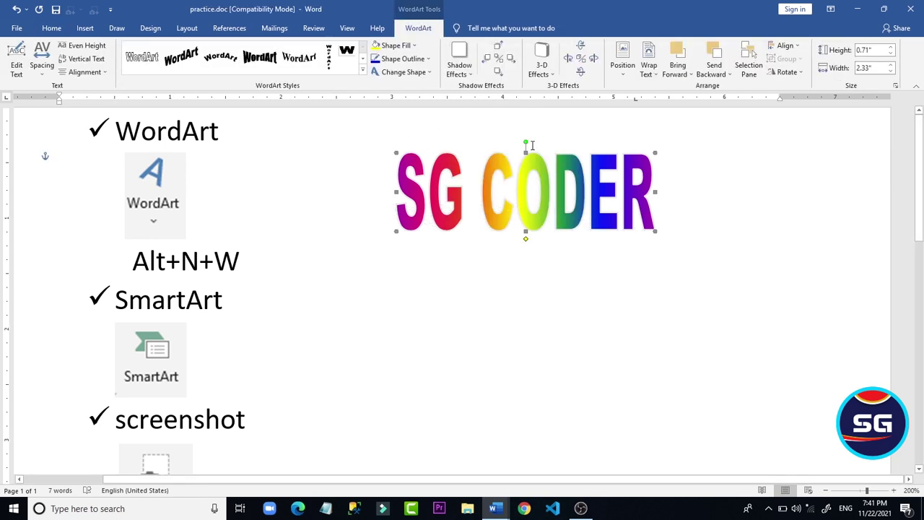
pyautogui.moveTo(525, 153); pyautogui.dragTo(526, 174)
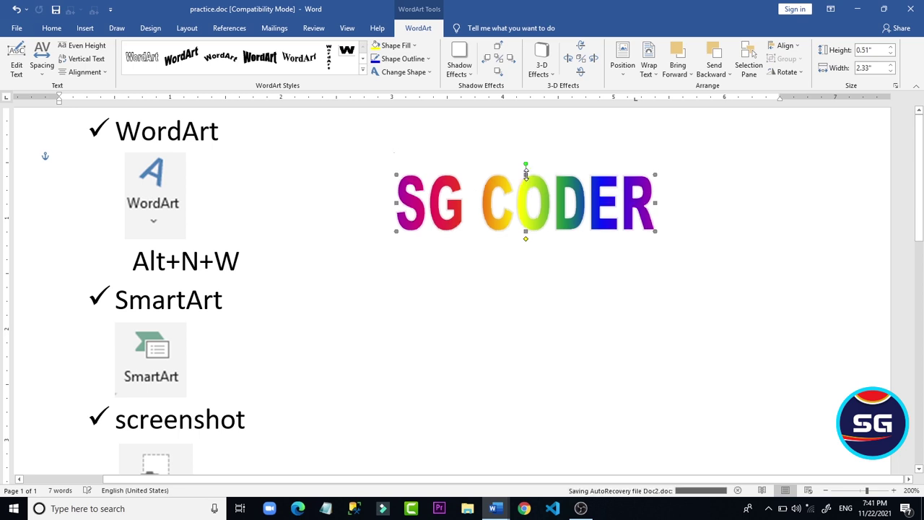
pyautogui.moveTo(551, 203); pyautogui.dragTo(662, 147)
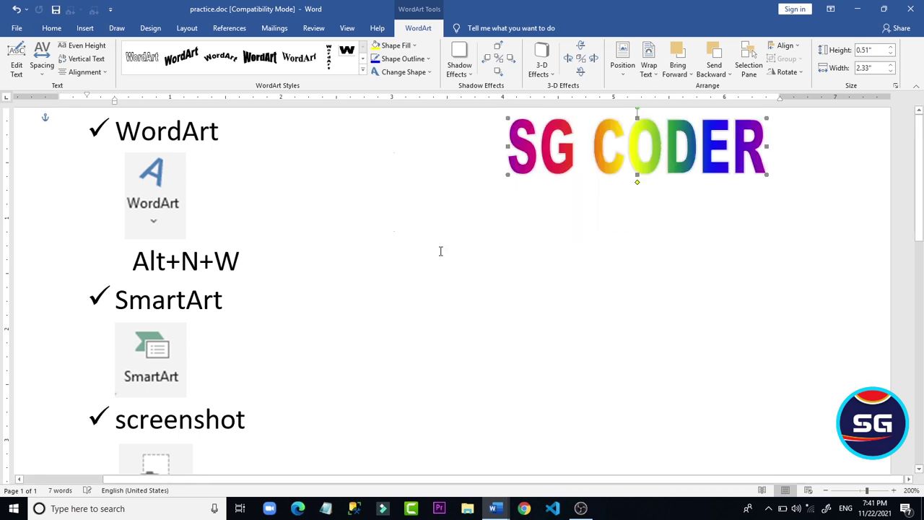
pyautogui.click(260, 258)
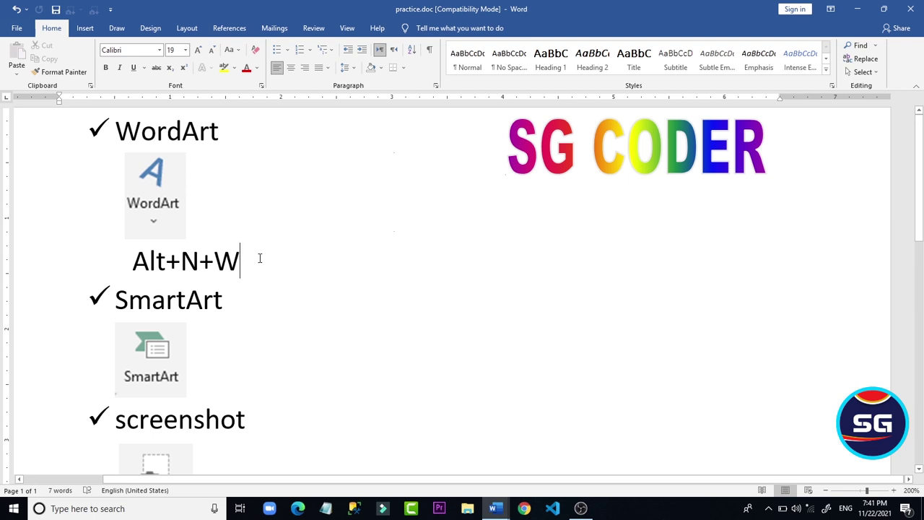
# Step: Create a new blank document, check the file types offered when saving it, and cancel the save
pyautogui.hotkey('ctrl', 'n')
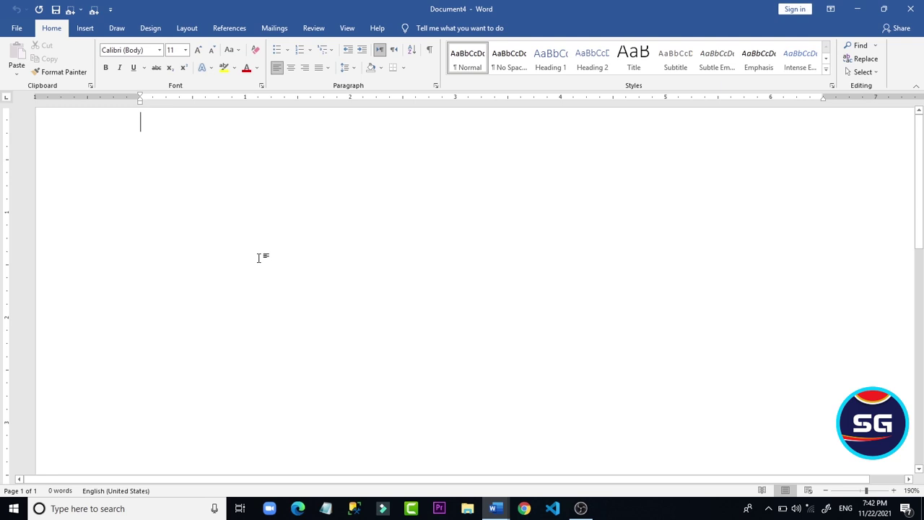
pyautogui.press('F12')
pyautogui.click(187, 213)
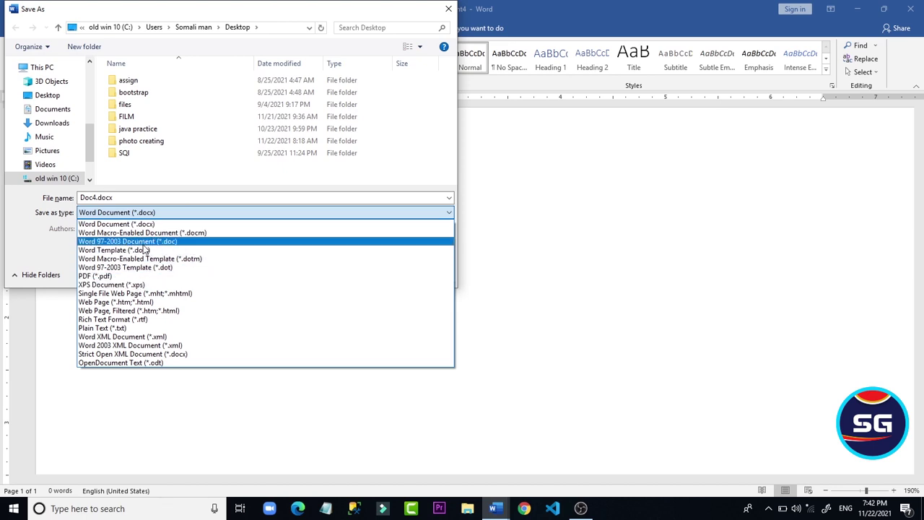
pyautogui.click(275, 201)
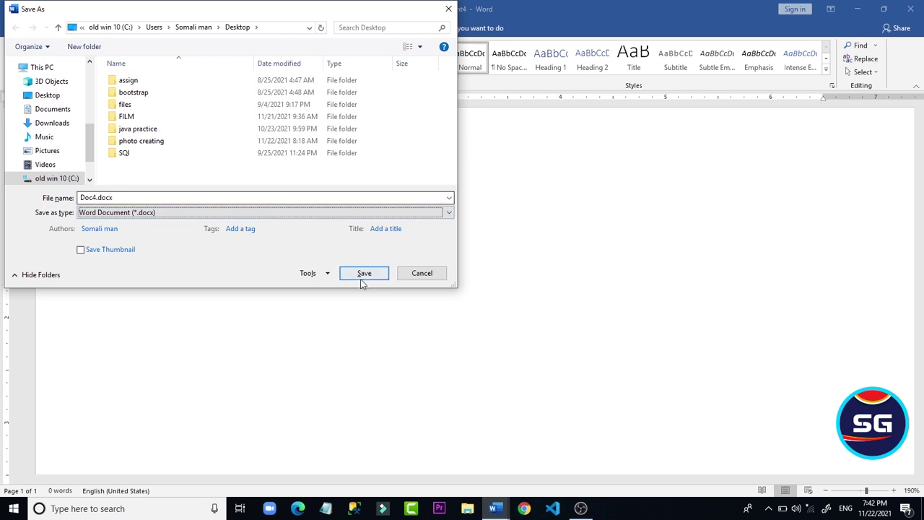
pyautogui.click(422, 276)
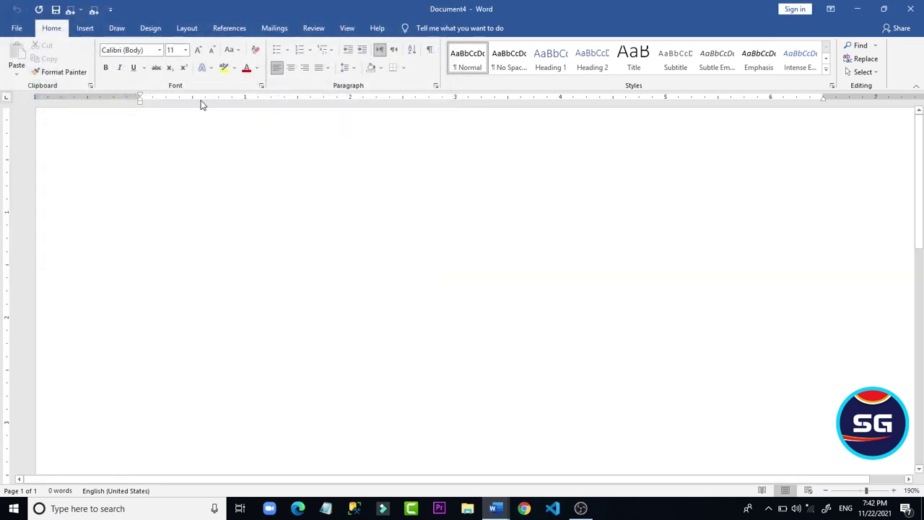
# Step: Insert a WordArt in the first black style and restyle it with the blue second style of the first row
pyautogui.click(84, 29)
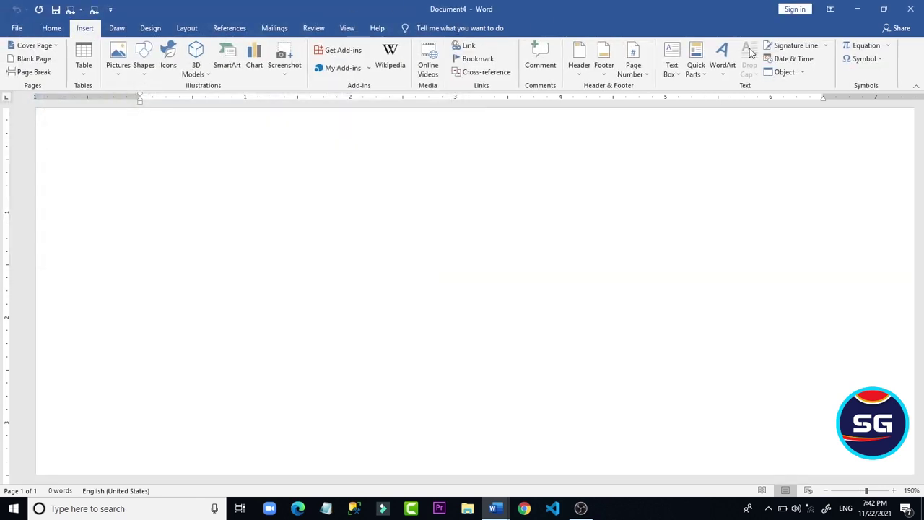
pyautogui.click(723, 66)
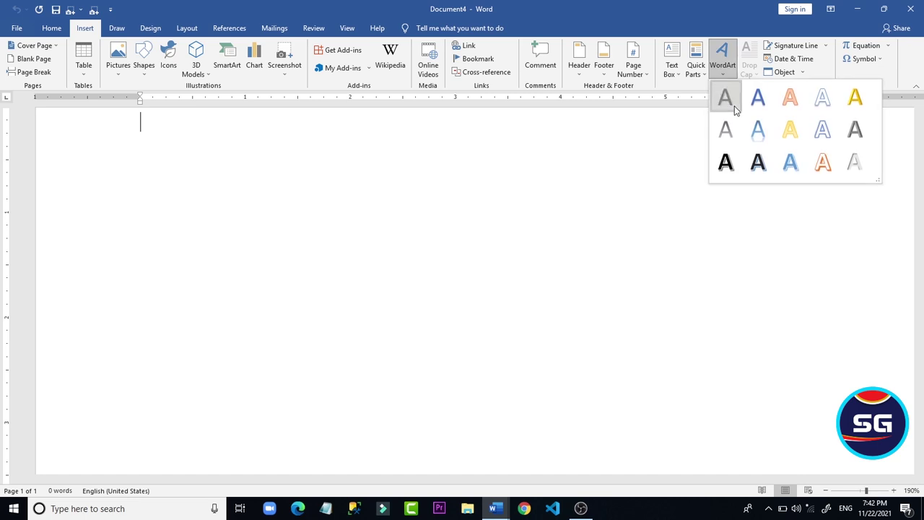
pyautogui.click(725, 99)
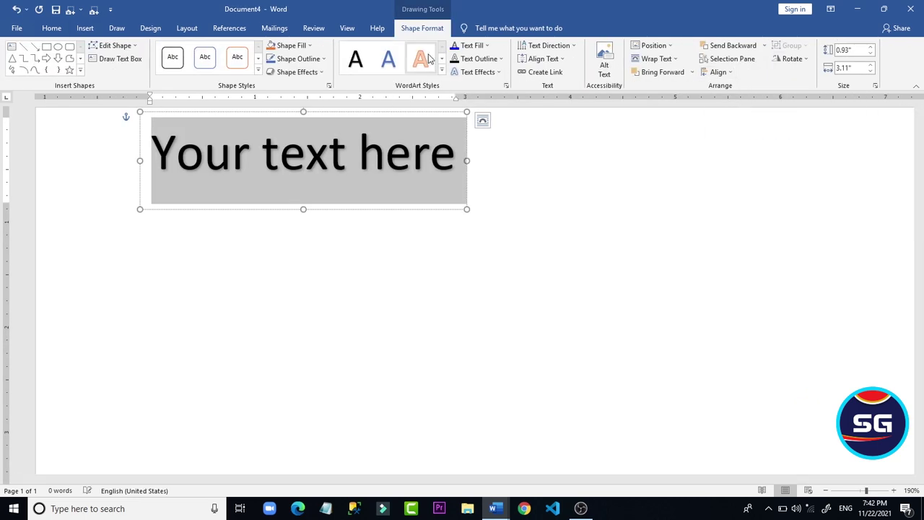
pyautogui.click(442, 71)
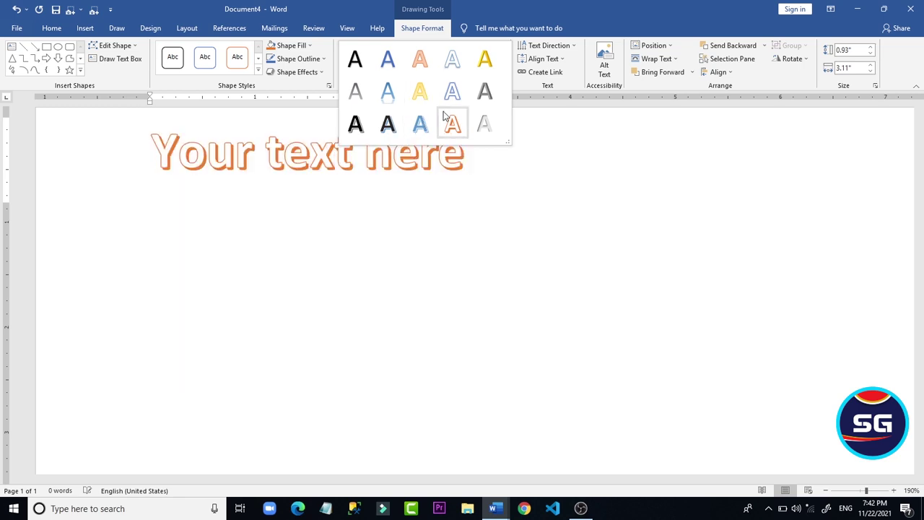
pyautogui.click(390, 59)
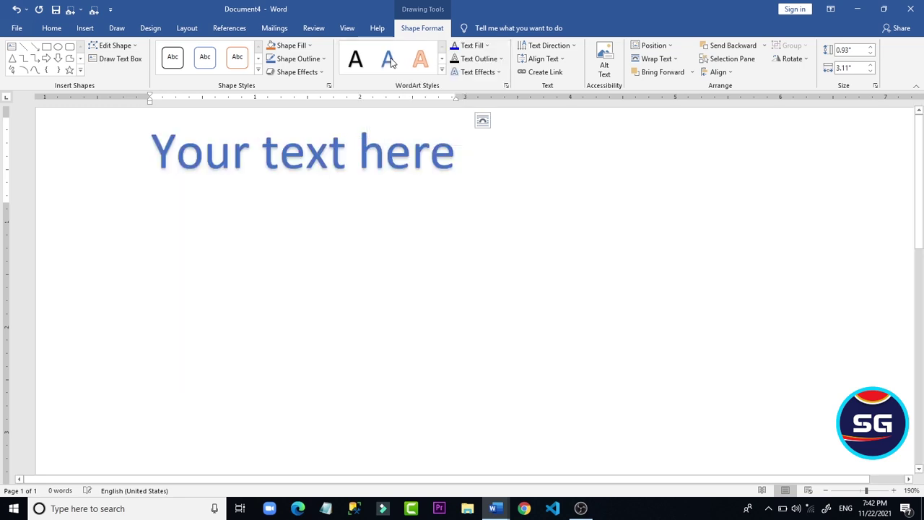
# Step: Replace the word "text" in the WordArt with "VNBNB" and shrink its box to about 0.62" high by 2.38" wide
pyautogui.click(339, 160)
pyautogui.doubleClick(337, 161)
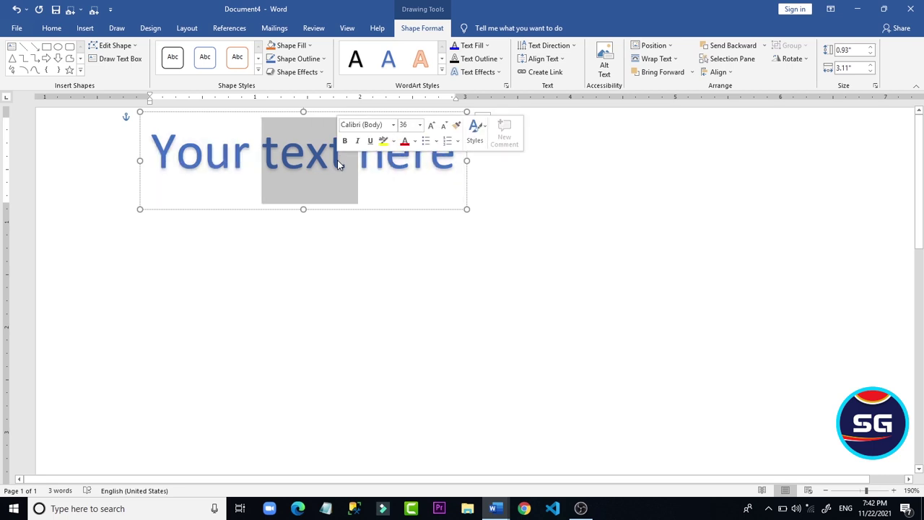
pyautogui.press('BackSpace')
pyautogui.write('VNBNB')
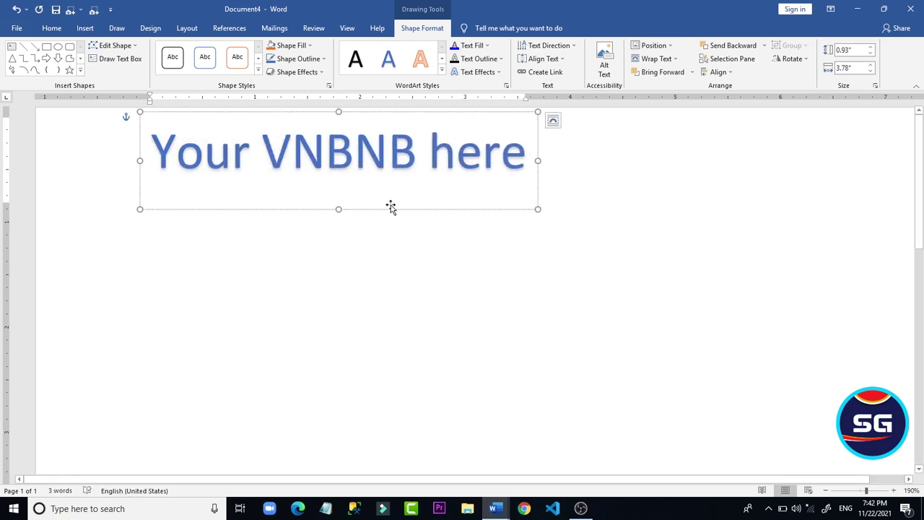
pyautogui.moveTo(538, 210); pyautogui.dragTo(398, 177)
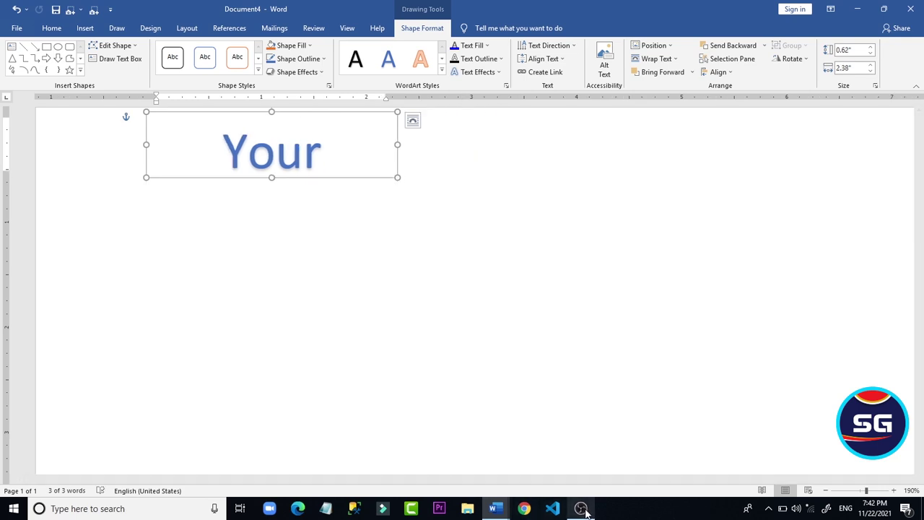
# Step: Switch to practice.doc, highlight the "Alt+N+W" text, and place the cursor on the SmartArt picture's line
pyautogui.click(494, 508)
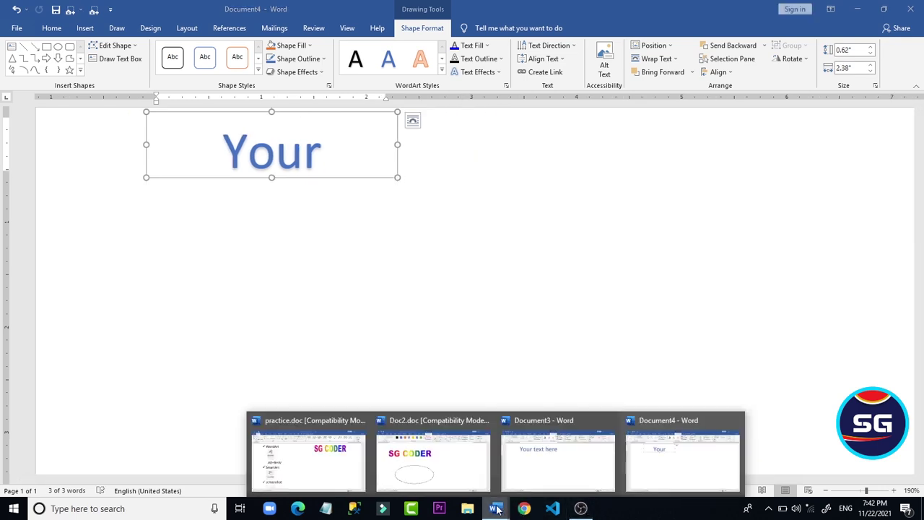
pyautogui.click(282, 460)
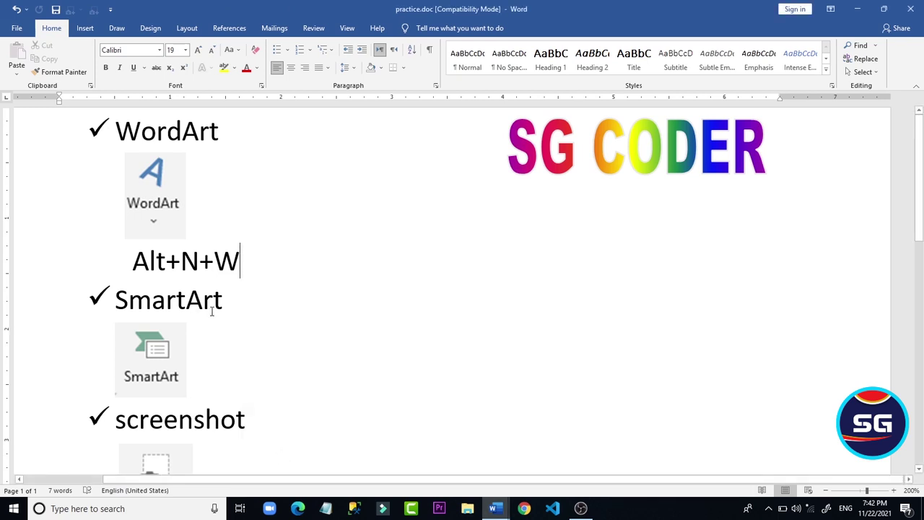
pyautogui.moveTo(241, 263); pyautogui.dragTo(145, 257)
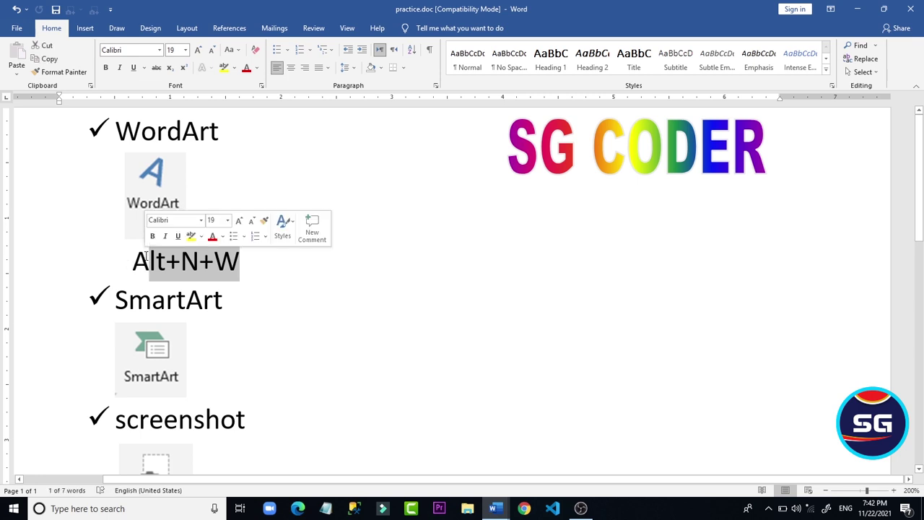
pyautogui.click(267, 327)
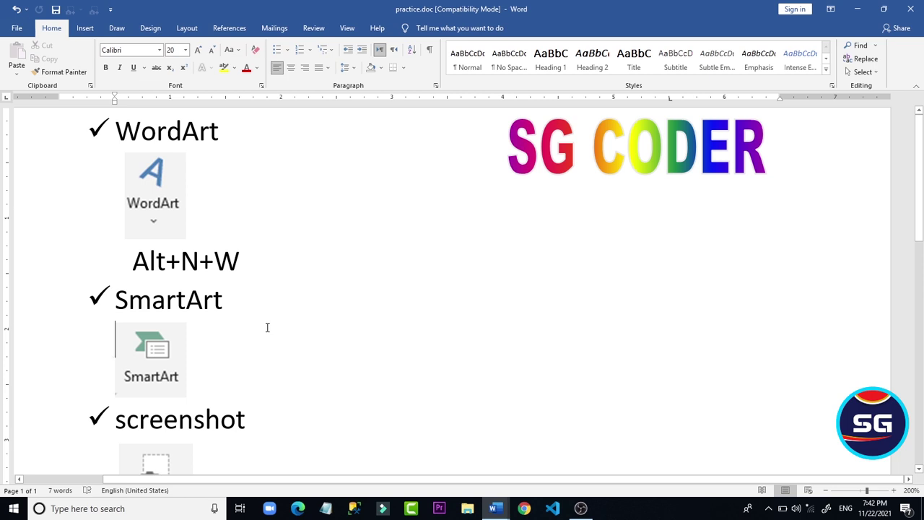
# Step: Start a WordArt on the SmartArt picture's line, choosing the third style in the third row
pyautogui.press('alt')
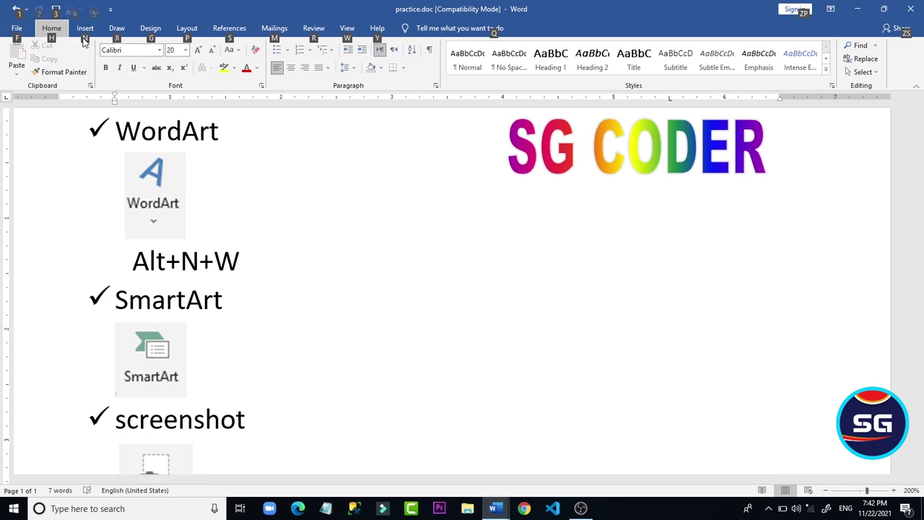
pyautogui.press('n')
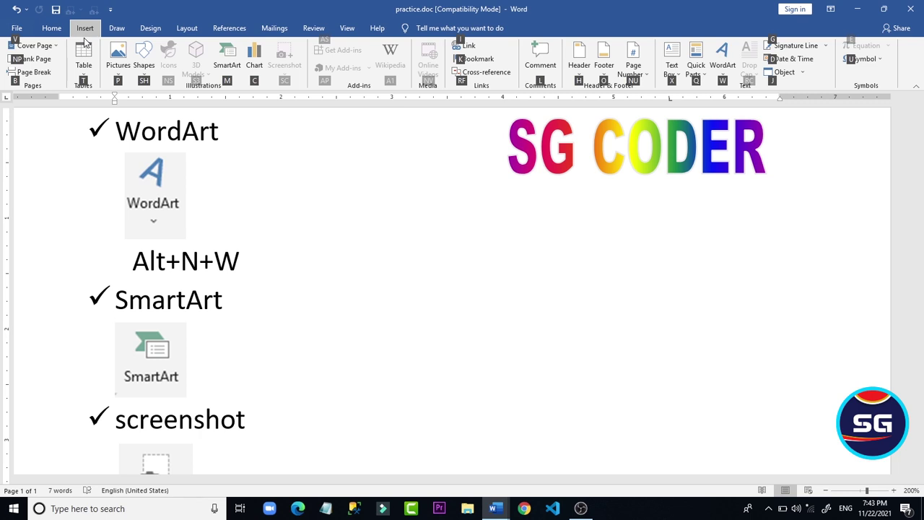
pyautogui.press('w')
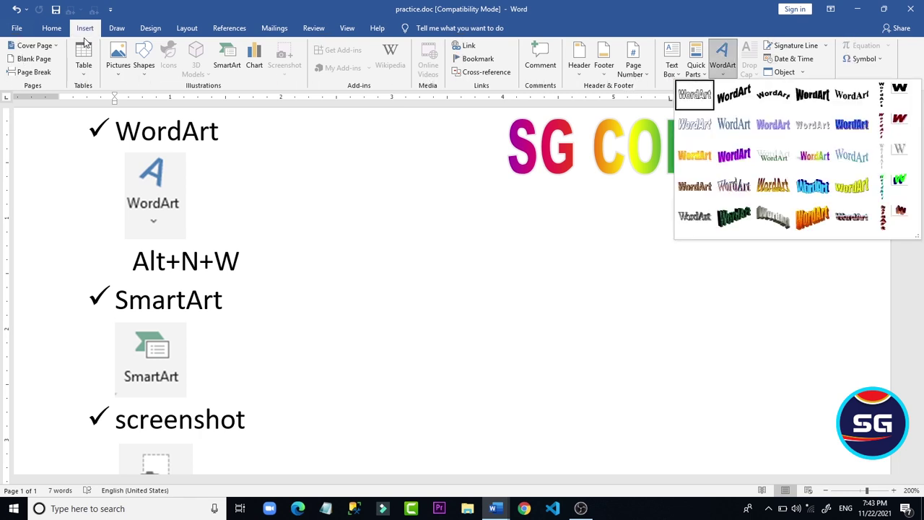
pyautogui.press('Down')
pyautogui.press('Right')
pyautogui.press('Down')
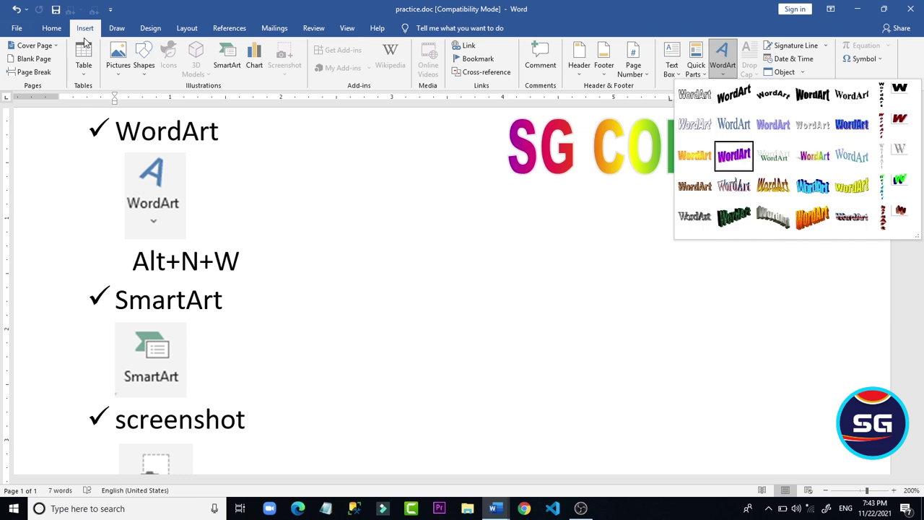
pyautogui.press('Right')
pyautogui.press('Return')
# Step: Enter "VVVNBC" as the WordArt text, try inserting it, and undo the insertion
pyautogui.write('VV')
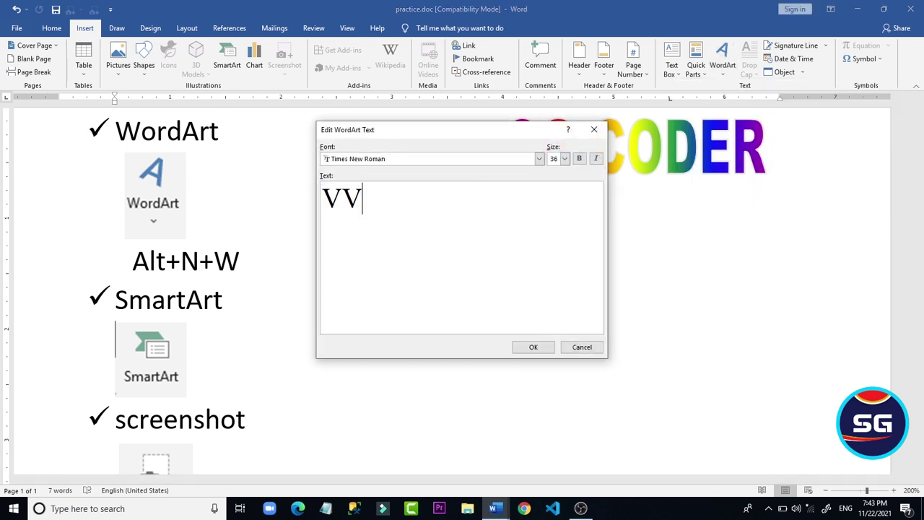
pyautogui.write('VNBC')
pyautogui.press('Tab')
pyautogui.press('Tab')
pyautogui.press('Tab')
pyautogui.press('Tab')
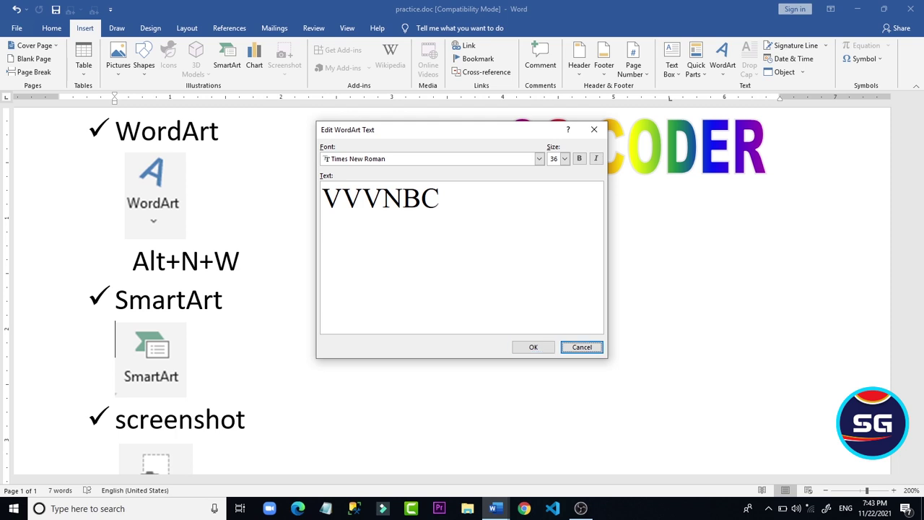
pyautogui.press('Return')
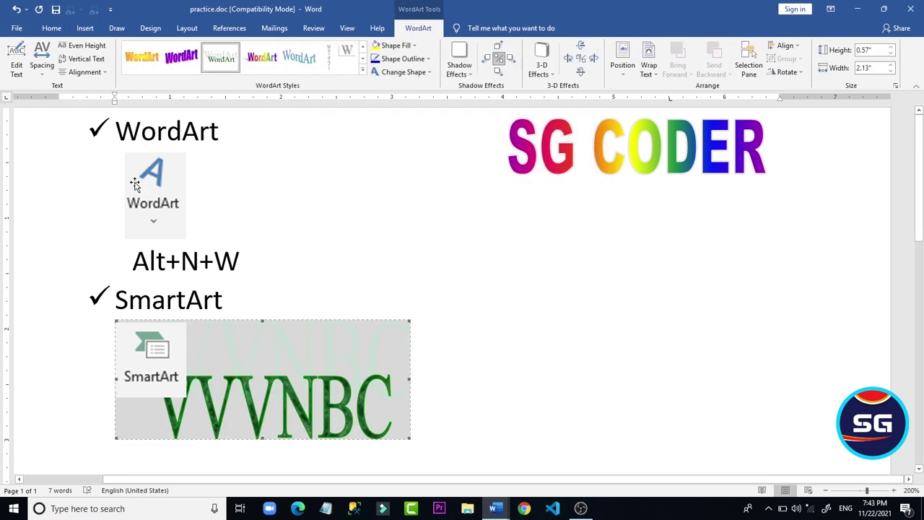
pyautogui.hotkey('ctrl', 'z')
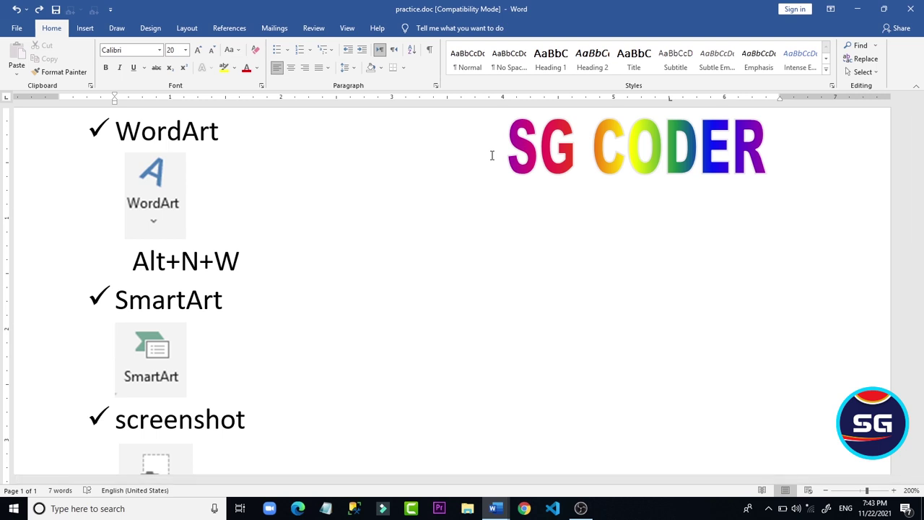
pyautogui.press('alt')
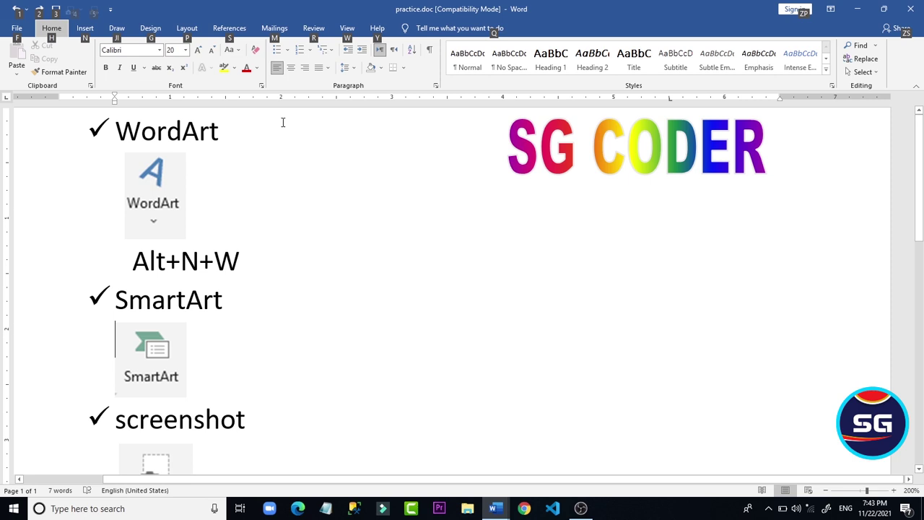
pyautogui.press('p')
pyautogui.click(380, 182)
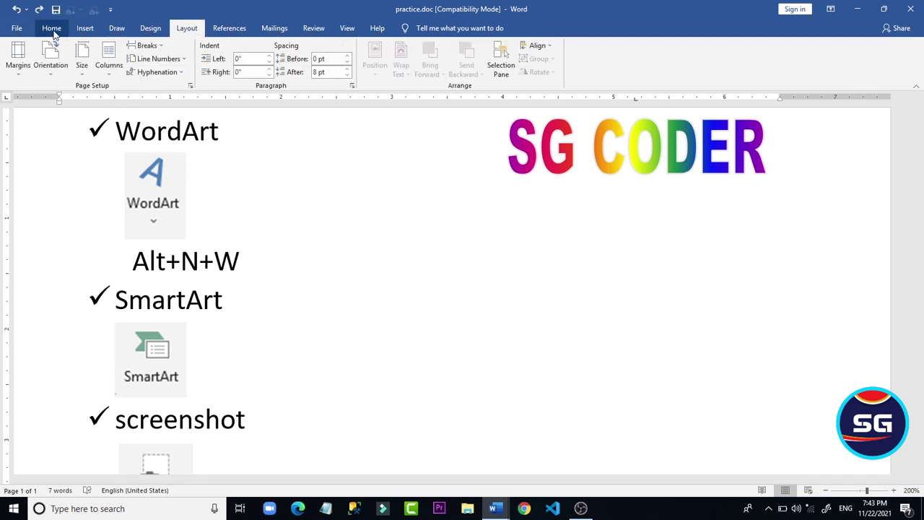
pyautogui.press('alt')
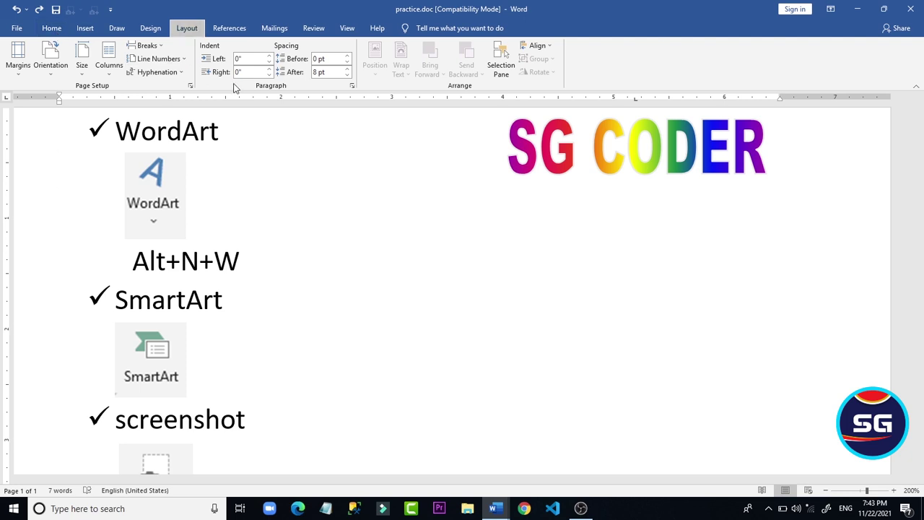
pyautogui.press('o')
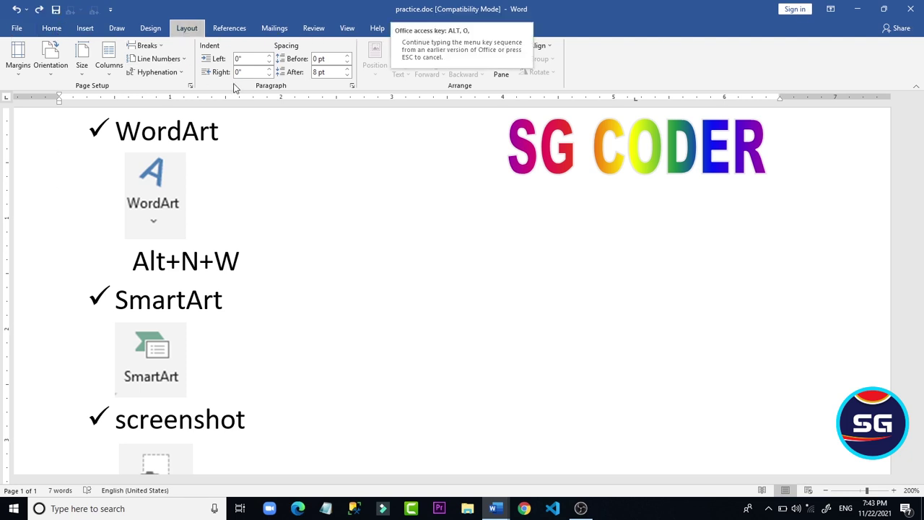
pyautogui.press('Escape')
pyautogui.write('P')
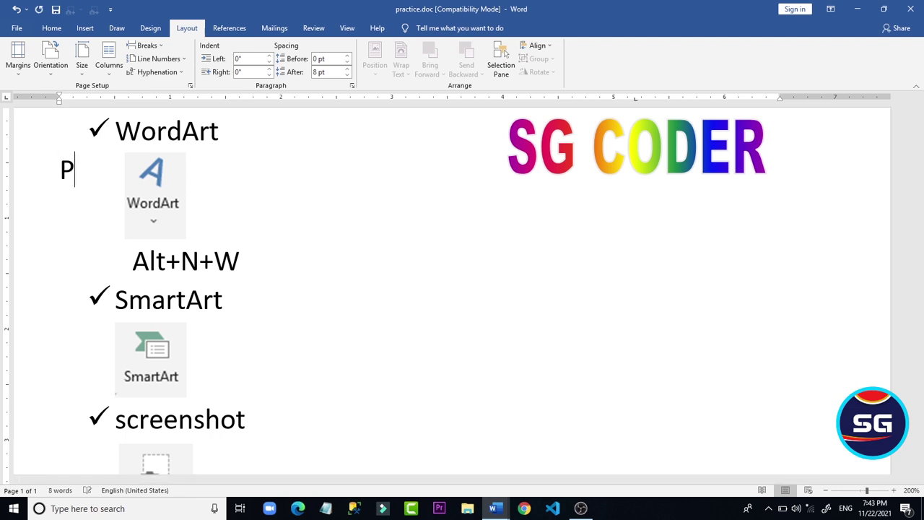
pyautogui.press('BackSpace')
# Step: Examine the predefined paper sizes available for practice.doc and close the list
pyautogui.press('alt')
pyautogui.press('p')
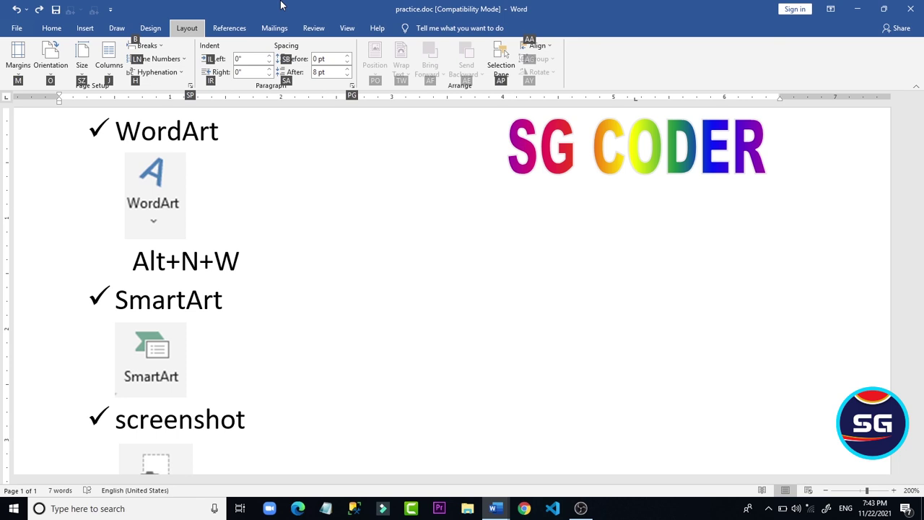
pyautogui.press('s')
pyautogui.press('p')
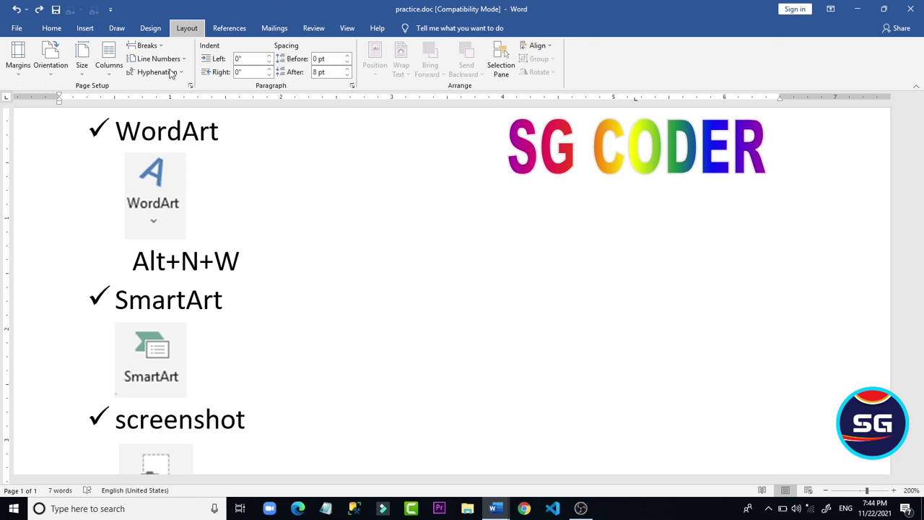
pyautogui.click(83, 70)
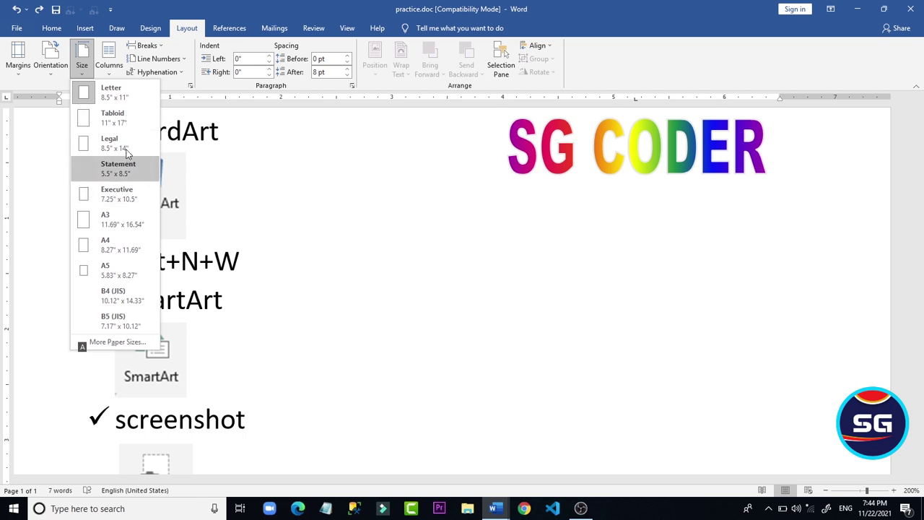
pyautogui.click(276, 185)
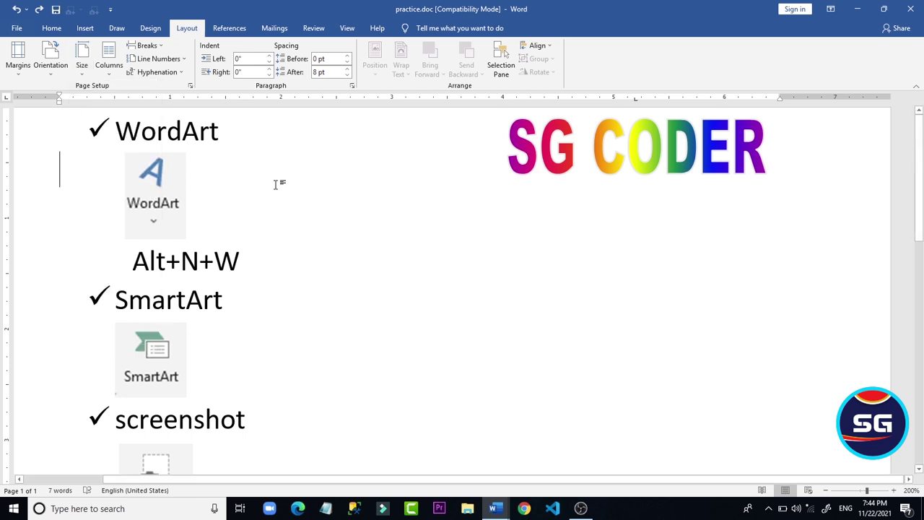
# Step: Reopen the paper size choices for practice.doc
pyautogui.press('alt')
pyautogui.press('p')
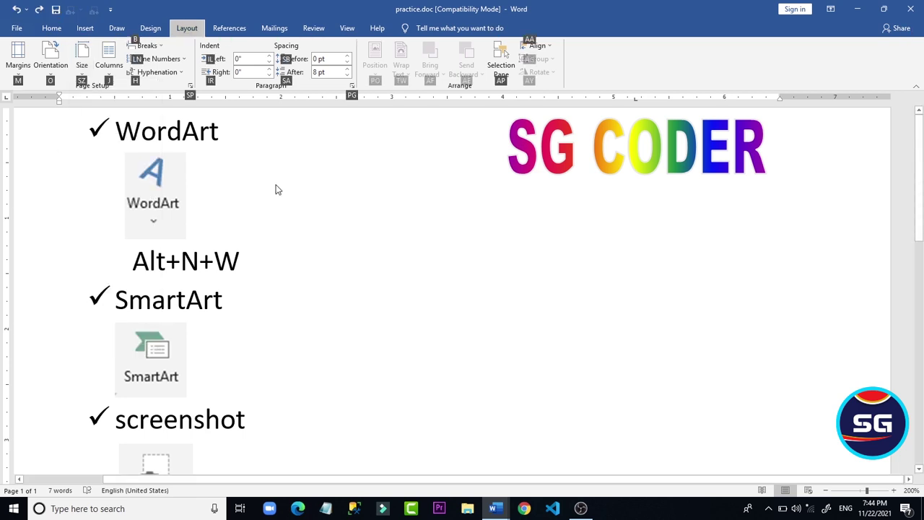
pyautogui.press('s')
pyautogui.press('z')
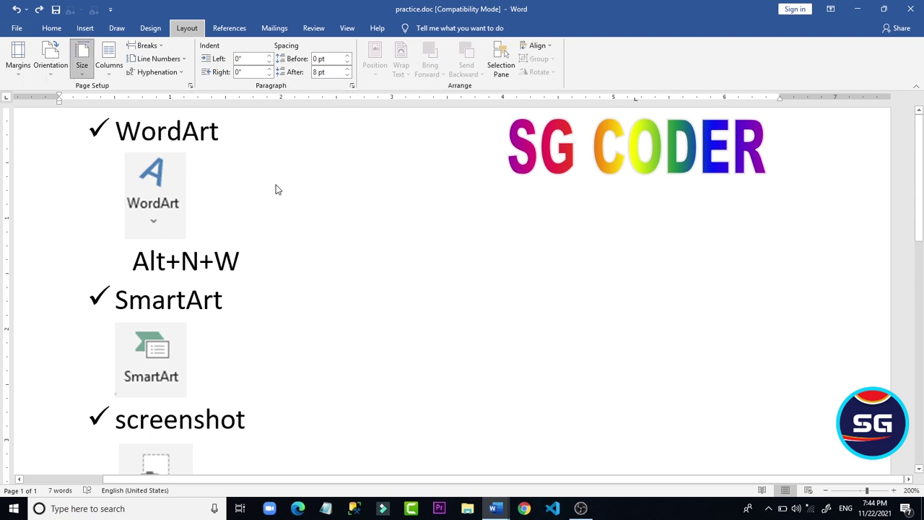
# Step: Browse the predefined paper sizes down to More Paper Sizes and close the list without choosing one
pyautogui.press('Down')
pyautogui.press('Down')
pyautogui.press('Down')
pyautogui.press('Down')
pyautogui.press('Down')
pyautogui.press('Down')
pyautogui.press('Down')
pyautogui.press('Down')
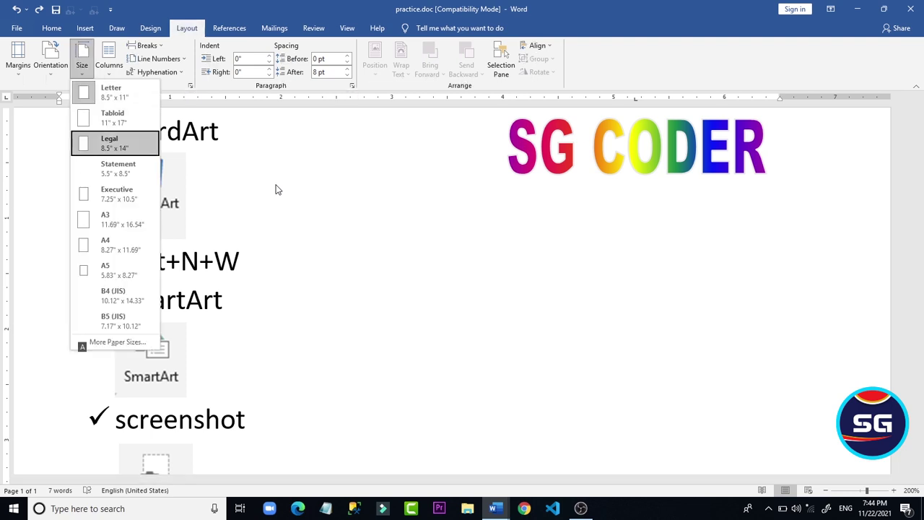
pyautogui.press('Down')
pyautogui.press('Down')
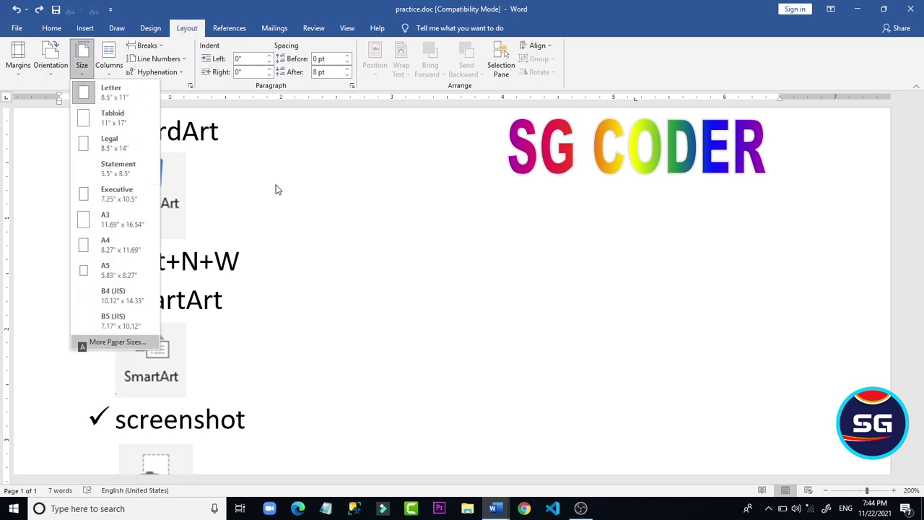
pyautogui.press('Escape')
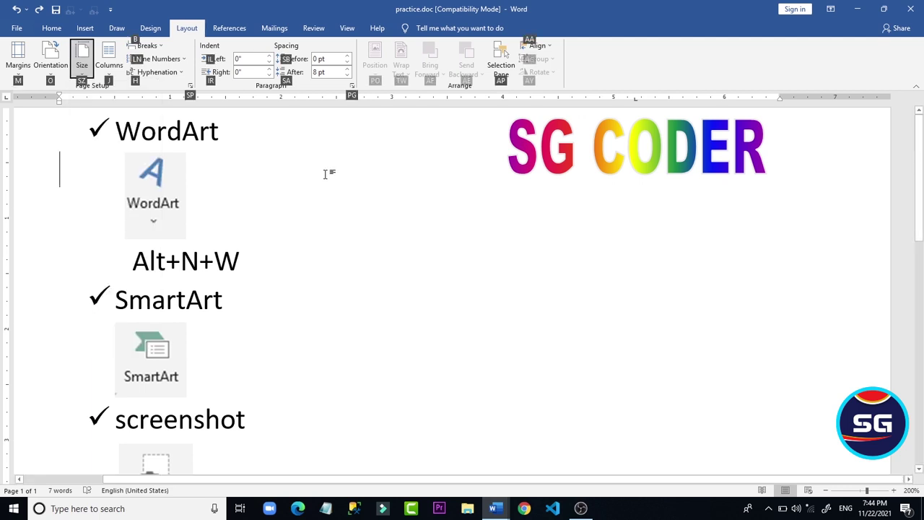
pyautogui.press('Escape')
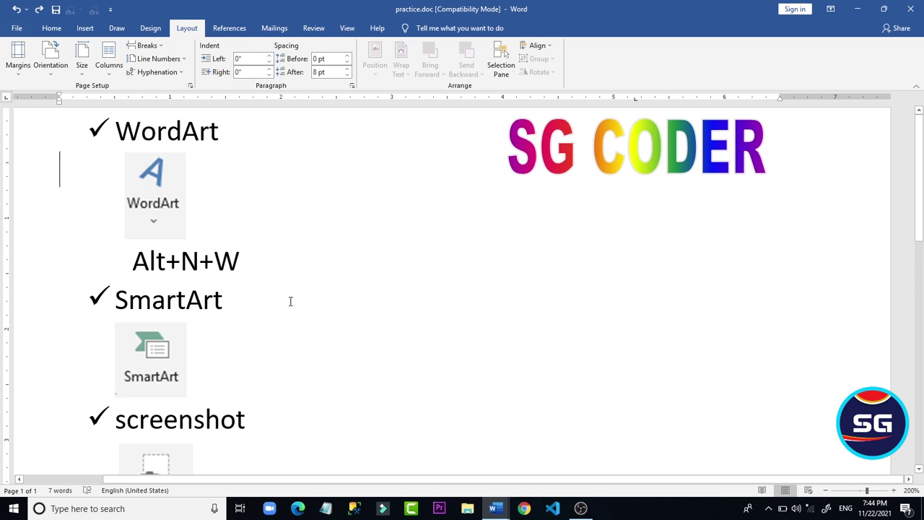
# Step: Highlight the SmartArt heading briefly, clear the selection, and create a new blank document
pyautogui.moveTo(239, 301); pyautogui.dragTo(85, 296)
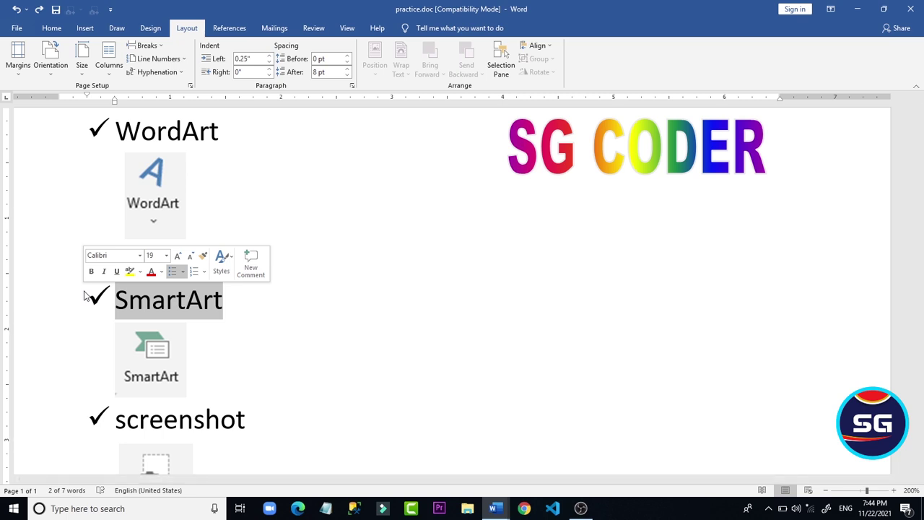
pyautogui.click(592, 292)
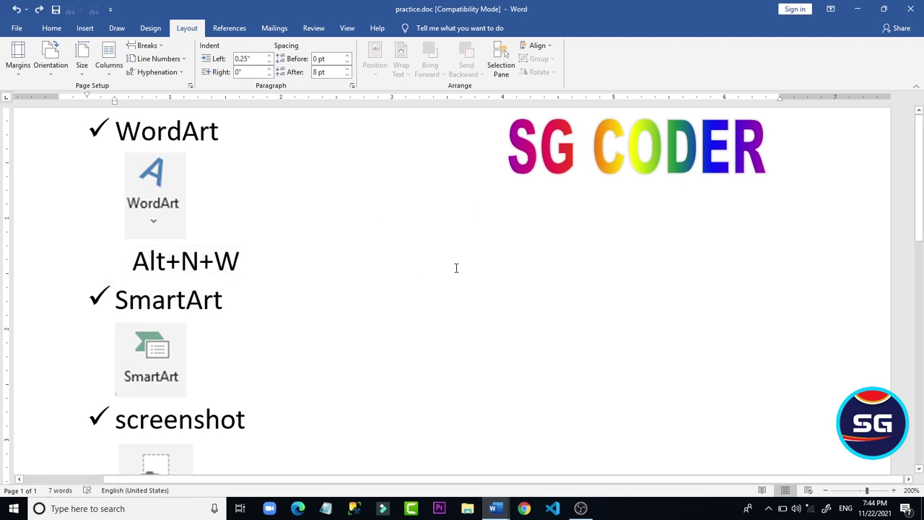
pyautogui.hotkey('ctrl', 'n')
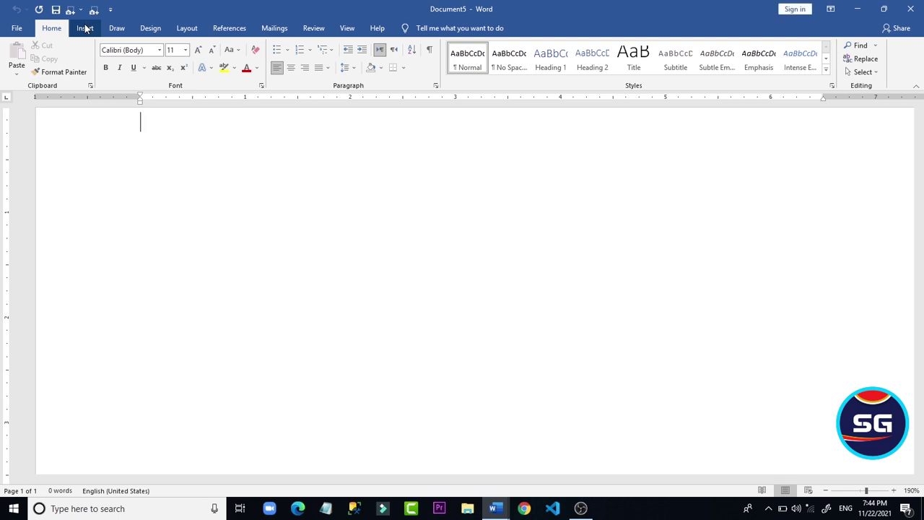
# Step: Browse the SmartArt layouts by category and insert a Step Up Process graphic from the Process group into the blank document
pyautogui.click(86, 27)
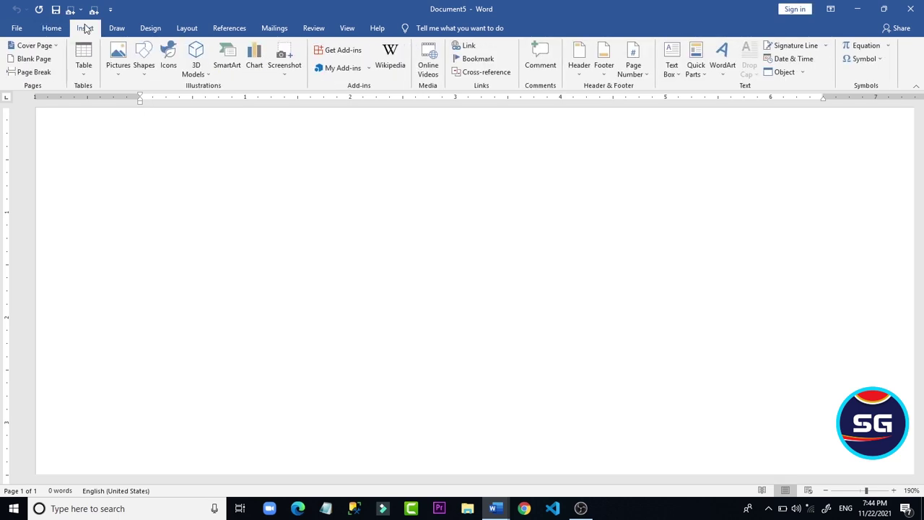
pyautogui.rightClick(227, 67)
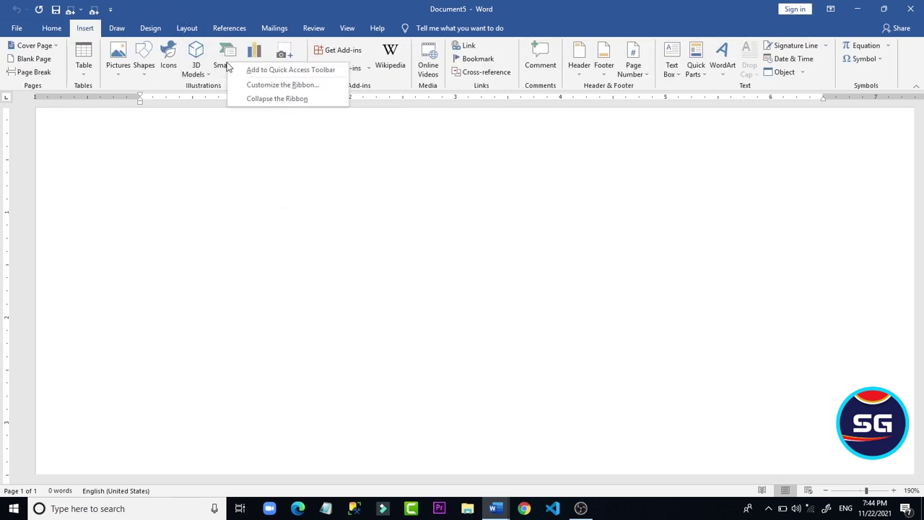
pyautogui.press('Escape')
pyautogui.click(228, 67)
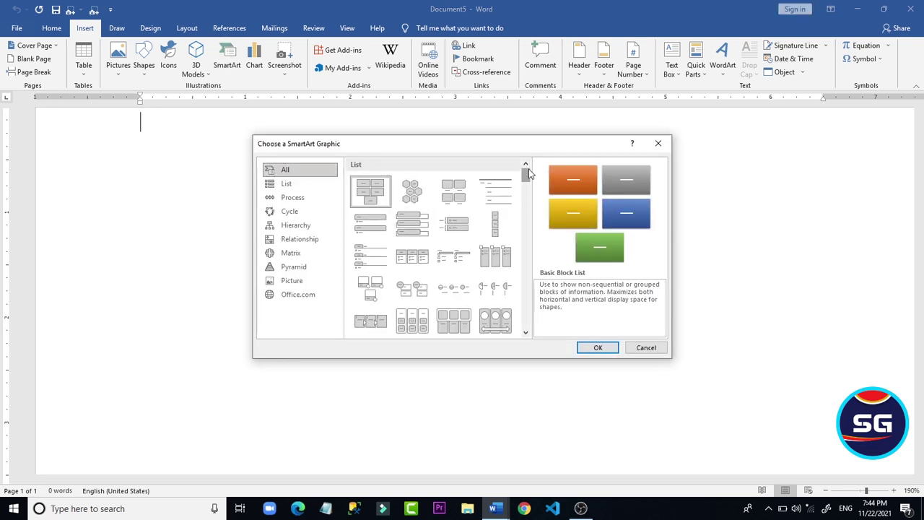
pyautogui.moveTo(528, 175); pyautogui.dragTo(540, 262)
pyautogui.click(295, 186)
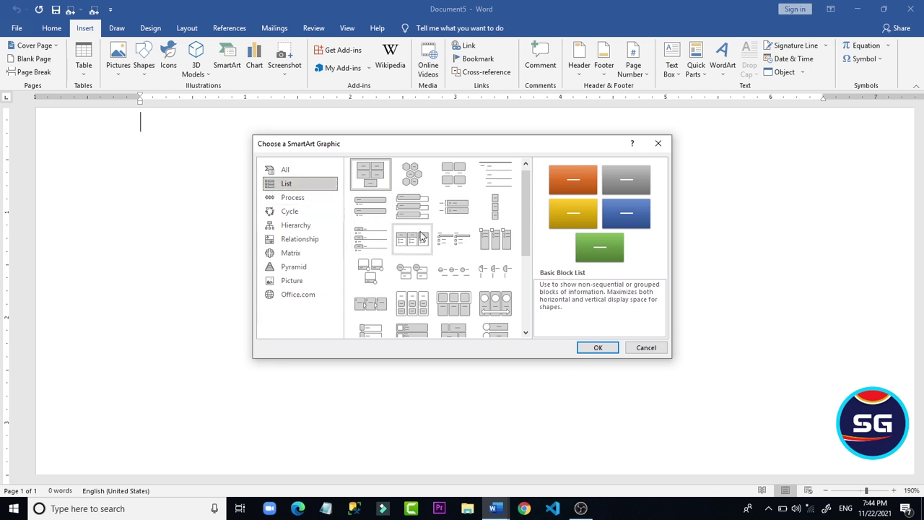
pyautogui.click(295, 202)
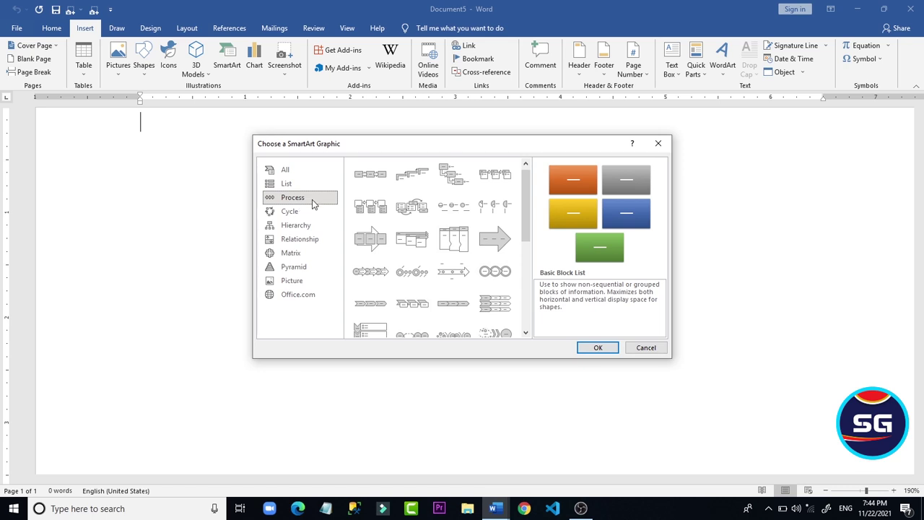
pyautogui.click(405, 182)
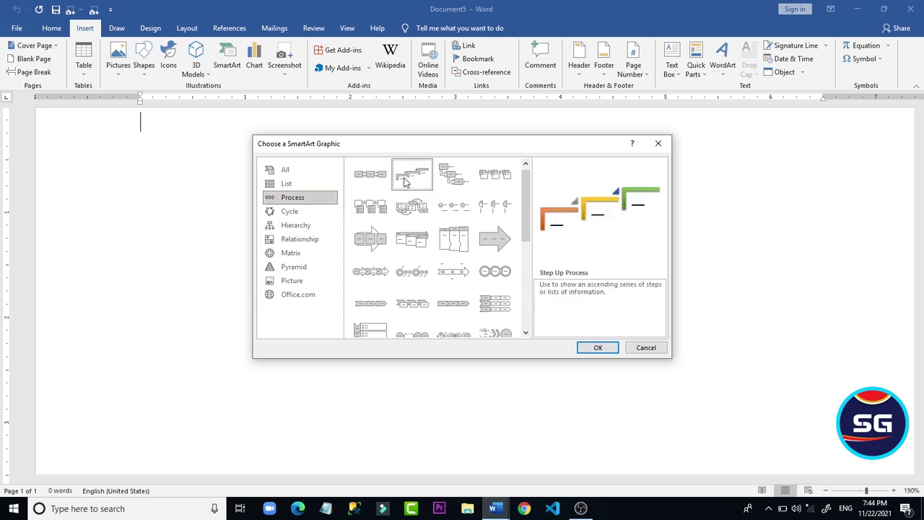
pyautogui.click(597, 348)
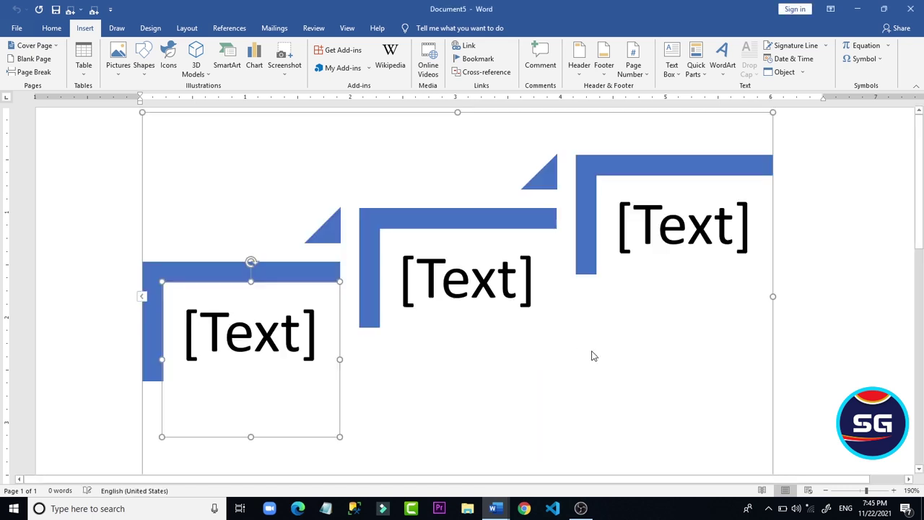
# Step: Enter "VIDEO" as the text of the lowest step in the SmartArt graphic
pyautogui.click(256, 343)
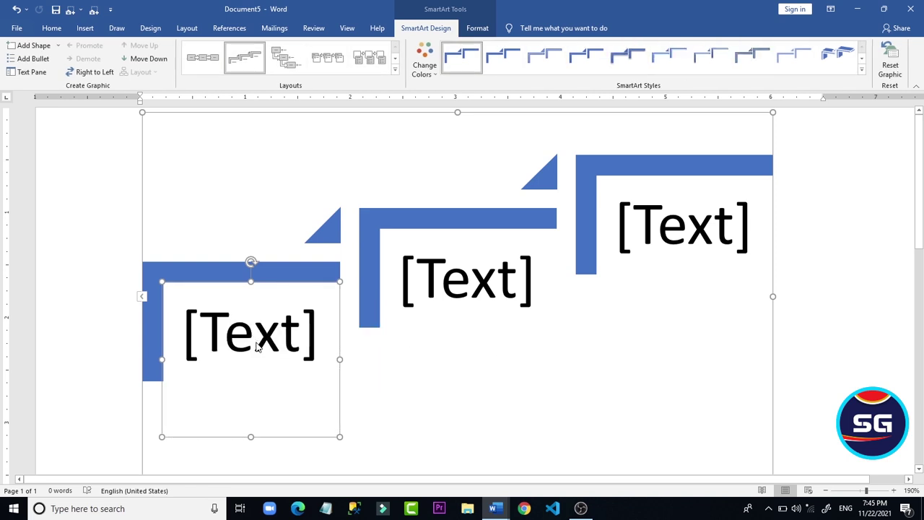
pyautogui.click(257, 346)
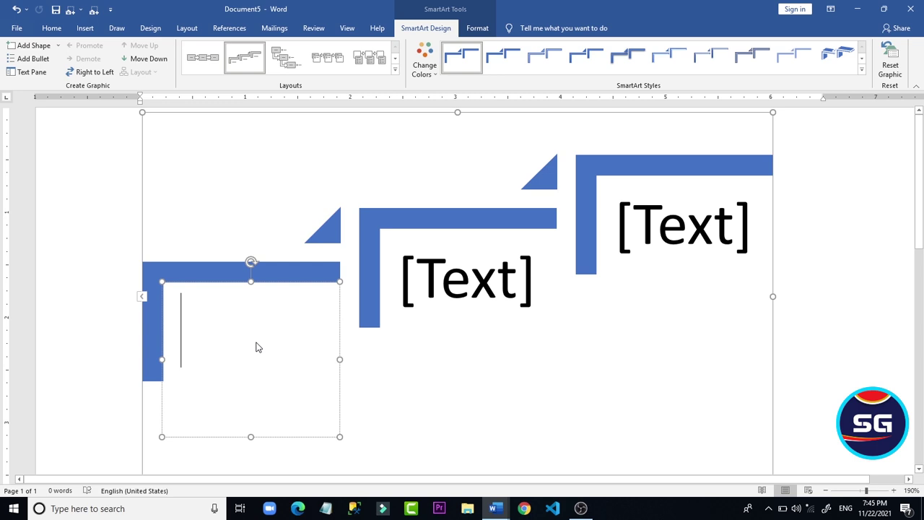
pyautogui.write('VID')
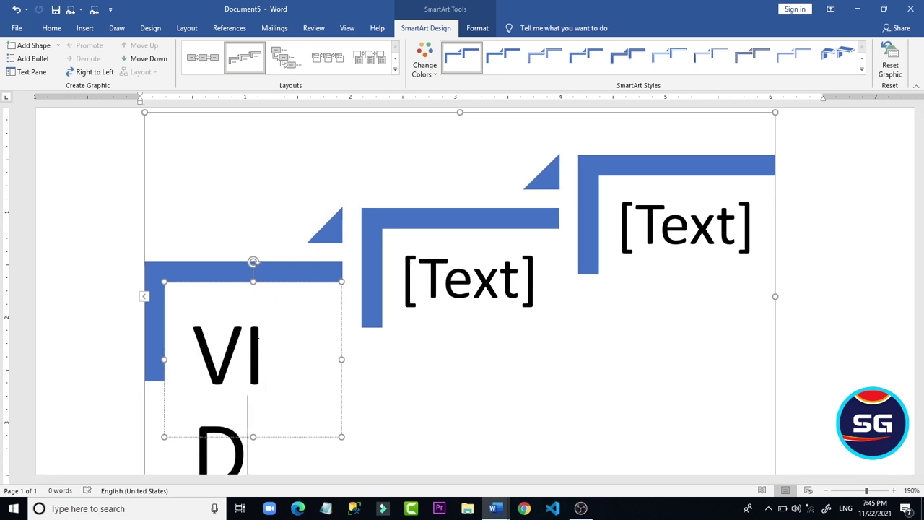
pyautogui.write('EO')
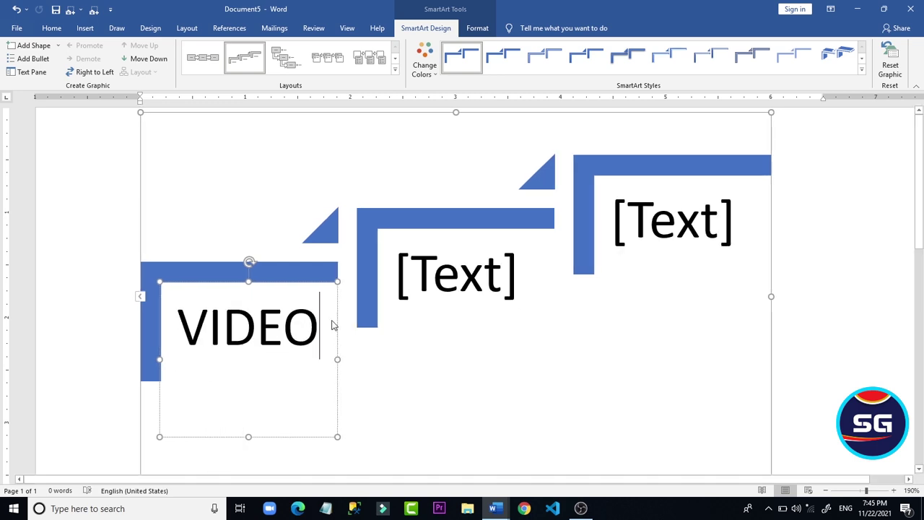
# Step: Enter "PRACTICE" as the text of the middle step in the SmartArt graphic
pyautogui.click(416, 298)
pyautogui.click(418, 299)
pyautogui.click(417, 300)
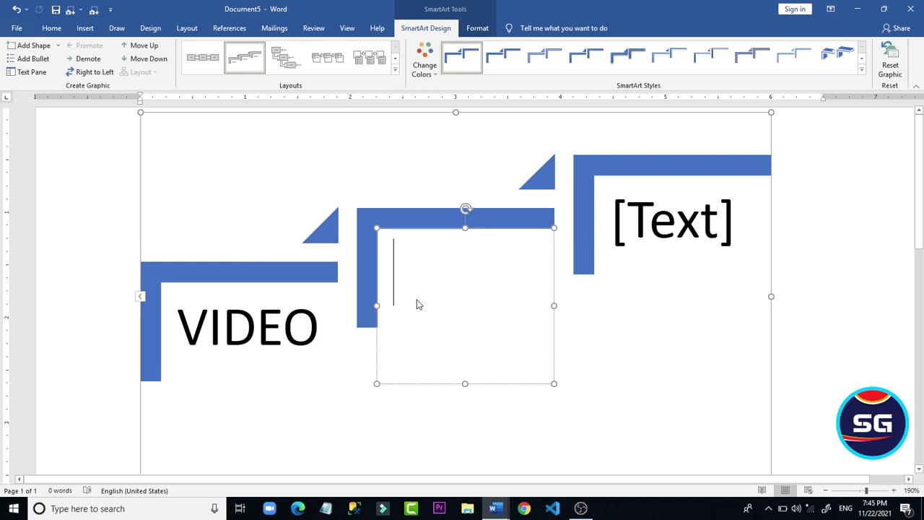
pyautogui.click(417, 300)
pyautogui.click(418, 300)
pyautogui.write('P')
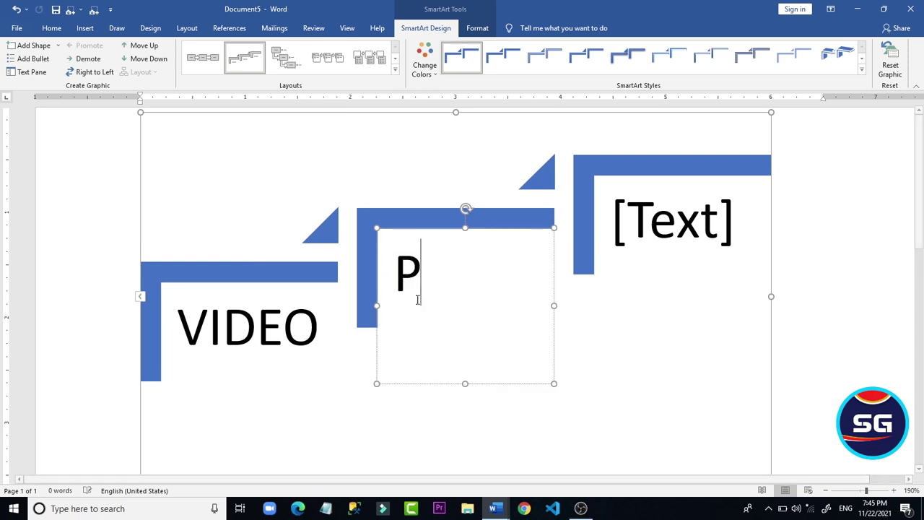
pyautogui.write('RA')
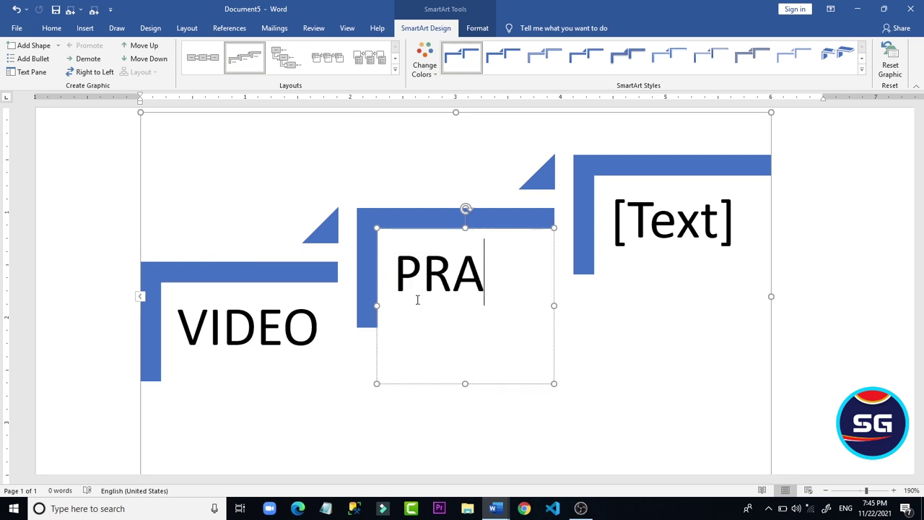
pyautogui.write('CTICE')
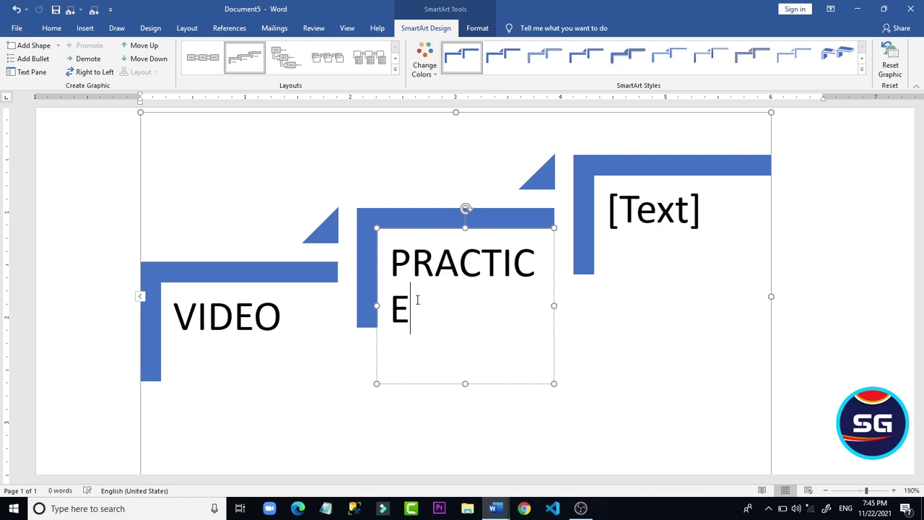
# Step: Enter "WITHOUT VIDEO" on two lines as the highest step's text and deselect the graphic
pyautogui.click(670, 193)
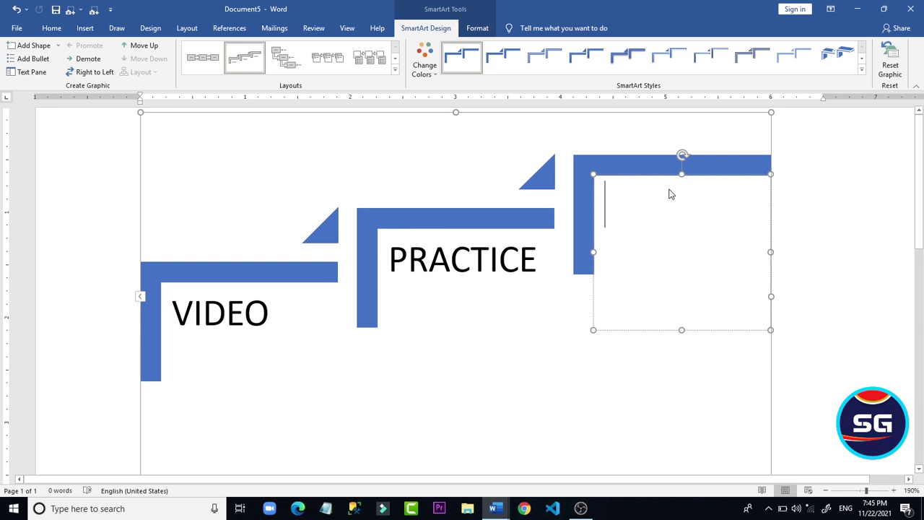
pyautogui.write('W')
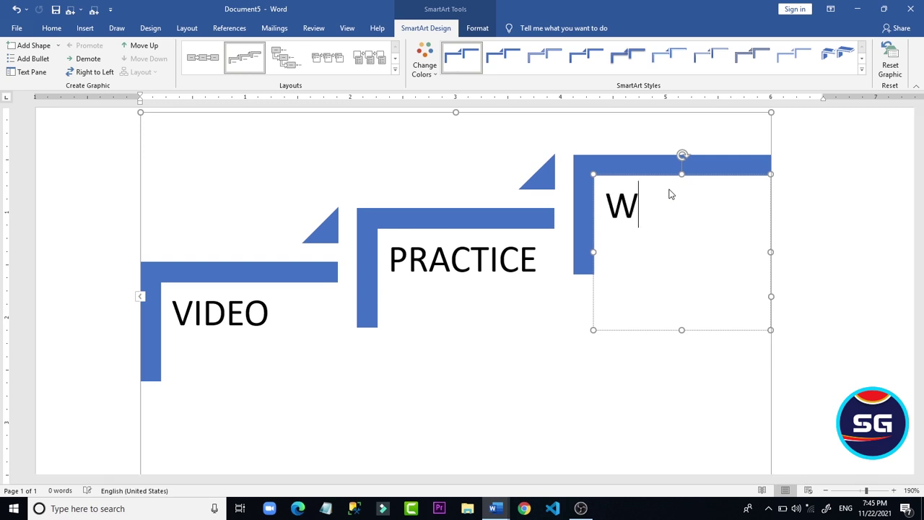
pyautogui.write('ITH')
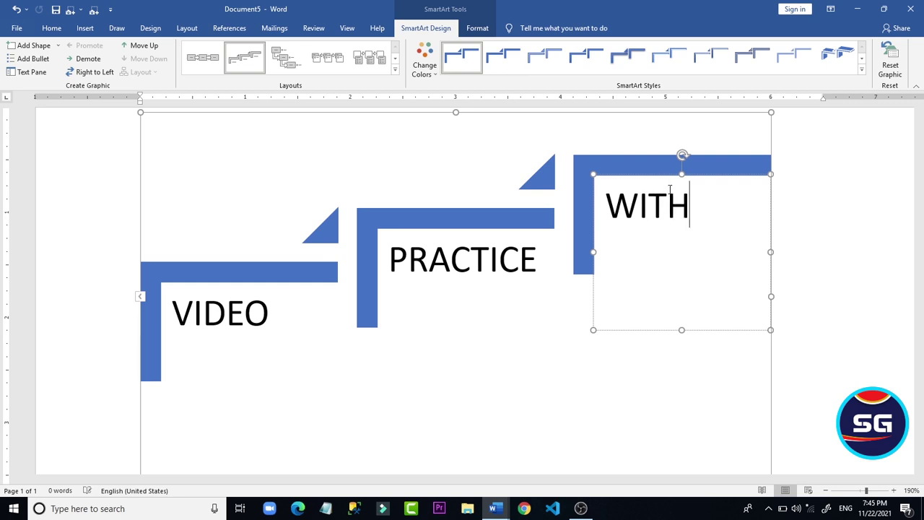
pyautogui.write('OUT')
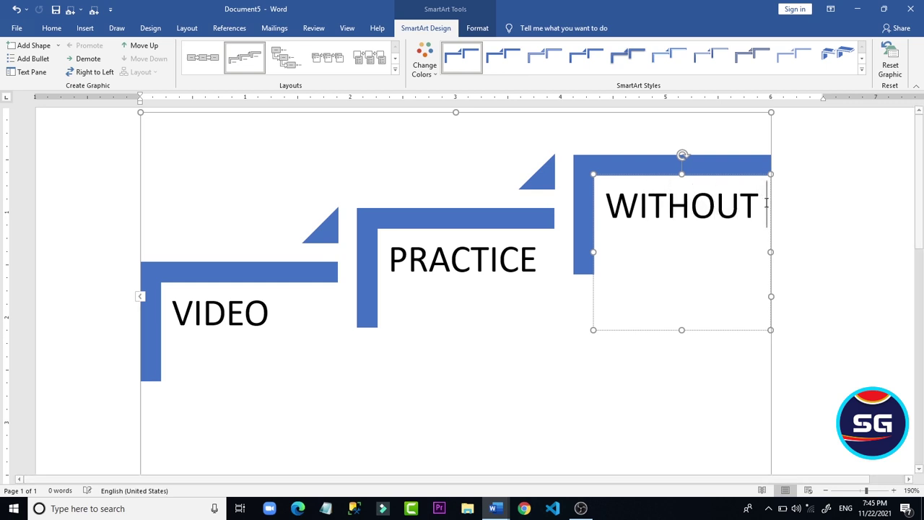
pyautogui.press('Return')
pyautogui.write('VIDEO')
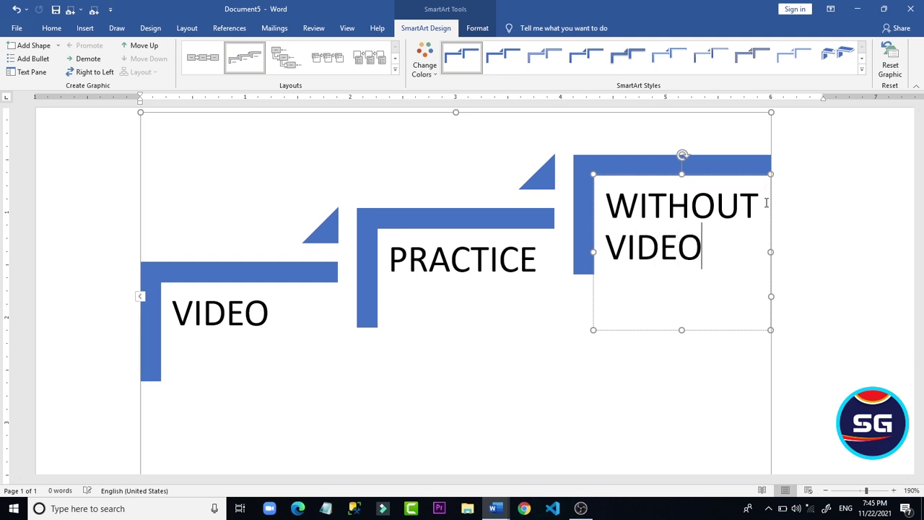
pyautogui.click(842, 161)
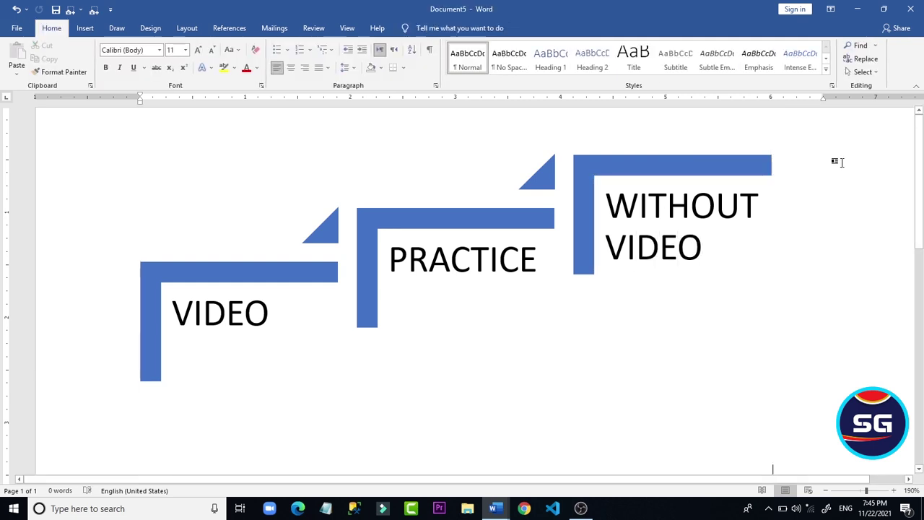
# Step: Select the whole SmartArt graphic and set its text wrapping to In Front of Text
pyautogui.click(671, 263)
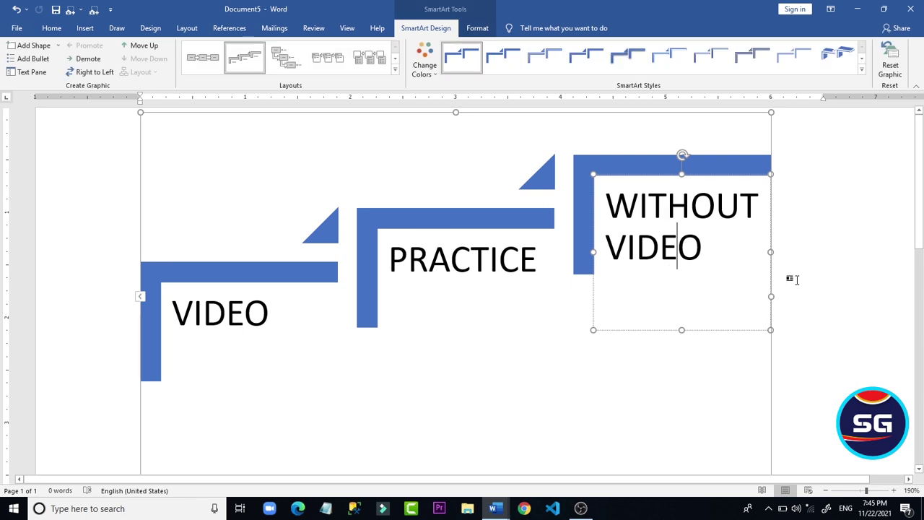
pyautogui.click(770, 334)
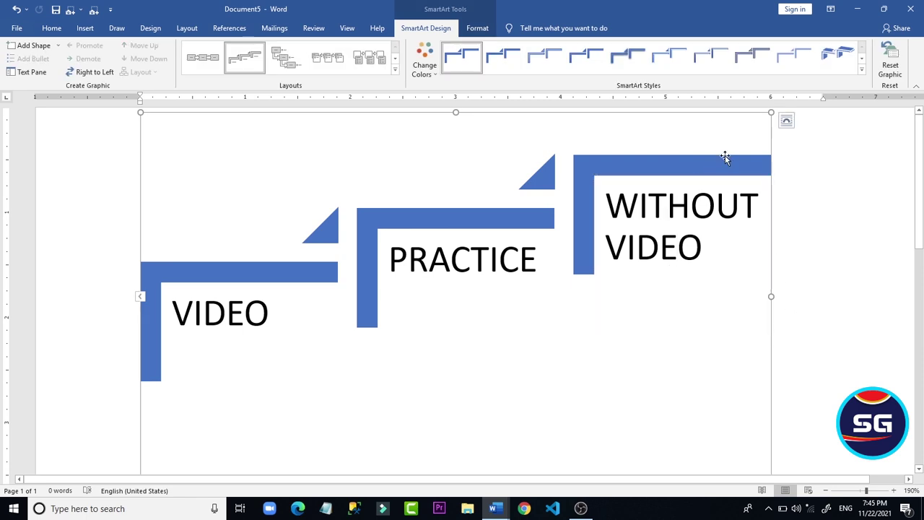
pyautogui.click(787, 120)
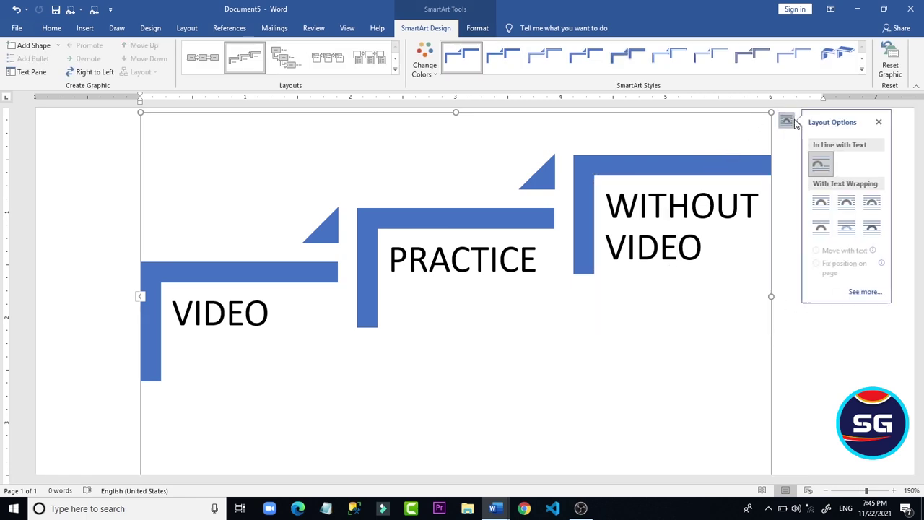
pyautogui.click(872, 230)
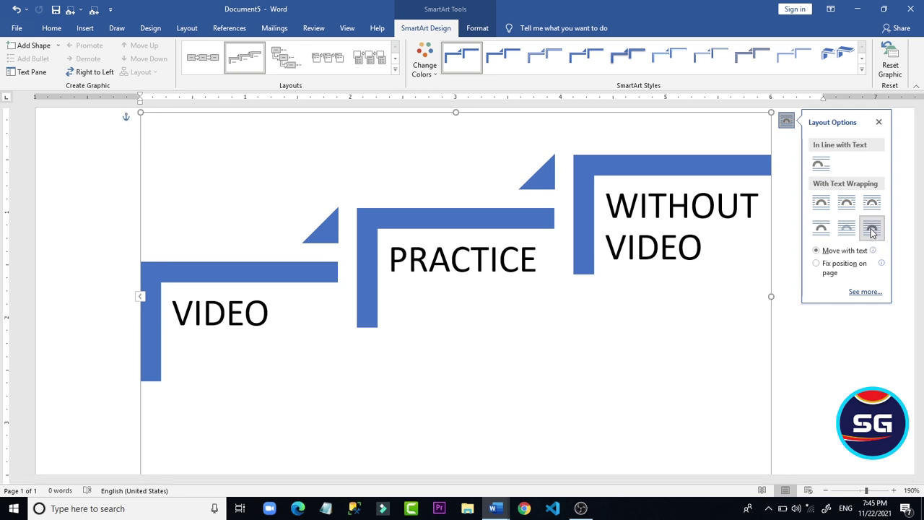
pyautogui.click(479, 31)
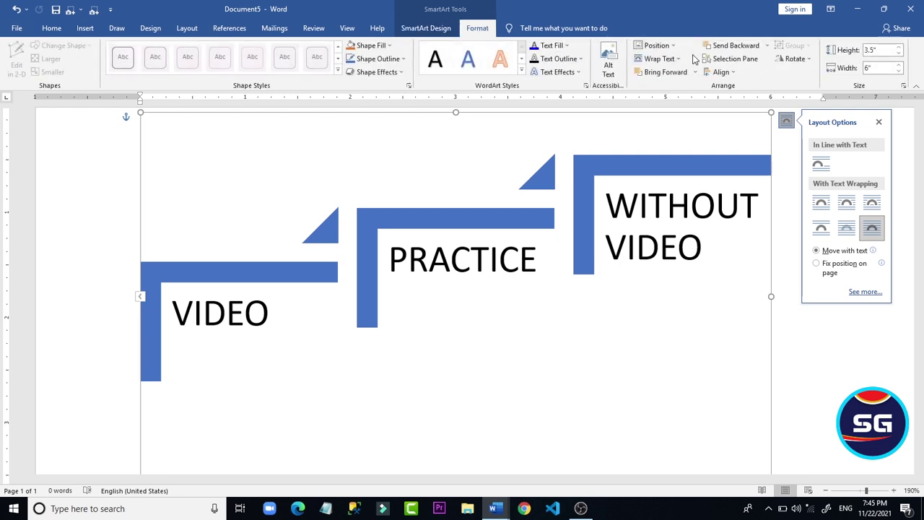
pyautogui.click(678, 60)
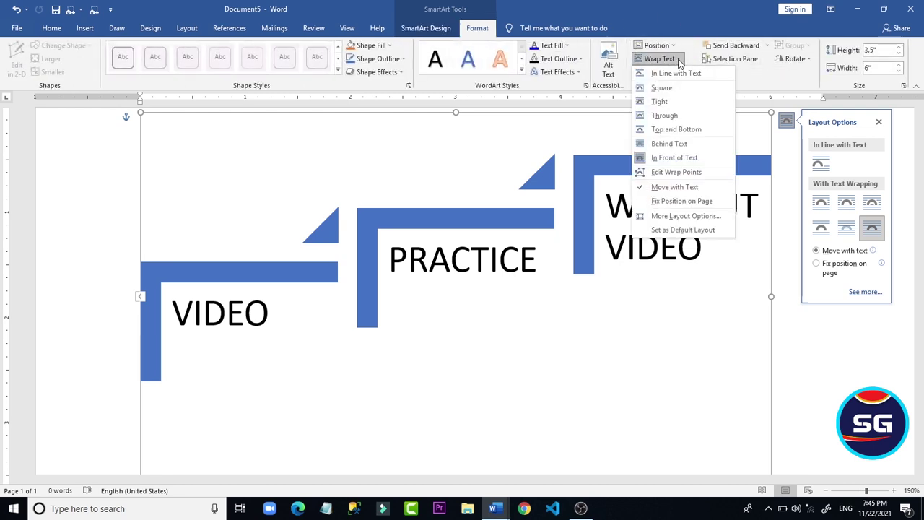
pyautogui.click(671, 160)
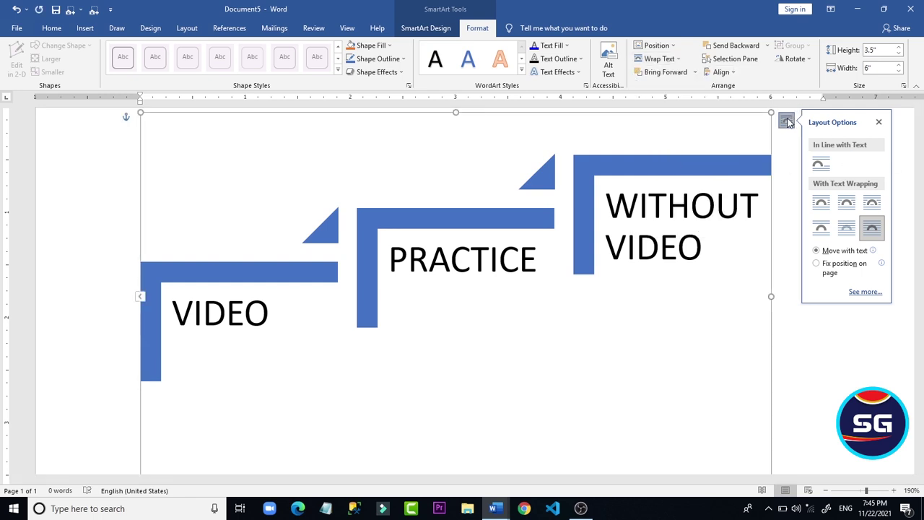
# Step: Shrink the whole step SmartArt graphic proportionally to about 4.16" wide and 2.44" high
pyautogui.click(789, 123)
pyautogui.click(809, 178)
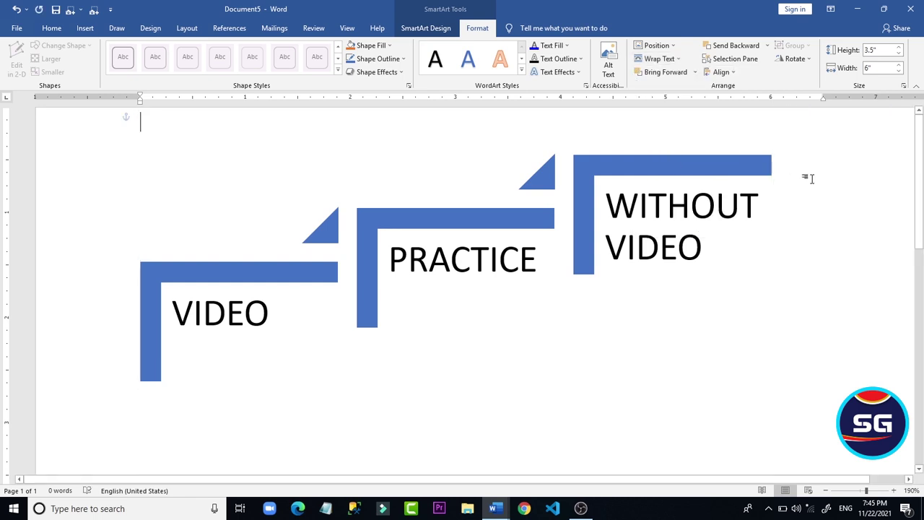
pyautogui.click(628, 152)
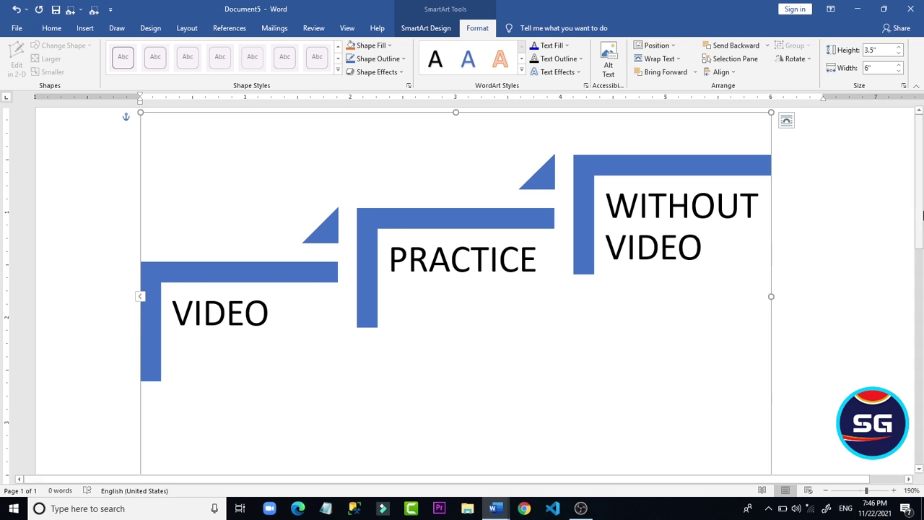
pyautogui.scroll(-5, 922, 213)
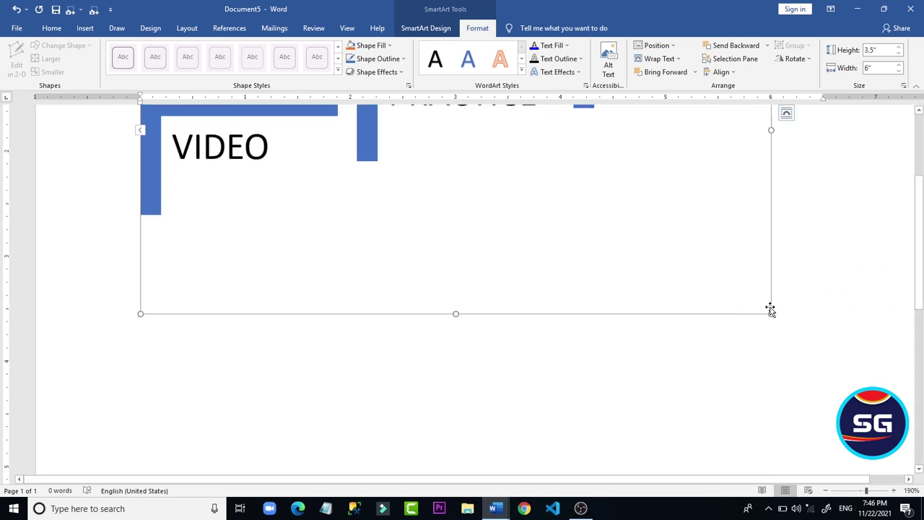
pyautogui.moveTo(770, 310); pyautogui.dragTo(577, 202)
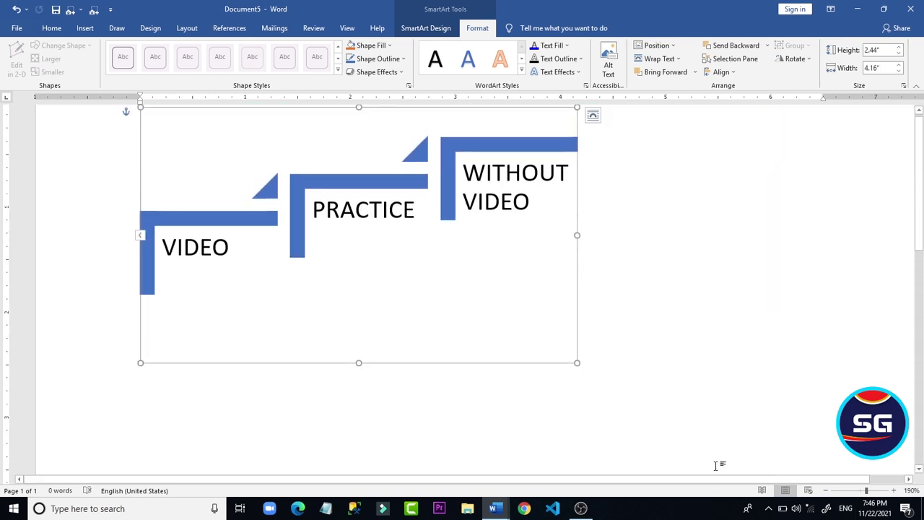
# Step: Move the step SmartArt graphic about 2 inches right and 1 inch down on the page, and deselect it
pyautogui.click(825, 491)
pyautogui.click(825, 491)
pyautogui.click(825, 491)
pyautogui.click(826, 491)
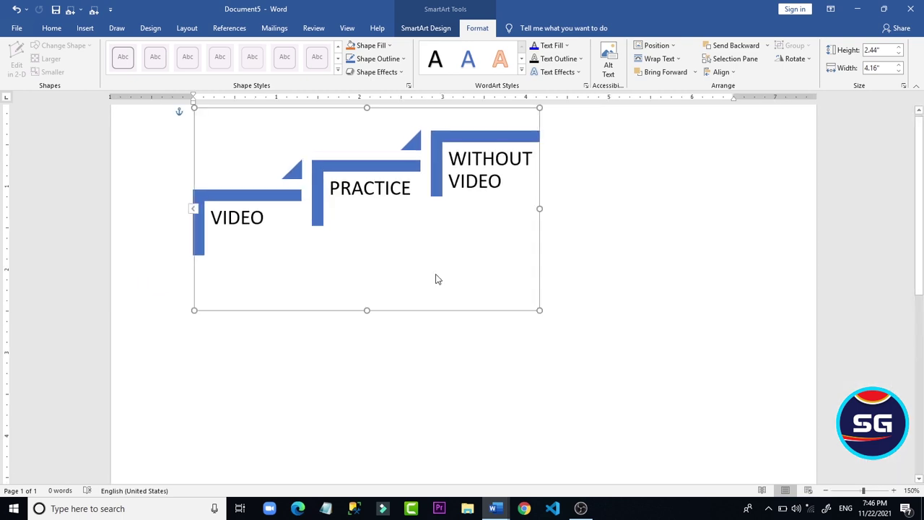
pyautogui.click(744, 322)
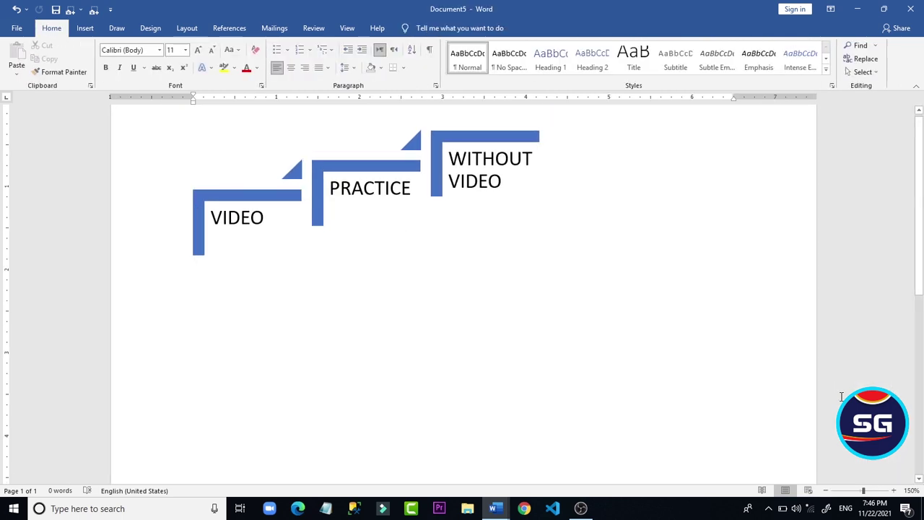
pyautogui.click(851, 491)
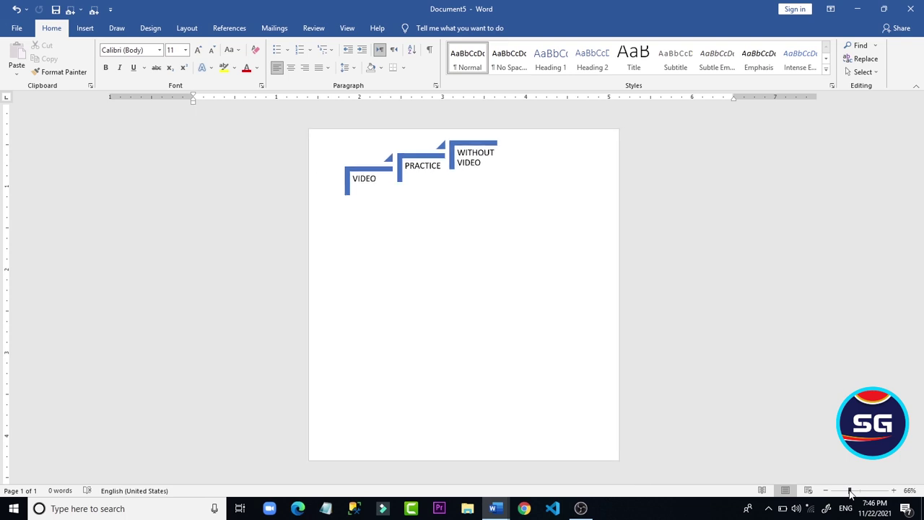
pyautogui.click(384, 171)
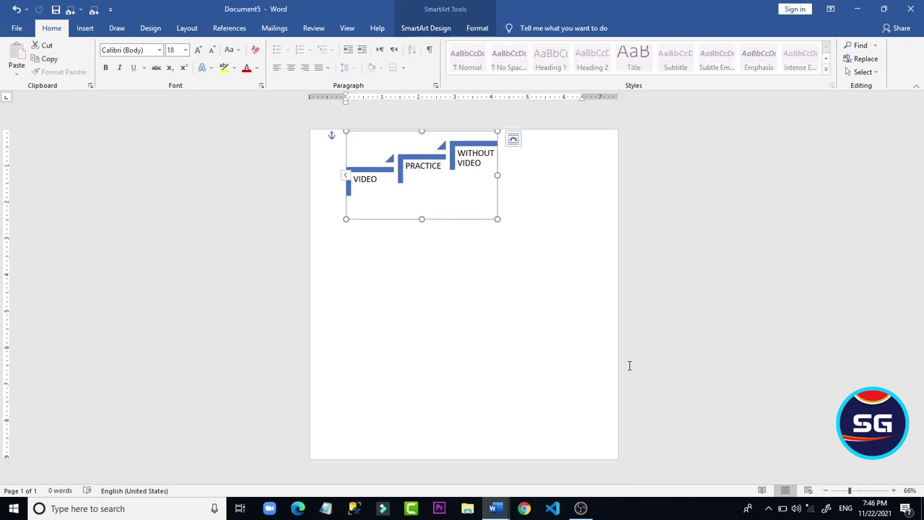
pyautogui.click(894, 491)
pyautogui.click(894, 491)
pyautogui.click(894, 491)
pyautogui.click(895, 491)
pyautogui.click(895, 491)
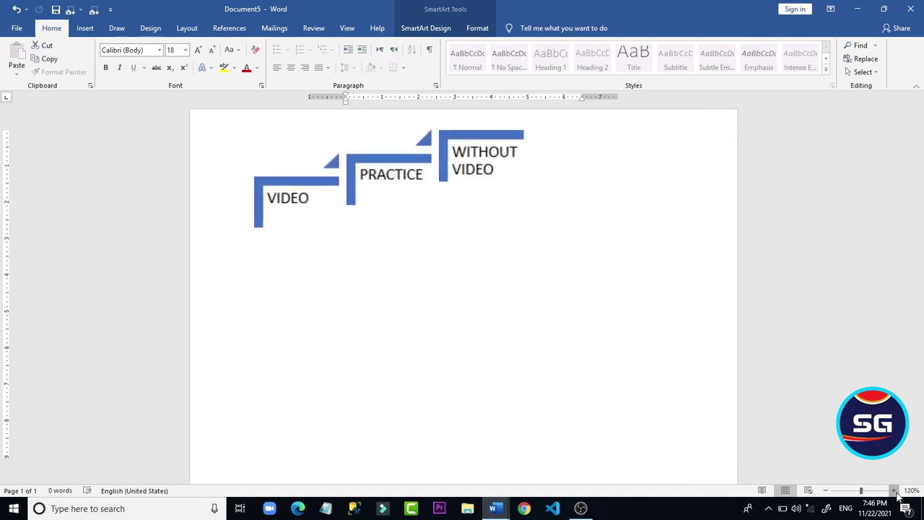
pyautogui.click(895, 491)
pyautogui.click(86, 28)
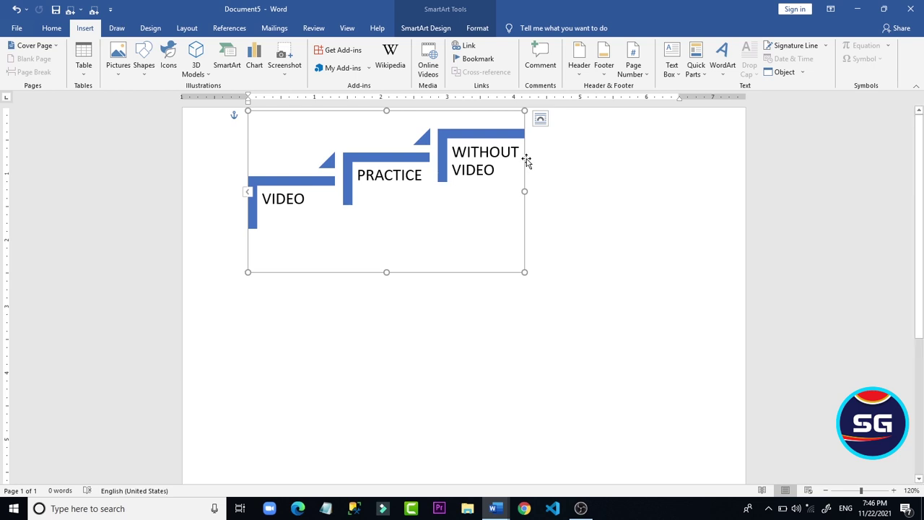
pyautogui.moveTo(527, 161); pyautogui.dragTo(654, 229)
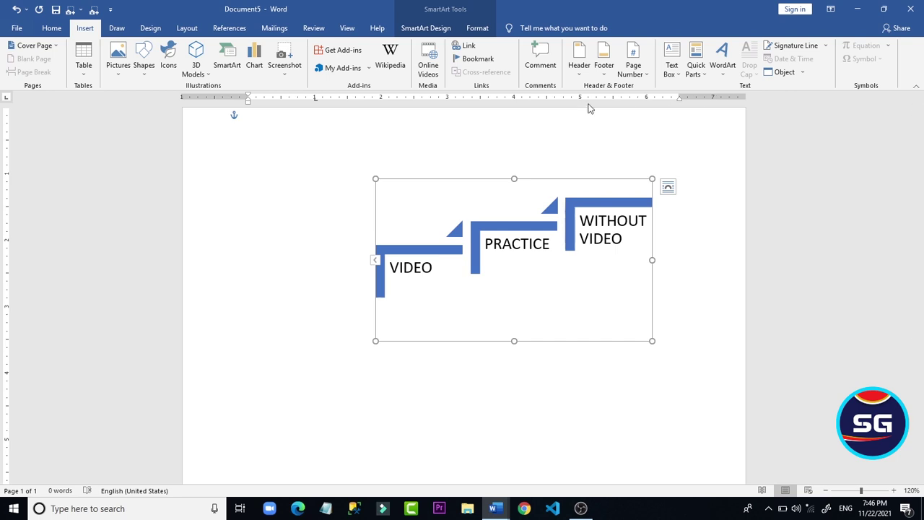
pyautogui.click(364, 202)
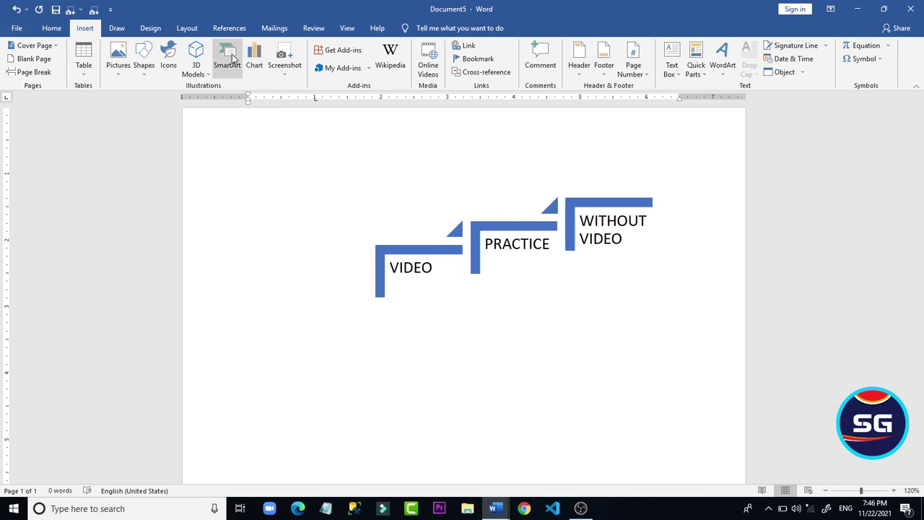
# Step: Insert an Organization Chart SmartArt graphic from the Hierarchy category
pyautogui.click(227, 56)
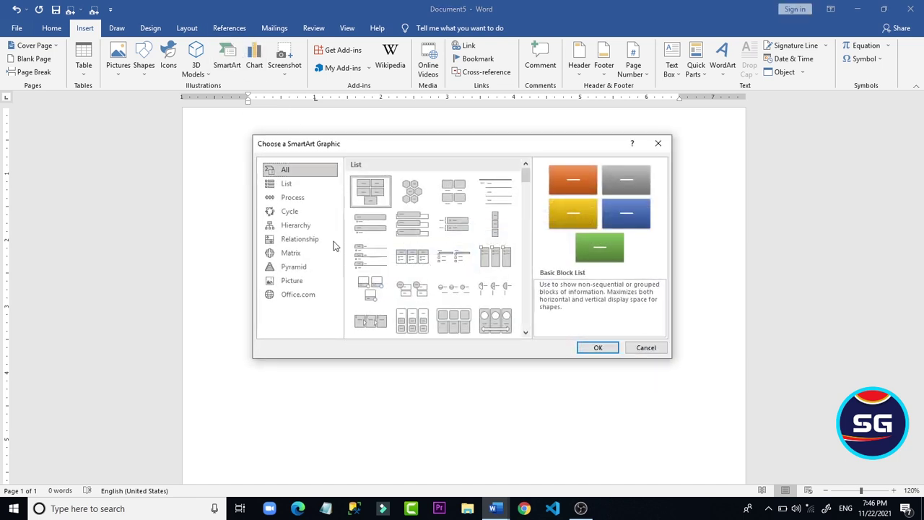
pyautogui.click(291, 214)
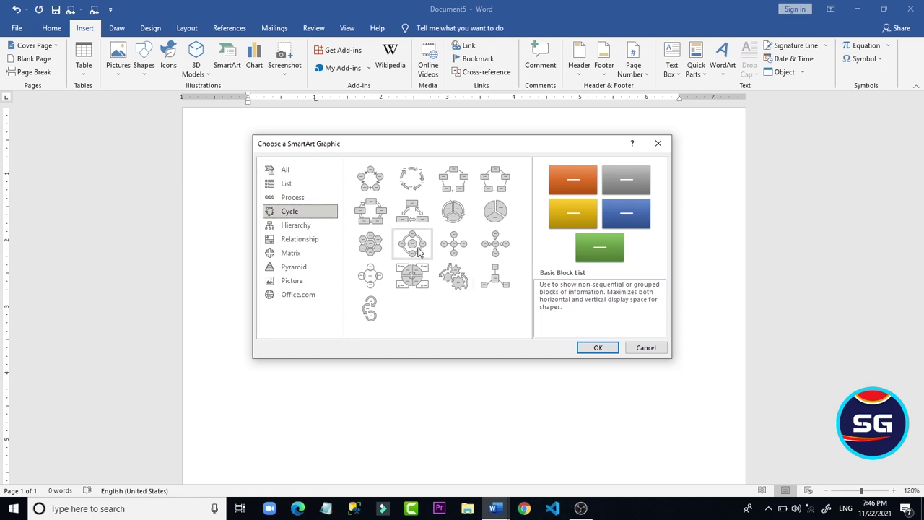
pyautogui.click(453, 190)
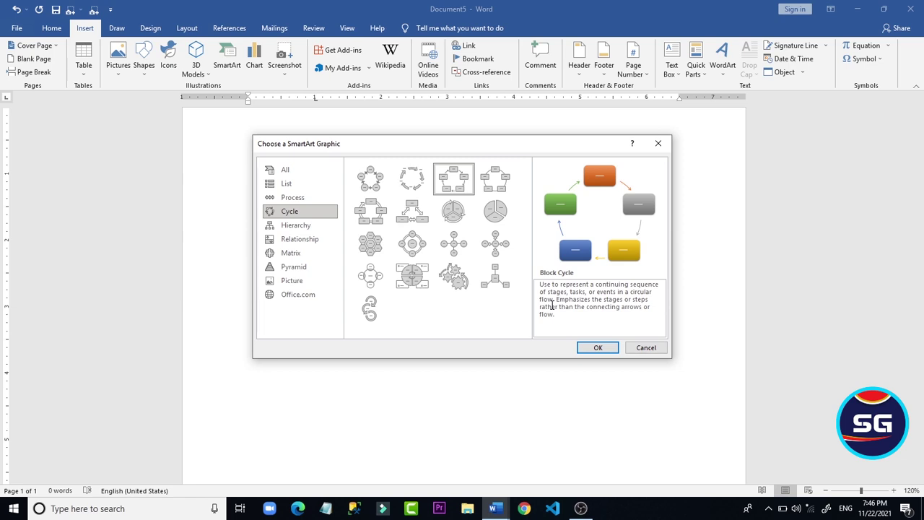
pyautogui.click(307, 225)
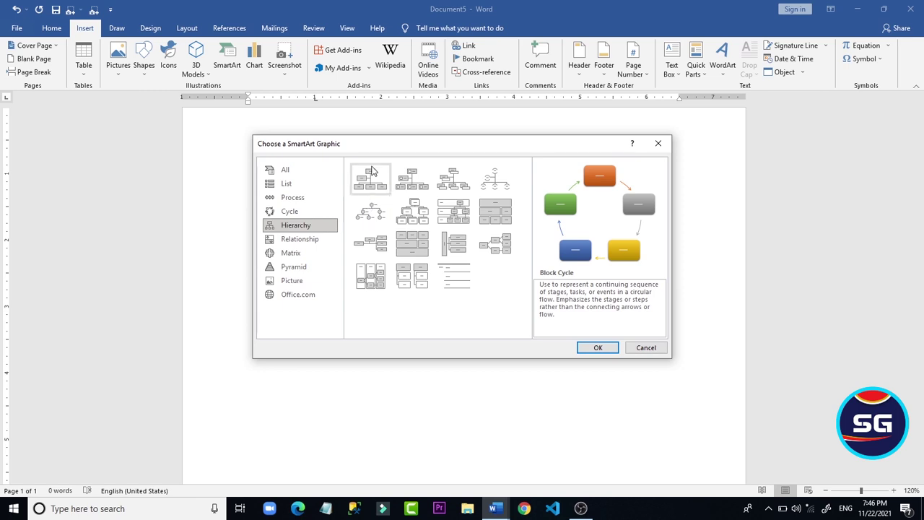
pyautogui.click(372, 171)
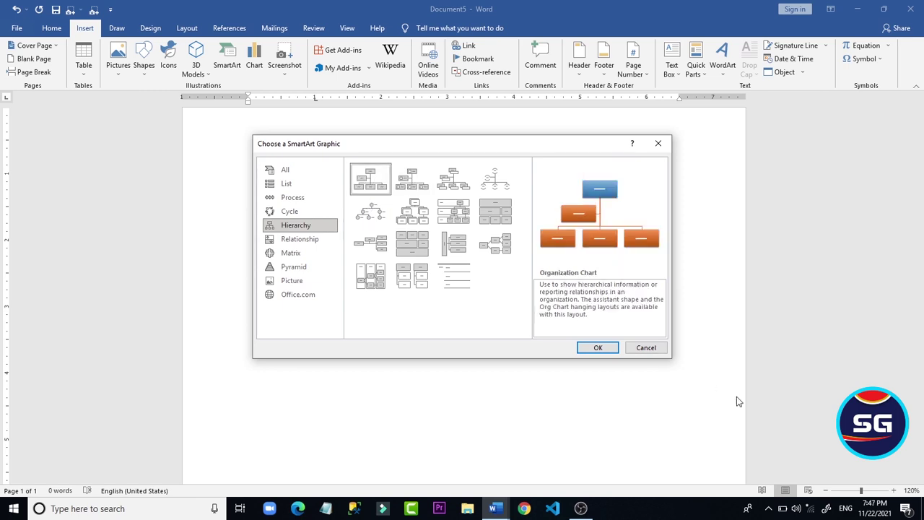
pyautogui.click(594, 348)
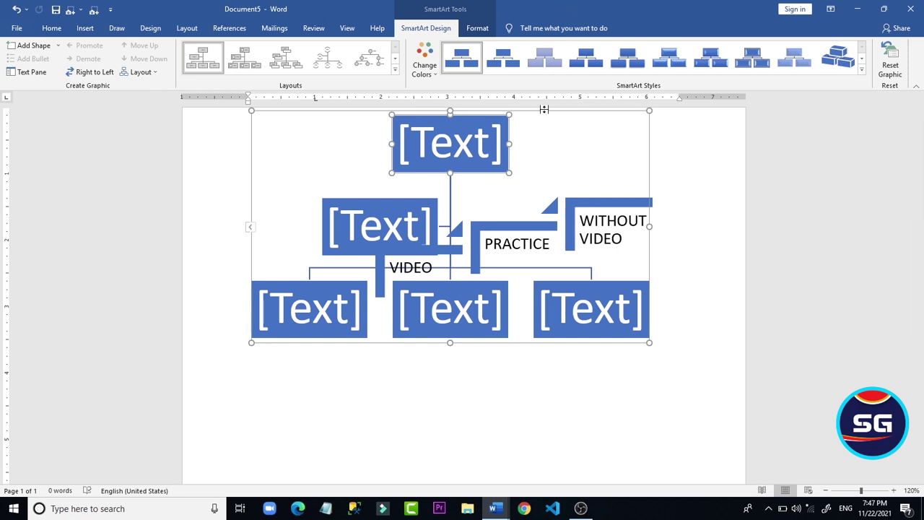
# Step: Set the organization chart's text wrapping to In Front of Text and move it directly below the step graphic
pyautogui.moveTo(537, 112); pyautogui.dragTo(588, 374)
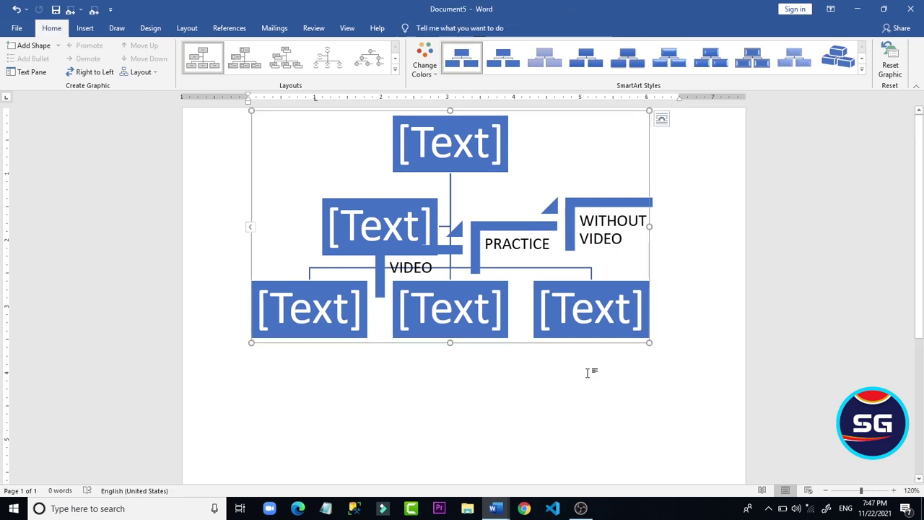
pyautogui.click(665, 120)
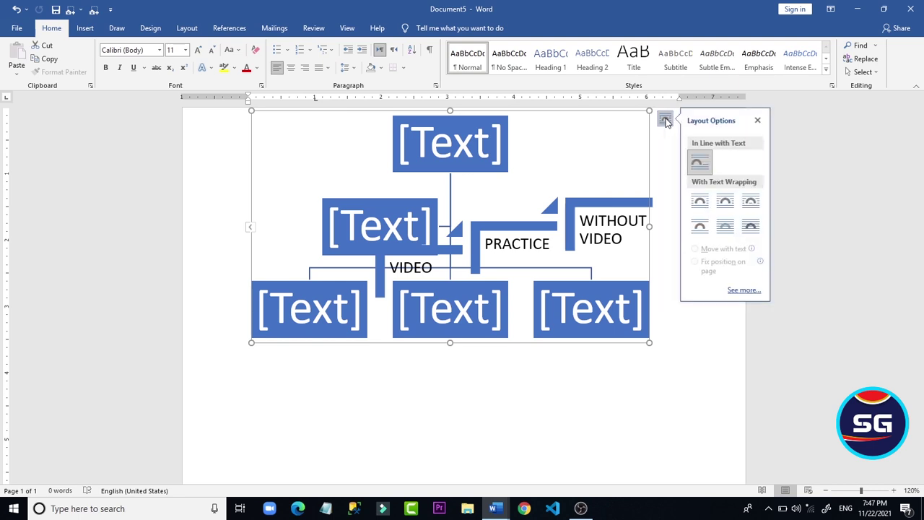
pyautogui.click(759, 230)
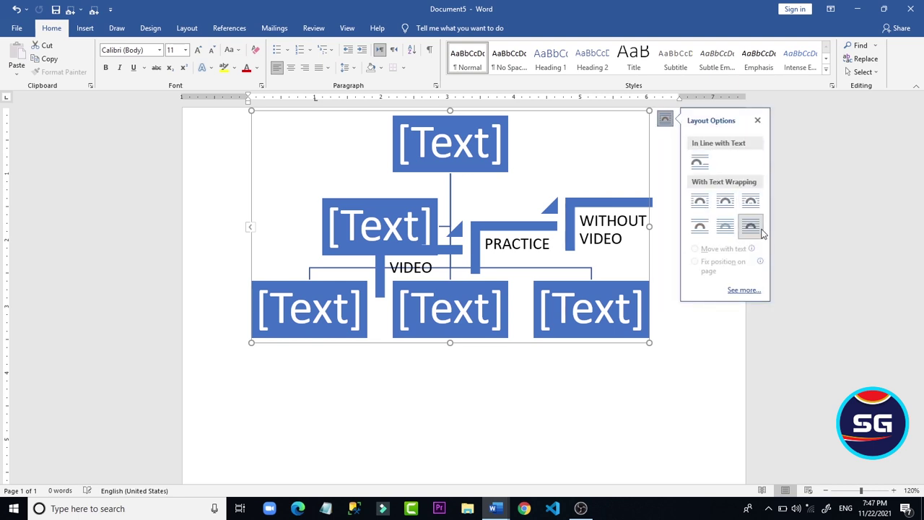
pyautogui.click(708, 371)
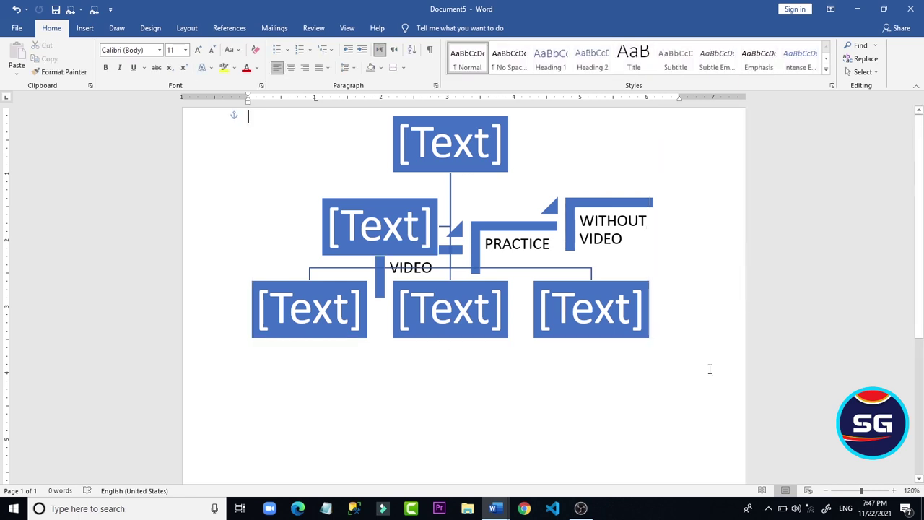
pyautogui.click(513, 171)
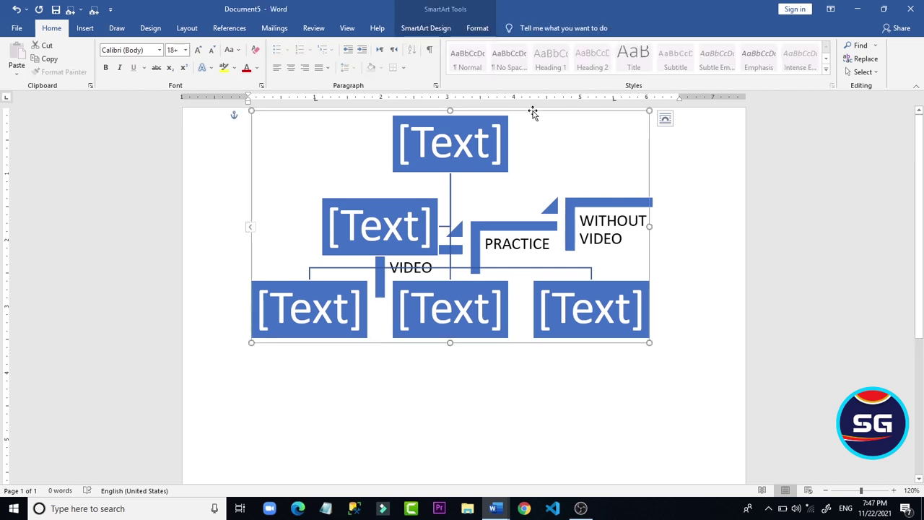
pyautogui.moveTo(532, 111); pyautogui.dragTo(565, 301)
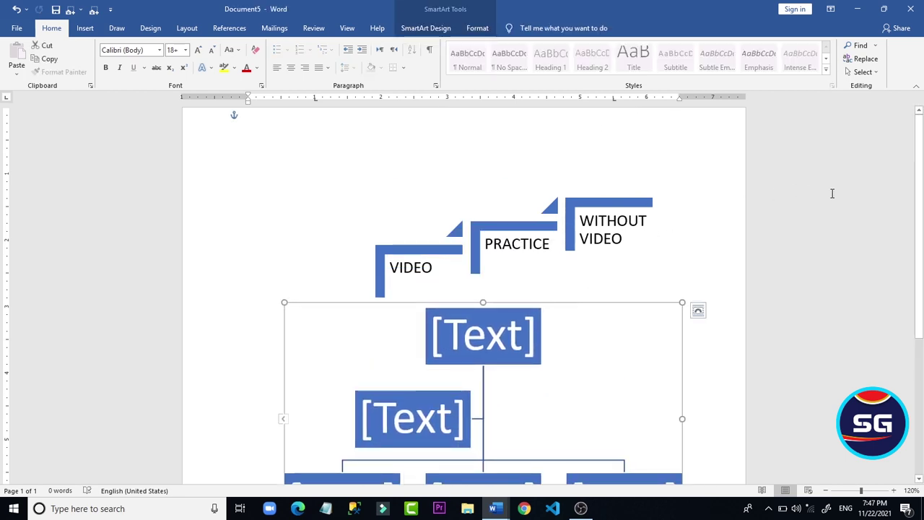
# Step: Enter "GF" in the organization chart's top box and "VCV" in the assistant box below it
pyautogui.scroll(-5, 841, 231)
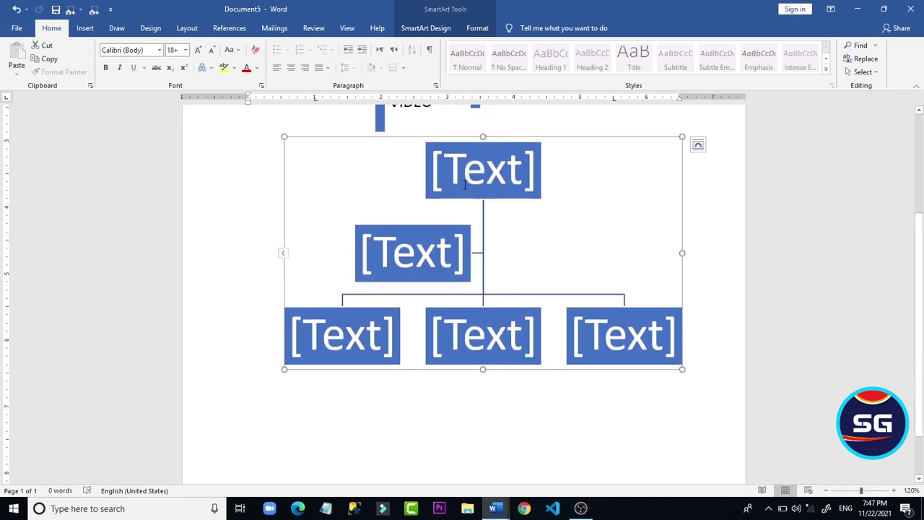
pyautogui.click(487, 164)
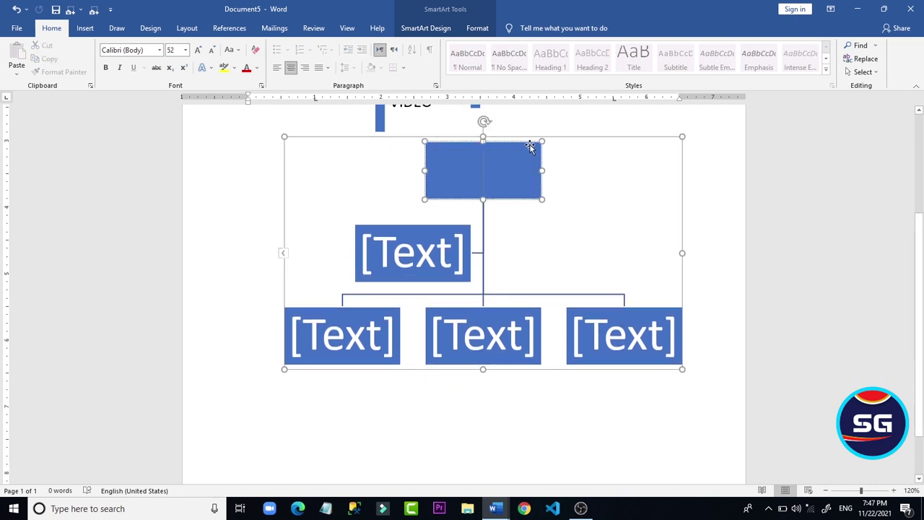
pyautogui.write('GF')
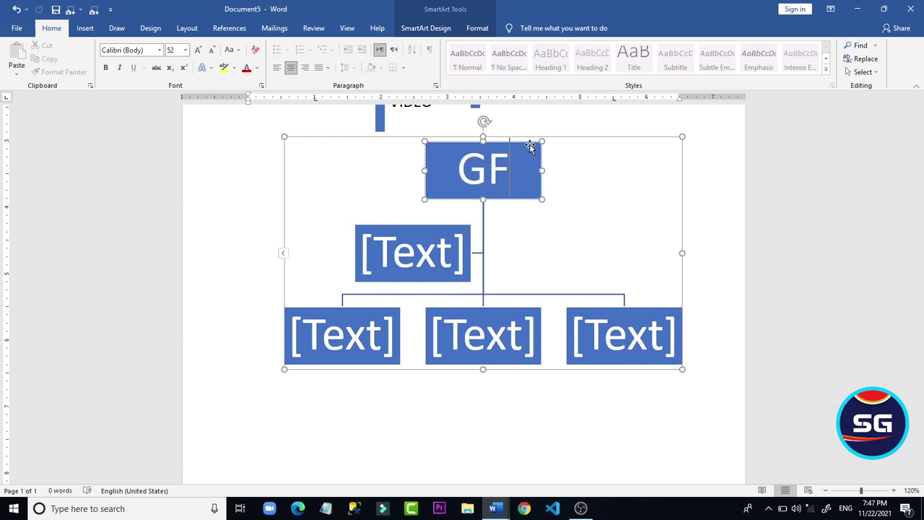
pyautogui.click(392, 308)
pyautogui.click(403, 263)
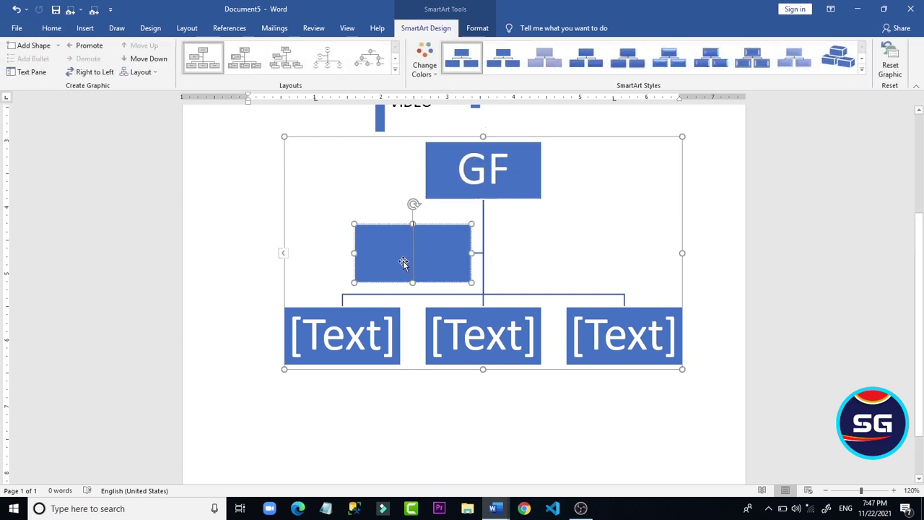
pyautogui.write('VCV')
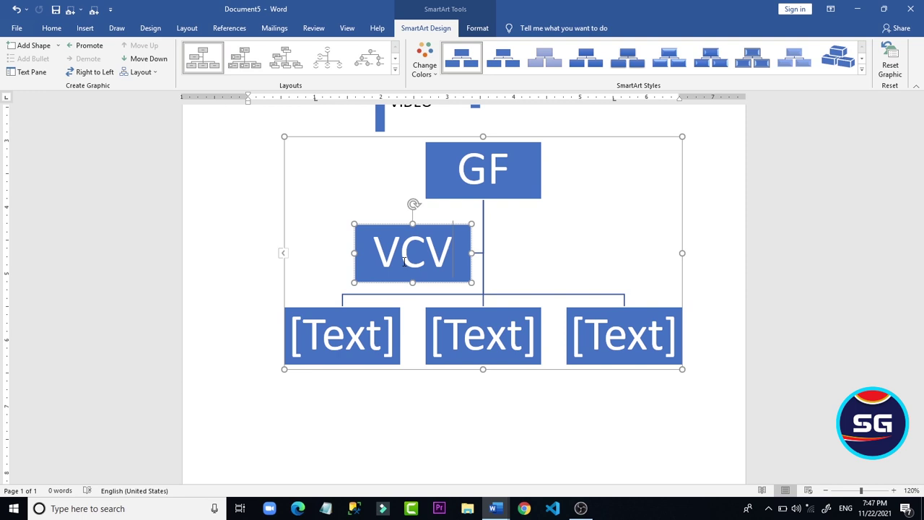
pyautogui.click(500, 296)
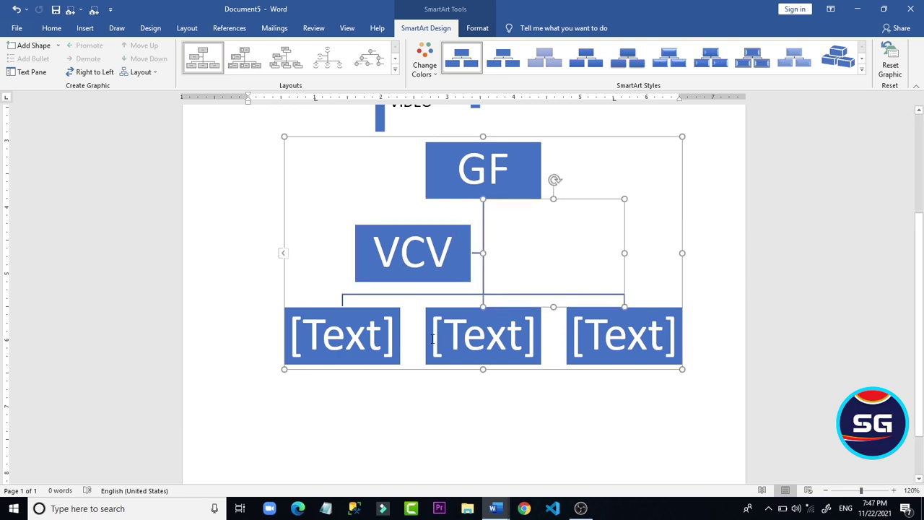
pyautogui.click(368, 374)
# Step: Delete the whole organization chart from the page, keeping the step graphic
pyautogui.scroll(3, 367, 375)
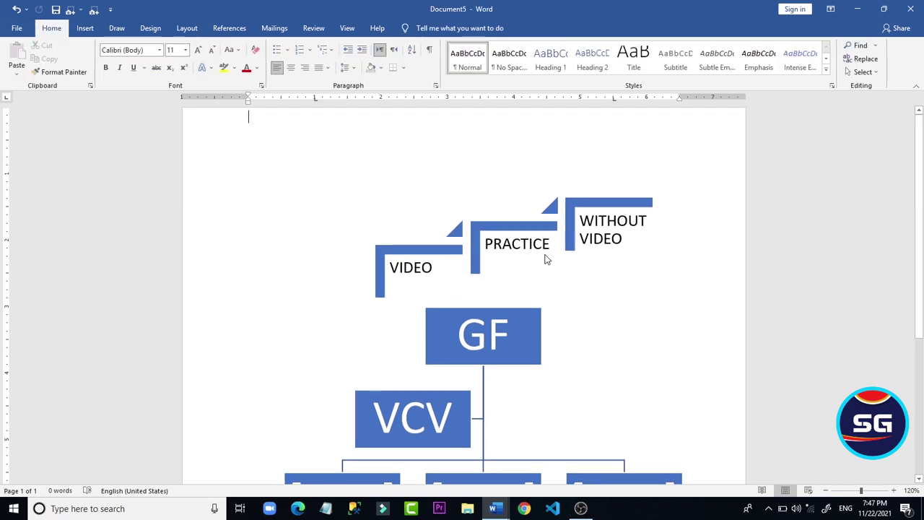
pyautogui.click(515, 306)
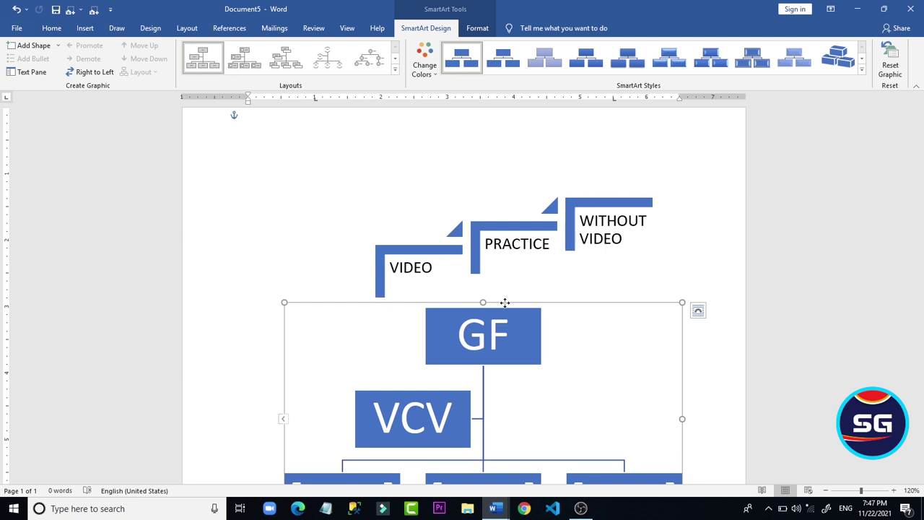
pyautogui.press('Delete')
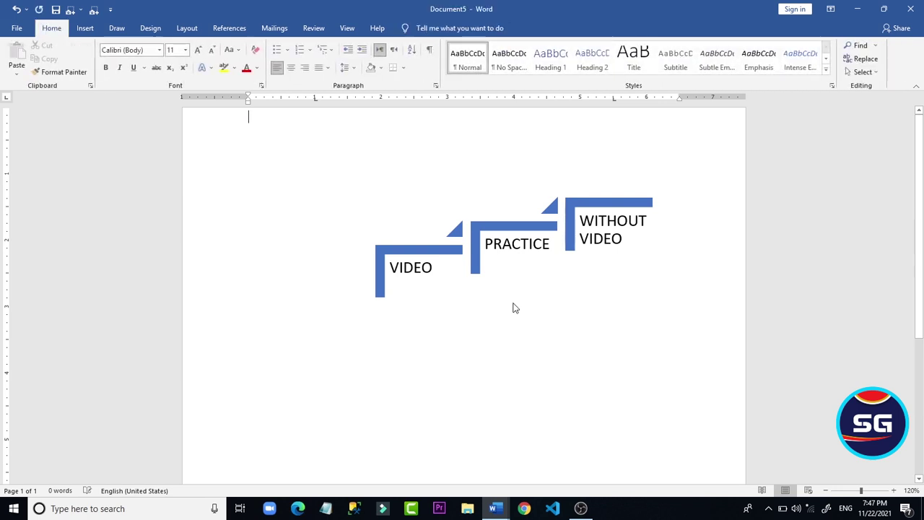
# Step: Insert a Radial Cluster SmartArt graphic into the document with the step graphic
pyautogui.click(81, 28)
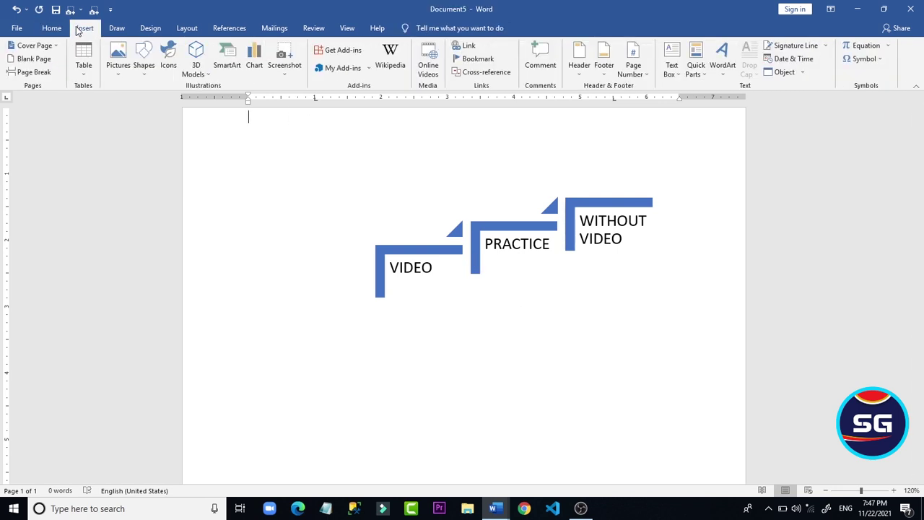
pyautogui.click(234, 66)
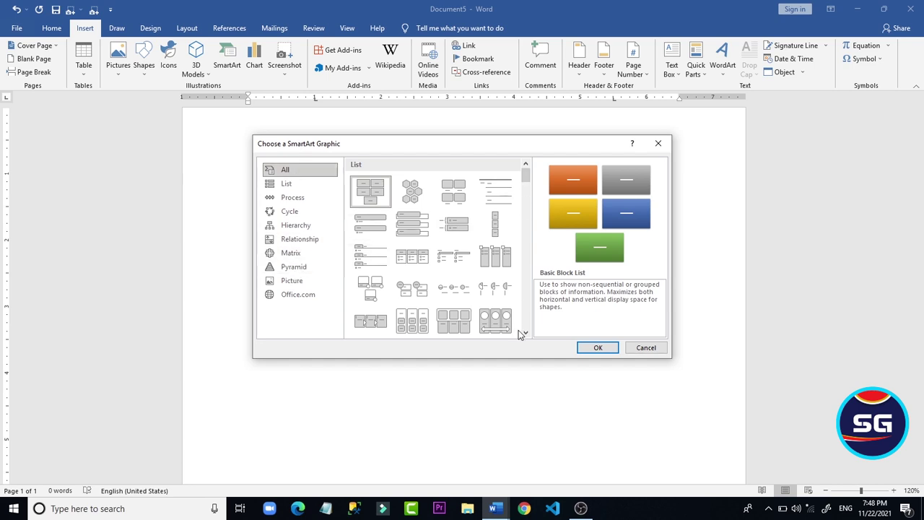
pyautogui.moveTo(530, 330); pyautogui.dragTo(530, 333)
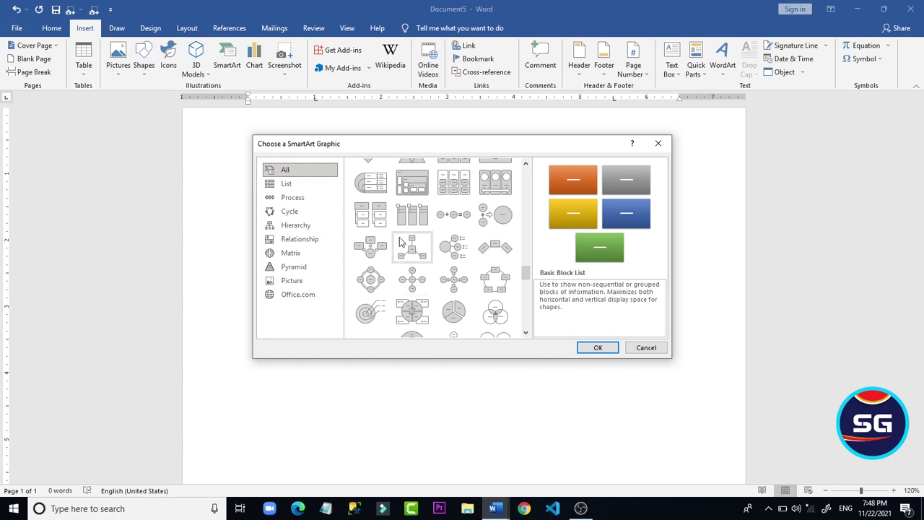
pyautogui.click(416, 251)
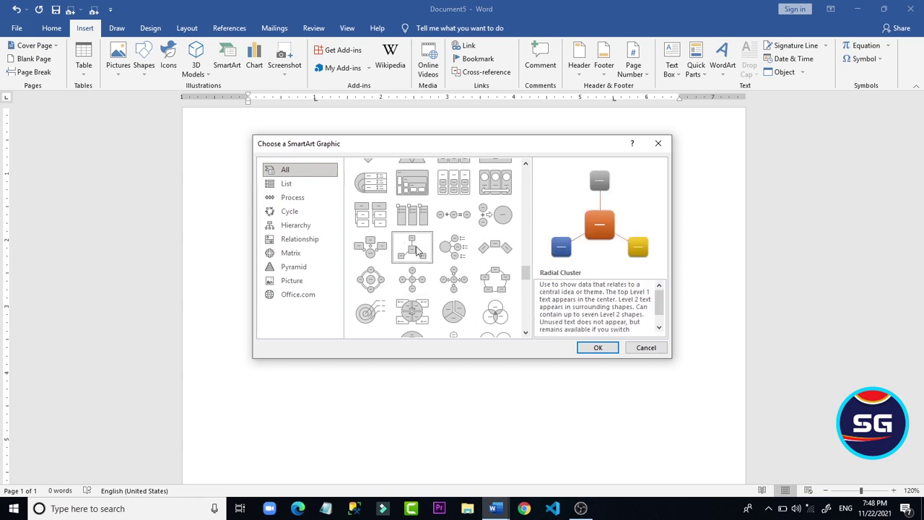
pyautogui.click(604, 350)
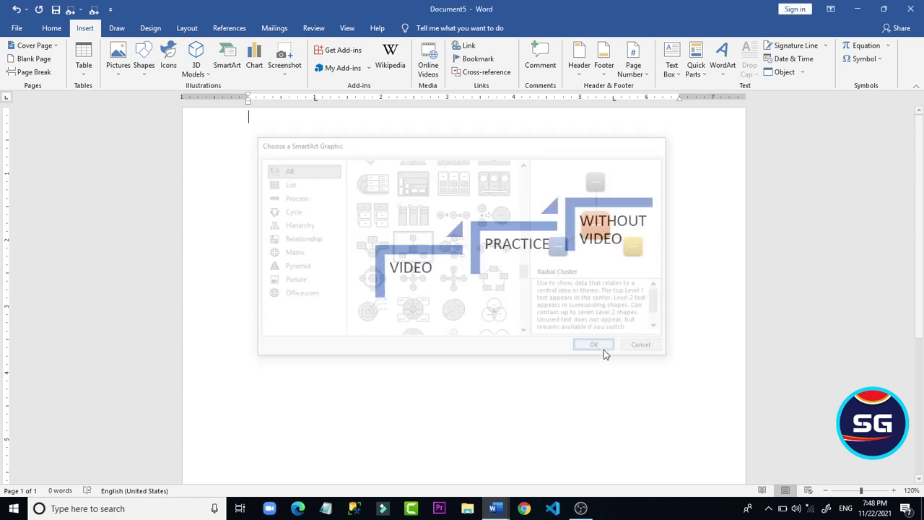
pyautogui.click(663, 226)
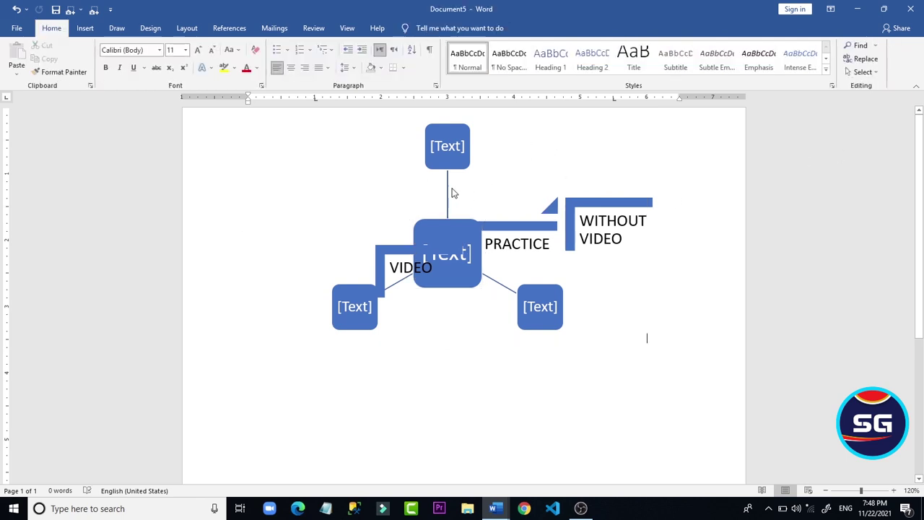
# Step: Set the radial cluster's text wrapping to In Front of Text and move the whole graphic directly below the step graphic
pyautogui.click(431, 185)
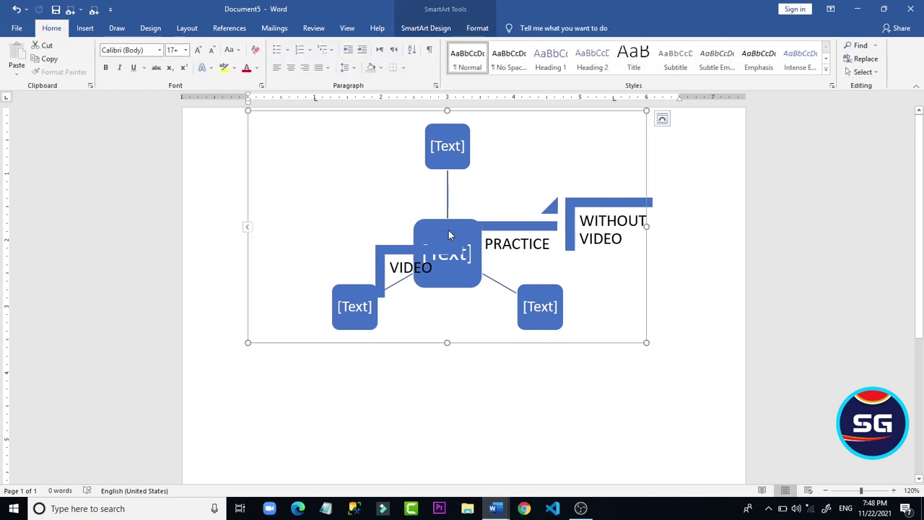
pyautogui.click(661, 117)
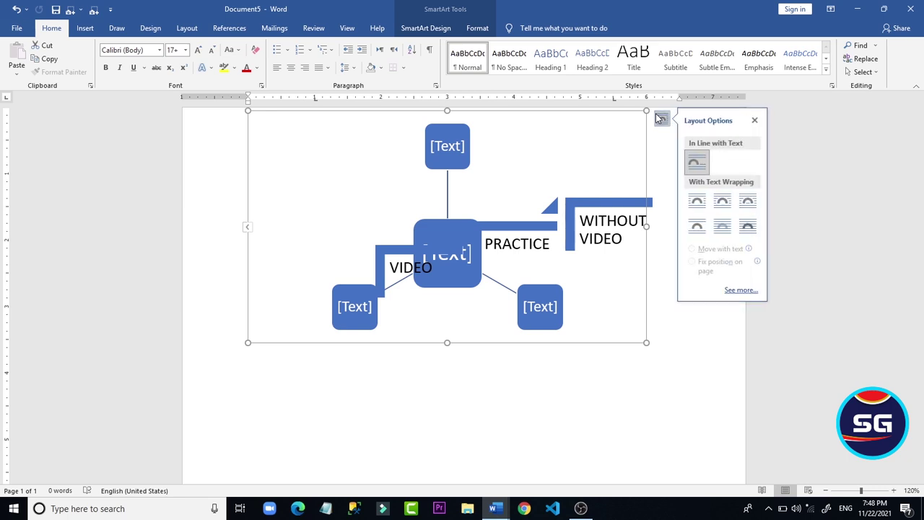
pyautogui.click(748, 227)
pyautogui.moveTo(451, 124); pyautogui.dragTo(474, 354)
pyautogui.hotkey('ctrl', 'z')
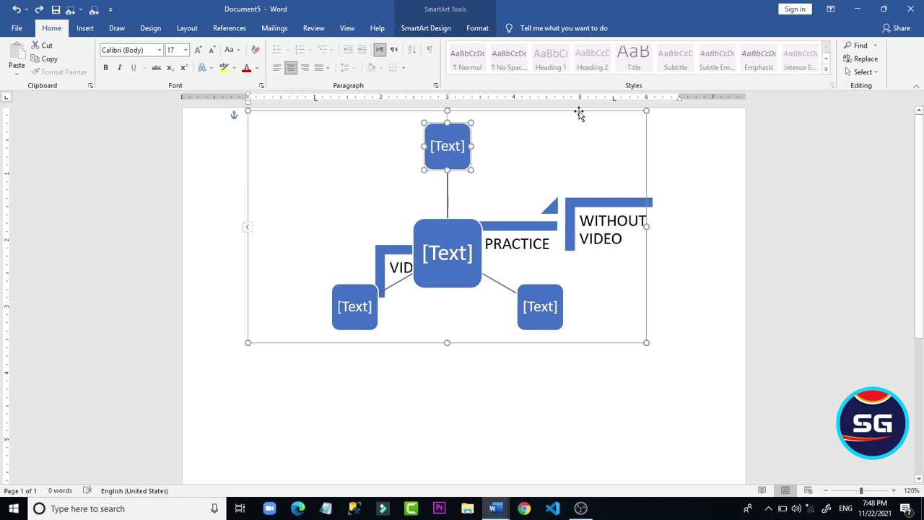
pyautogui.moveTo(577, 114); pyautogui.dragTo(599, 306)
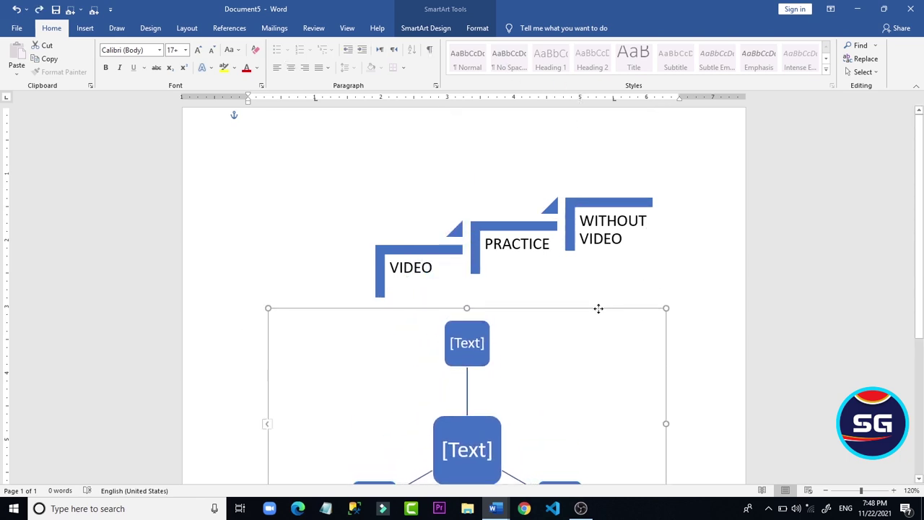
pyautogui.scroll(-5, 599, 313)
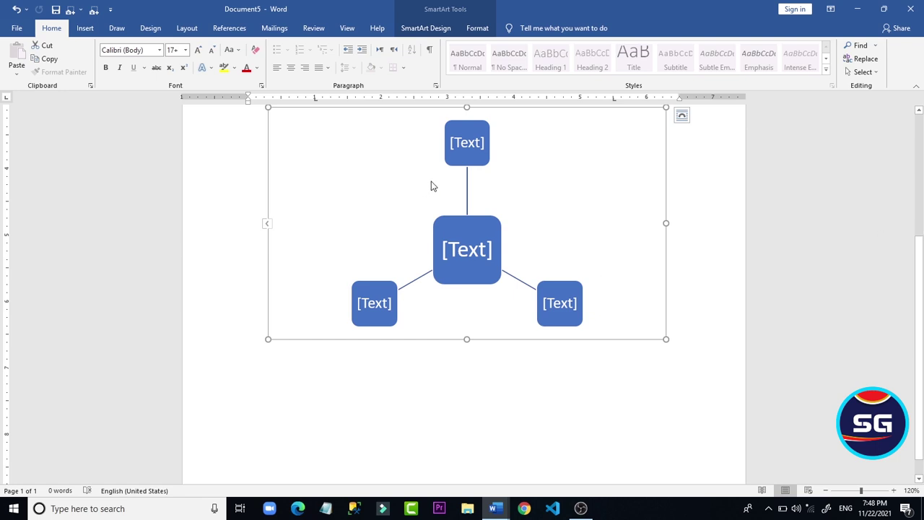
pyautogui.click(470, 157)
pyautogui.click(479, 220)
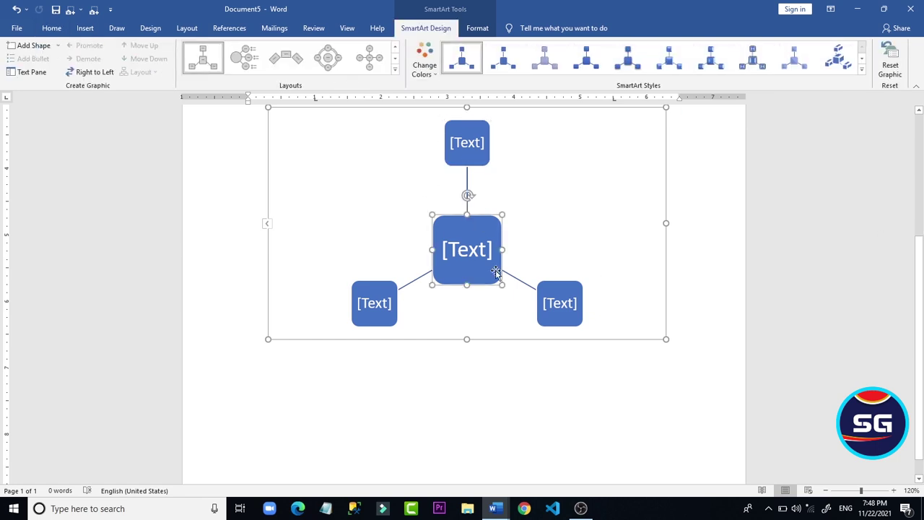
pyautogui.scroll(5, 526, 404)
pyautogui.click(525, 410)
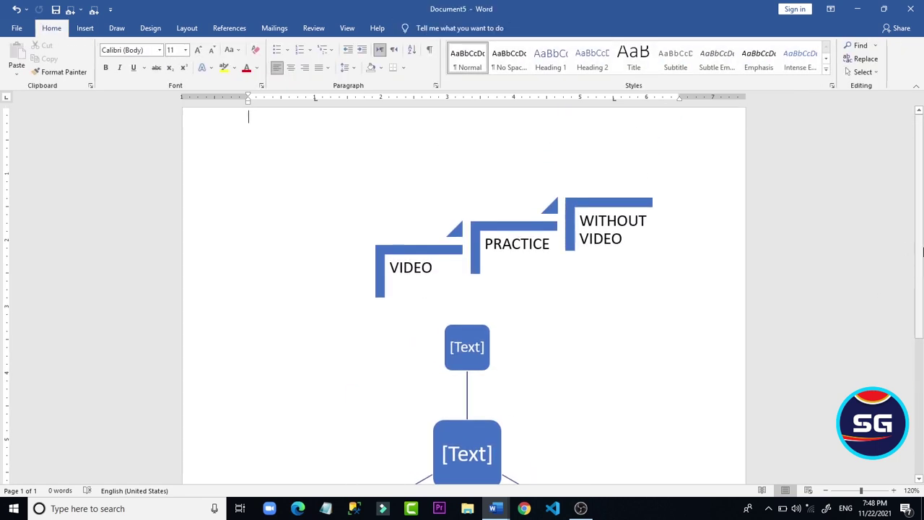
# Step: Enter "COMPANY" in the radial cluster's central box and "S" in the box above it
pyautogui.moveTo(922, 252); pyautogui.dragTo(923, 337)
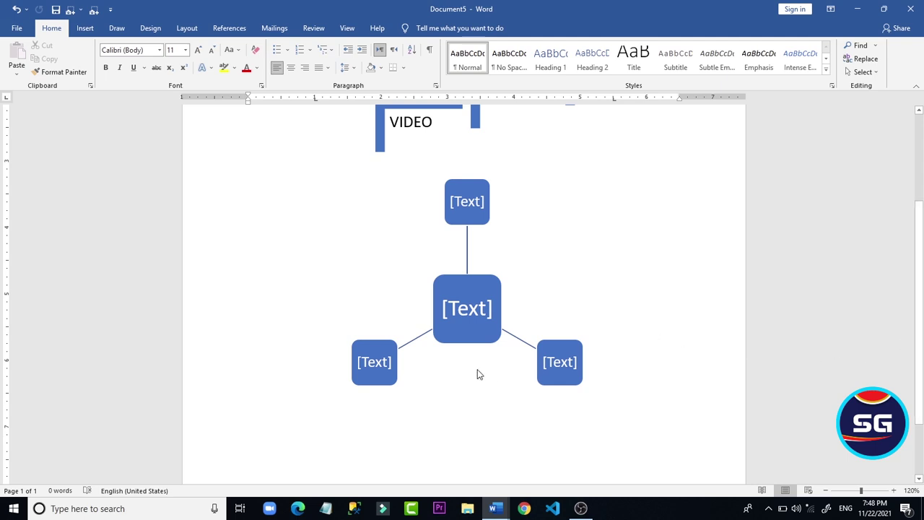
pyautogui.click(479, 309)
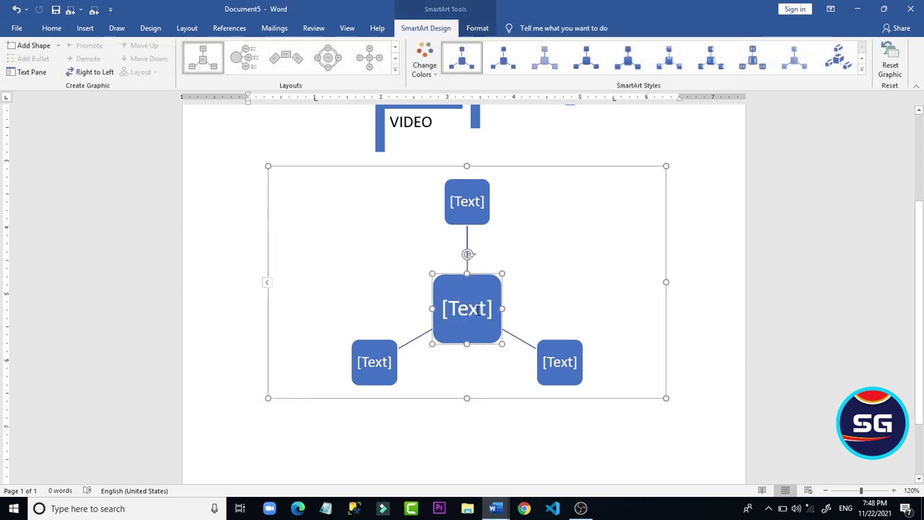
pyautogui.write('X')
pyautogui.press('BackSpace')
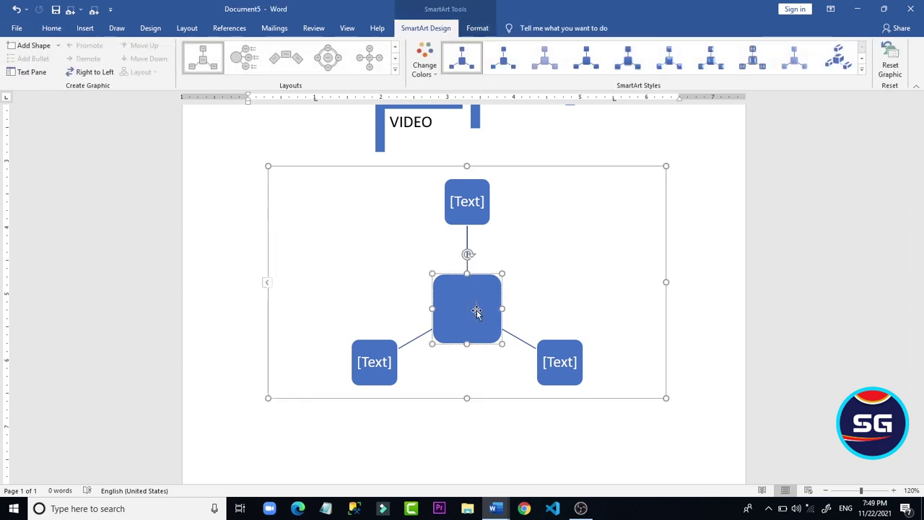
pyautogui.write('COMP')
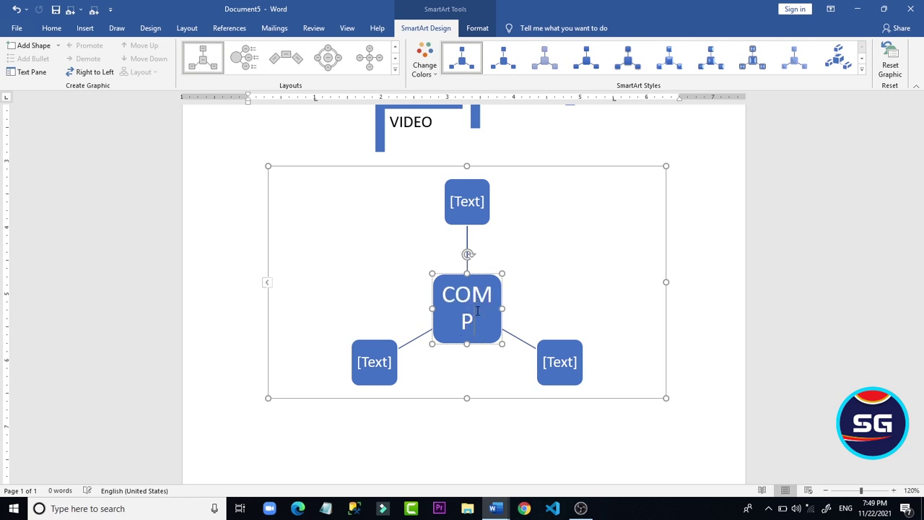
pyautogui.write('ANY')
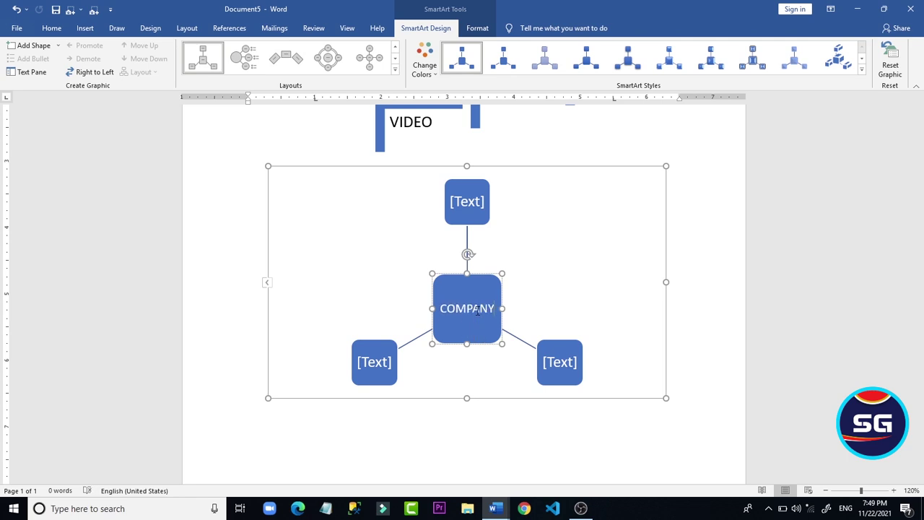
pyautogui.click(468, 215)
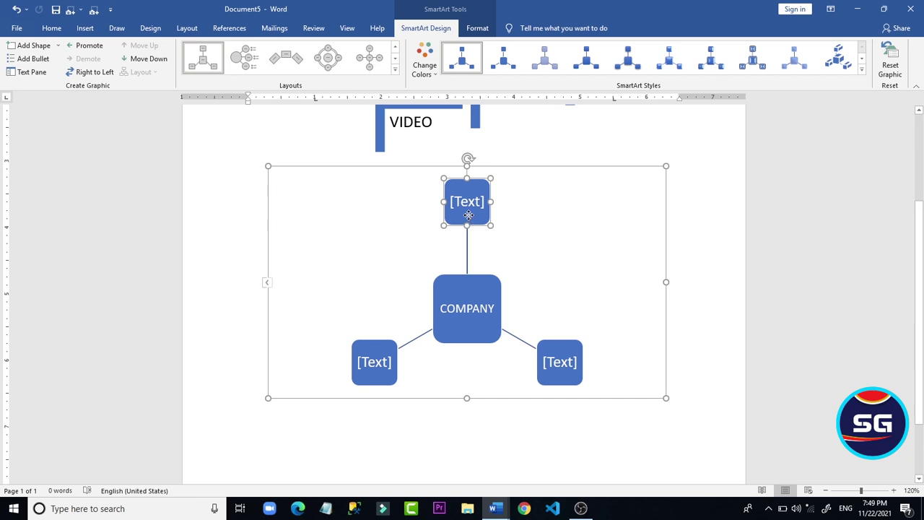
pyautogui.click(468, 206)
pyautogui.write('S')
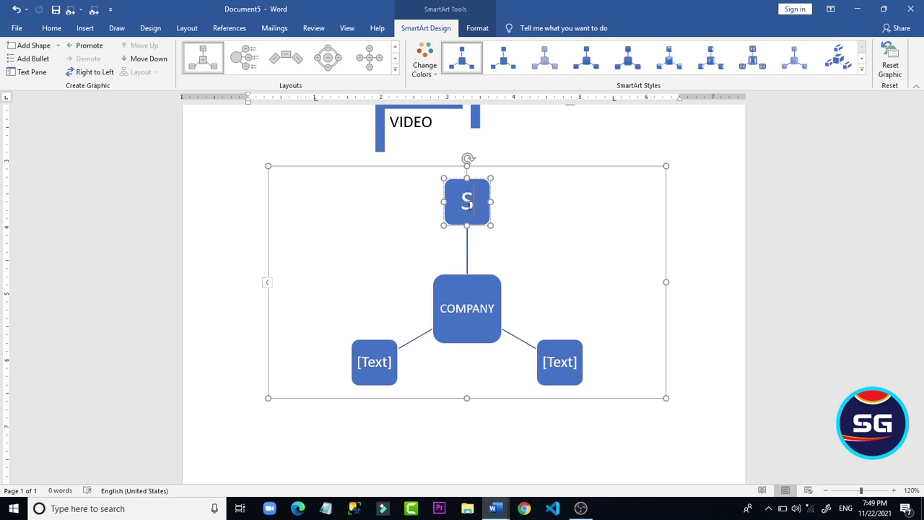
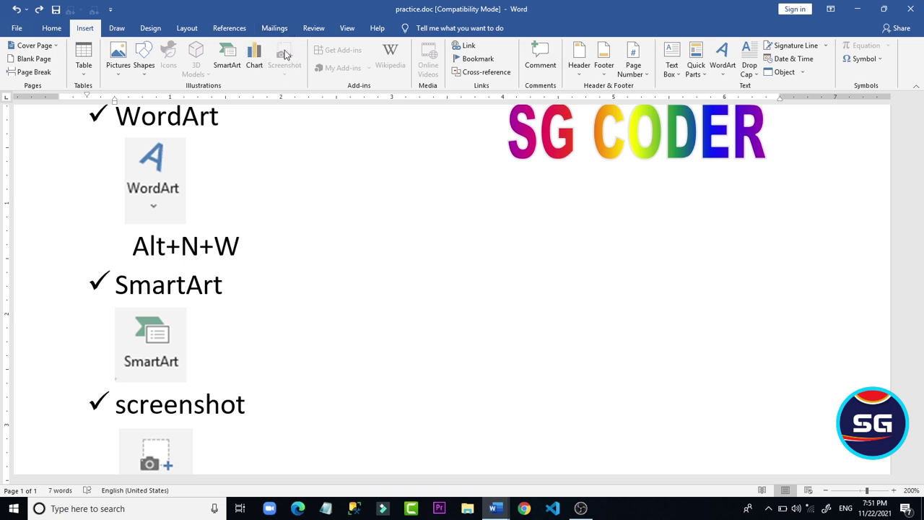
# Step: Create a new blank document and compare its save file type with that of practice.doc, without saving either file
pyautogui.press('F12')
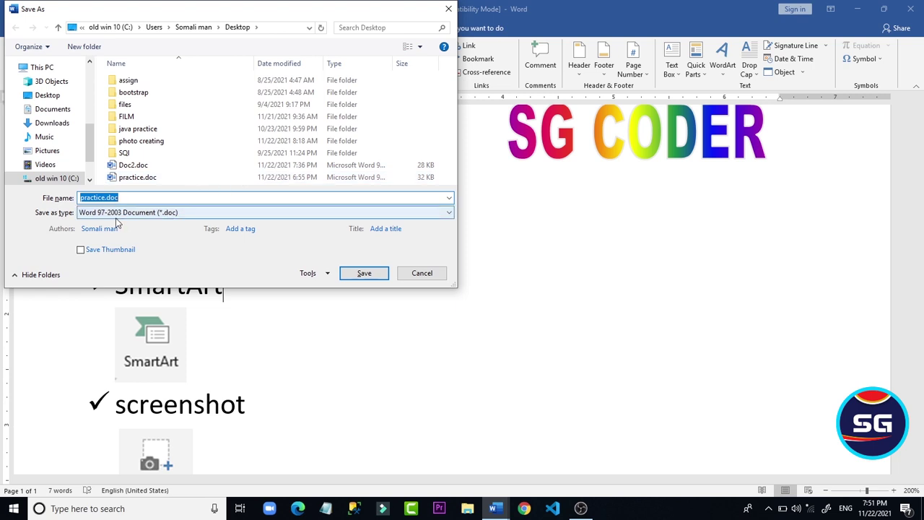
pyautogui.click(431, 275)
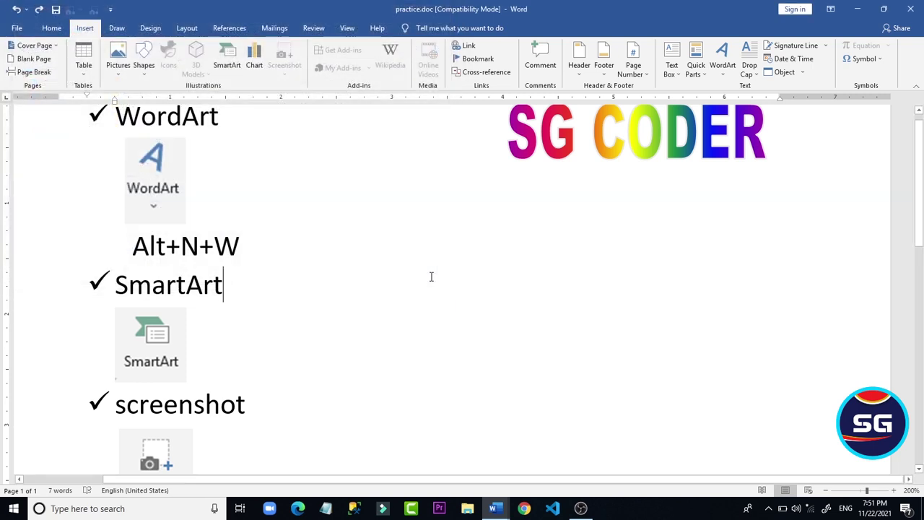
pyautogui.hotkey('ctrl', 'n')
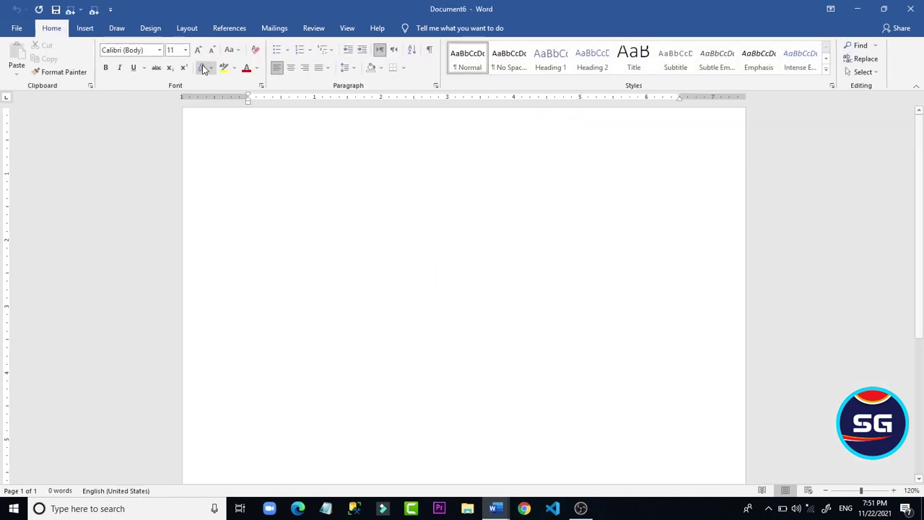
pyautogui.press('F12')
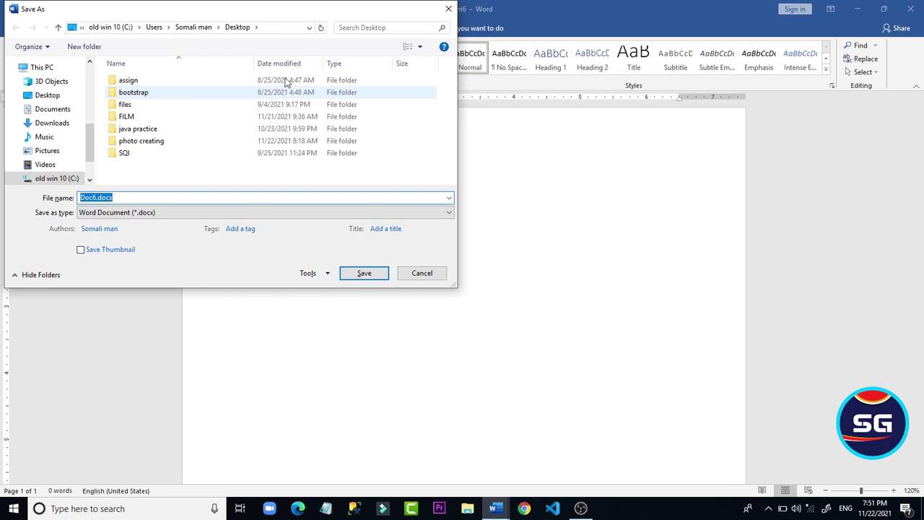
pyautogui.click(449, 9)
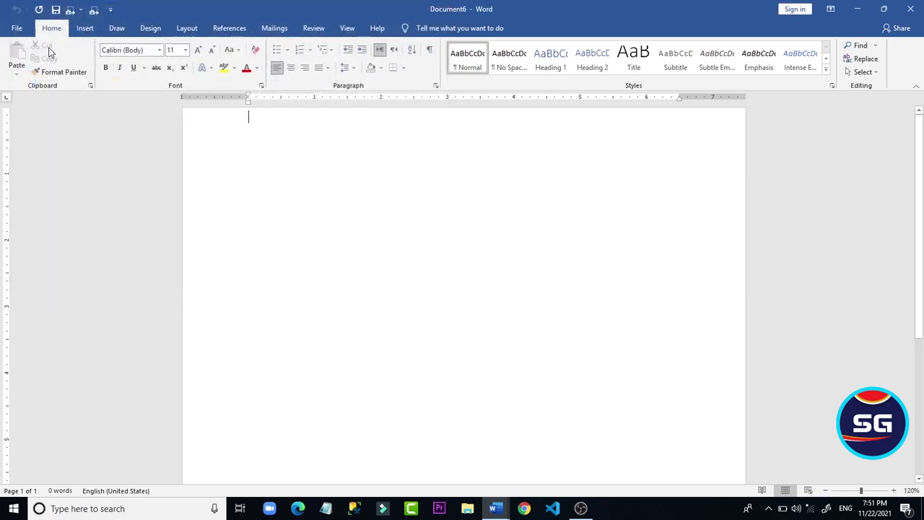
# Step: Bring Doc2.doc to the front as the capture source and return to the new blank document
pyautogui.click(84, 28)
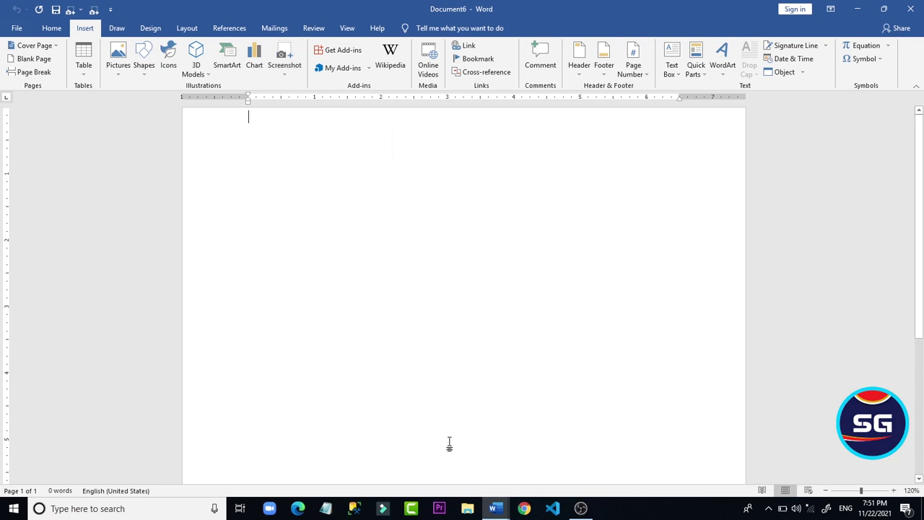
pyautogui.moveTo(495, 507)
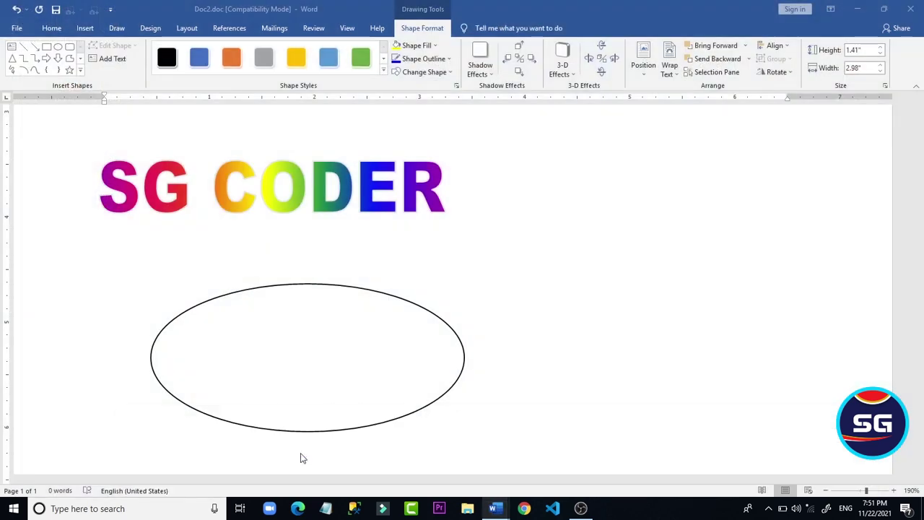
pyautogui.click(299, 456)
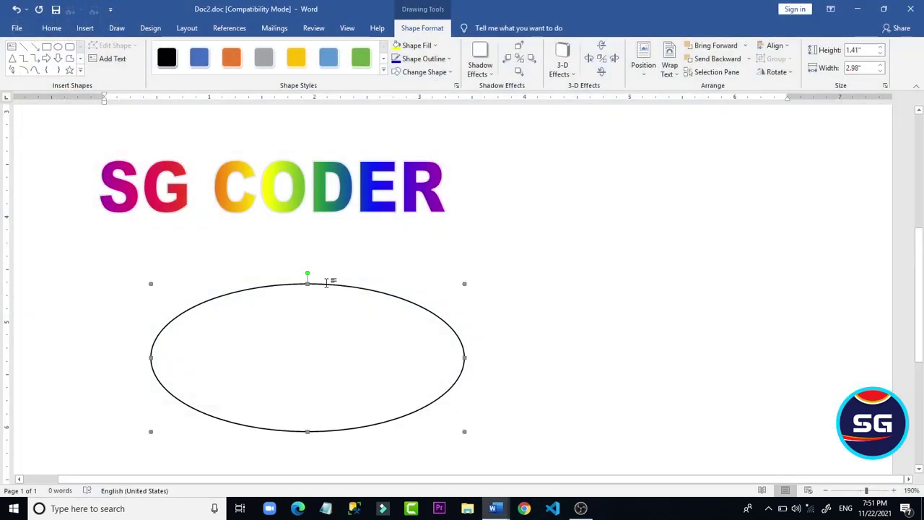
pyautogui.click(504, 509)
pyautogui.click(801, 469)
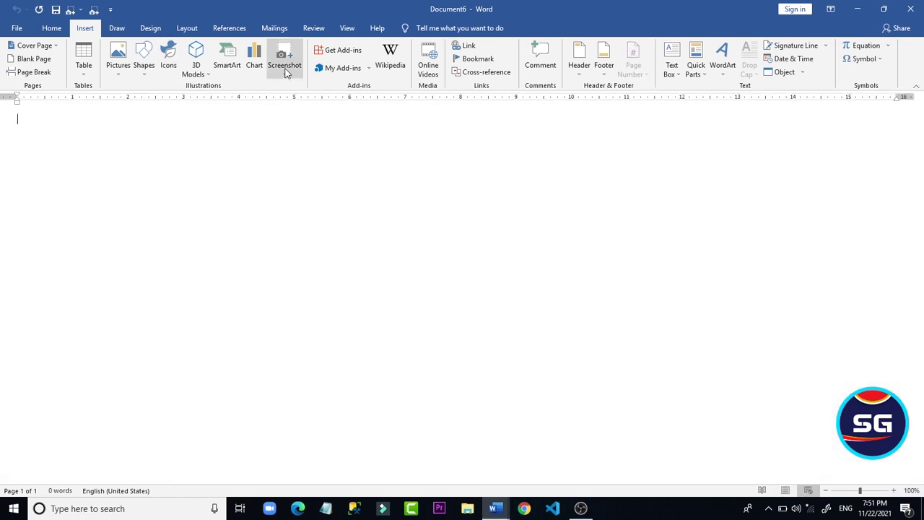
# Step: Insert a screen clipping of Doc2.doc that covers part of its ribbon down to the tops of the "SG CODER" letters
pyautogui.click(284, 61)
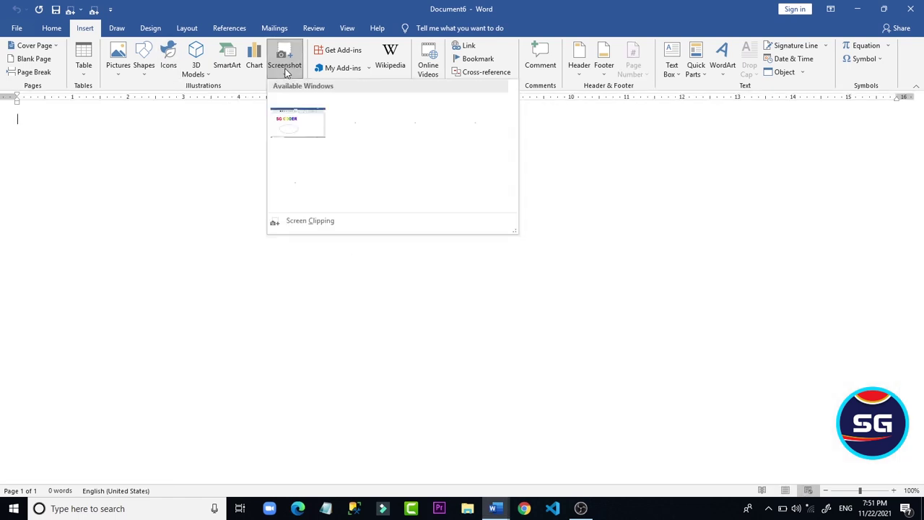
pyautogui.click(310, 221)
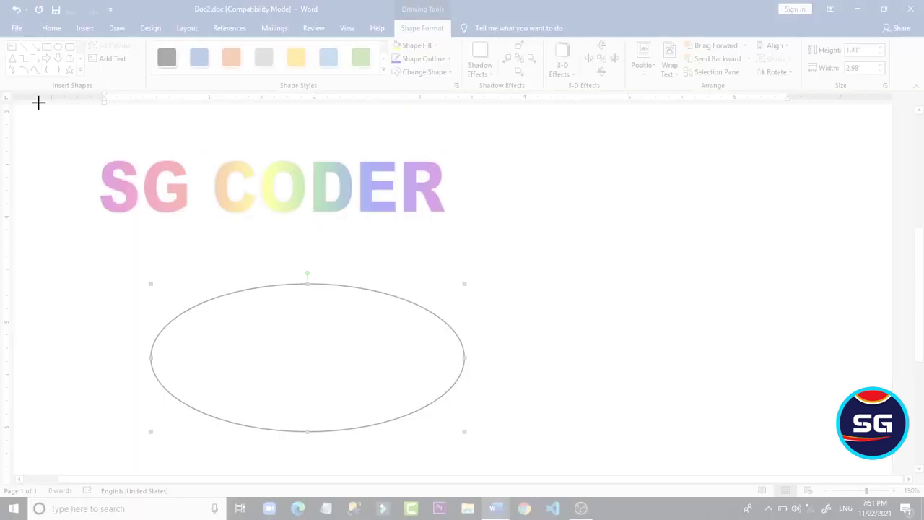
pyautogui.moveTo(35, 166); pyautogui.dragTo(399, 13)
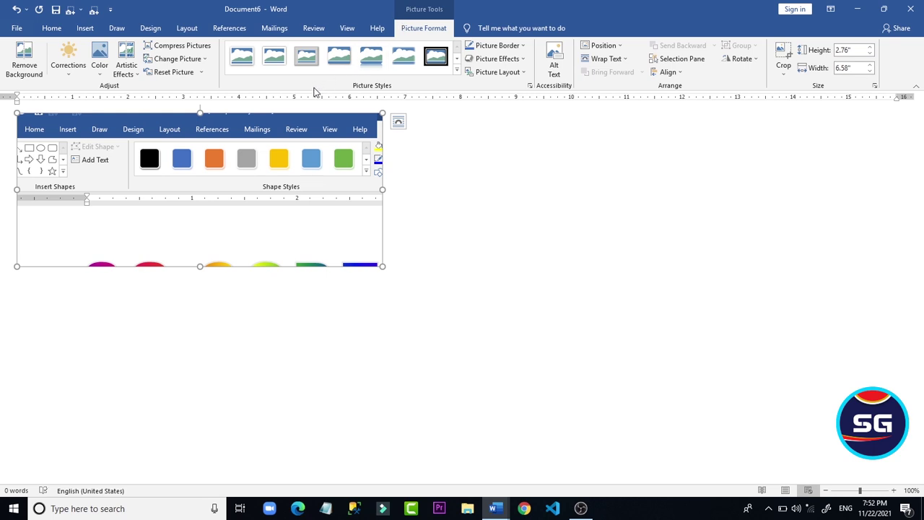
# Step: Delete the inserted screen clipping from the blank document
pyautogui.click(450, 207)
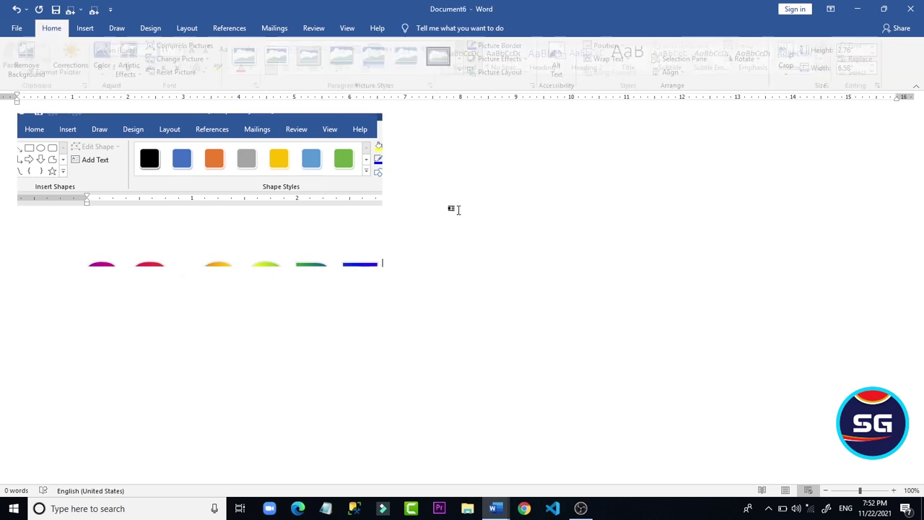
pyautogui.click(249, 169)
pyautogui.press('Delete')
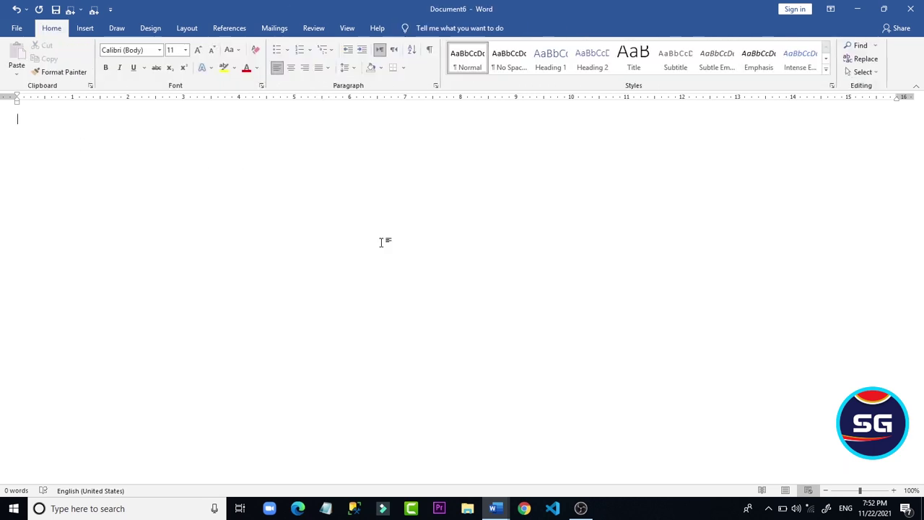
# Step: Bring practice.doc to the front as the capture source and create a new blank document
pyautogui.click(497, 509)
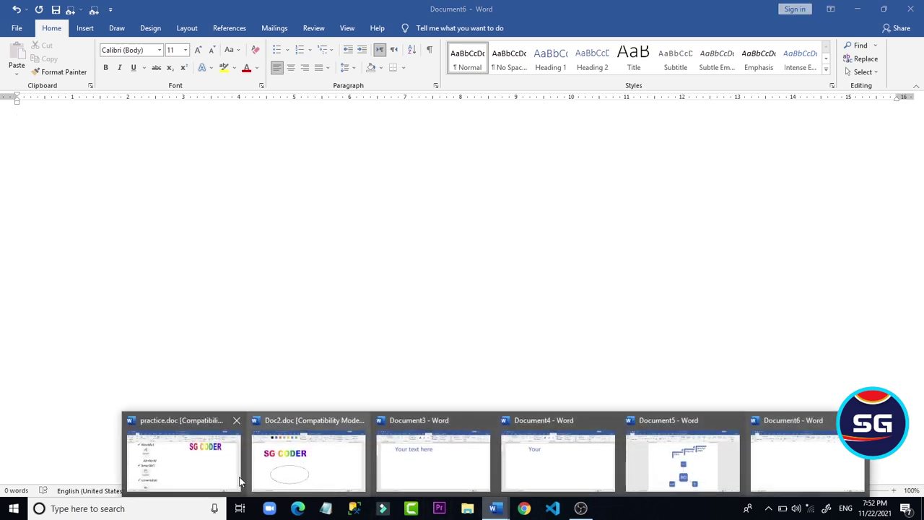
pyautogui.click(168, 462)
pyautogui.click(165, 172)
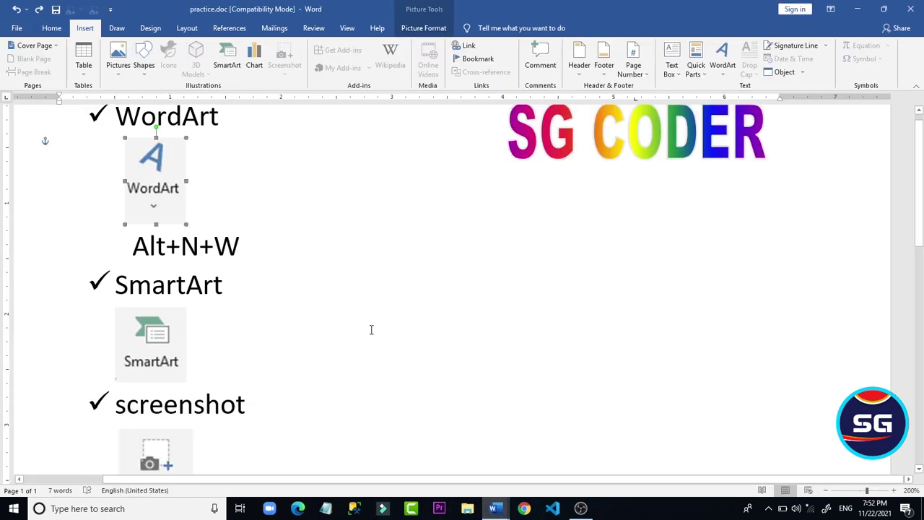
pyautogui.hotkey('ctrl', 'n')
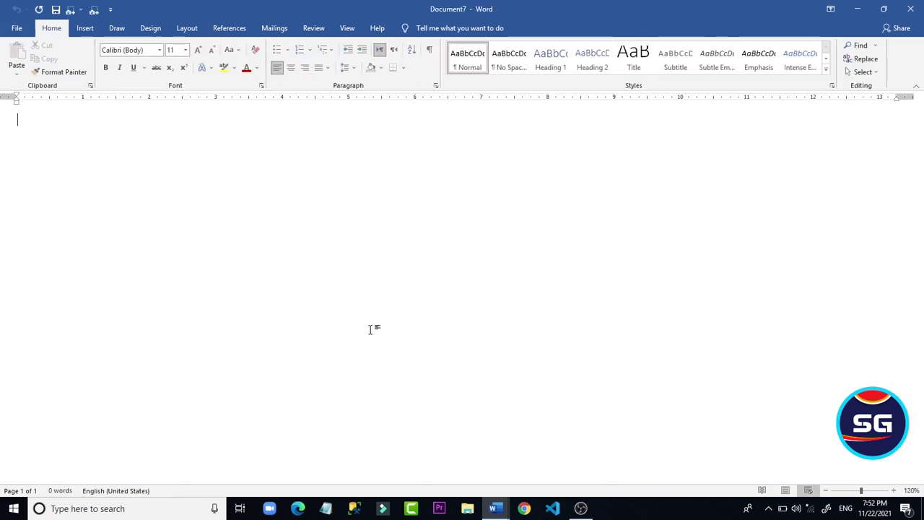
# Step: Insert a screen clipping of the Quick Parts command from practice.doc's ribbon into the blank document
pyautogui.click(85, 29)
pyautogui.click(288, 62)
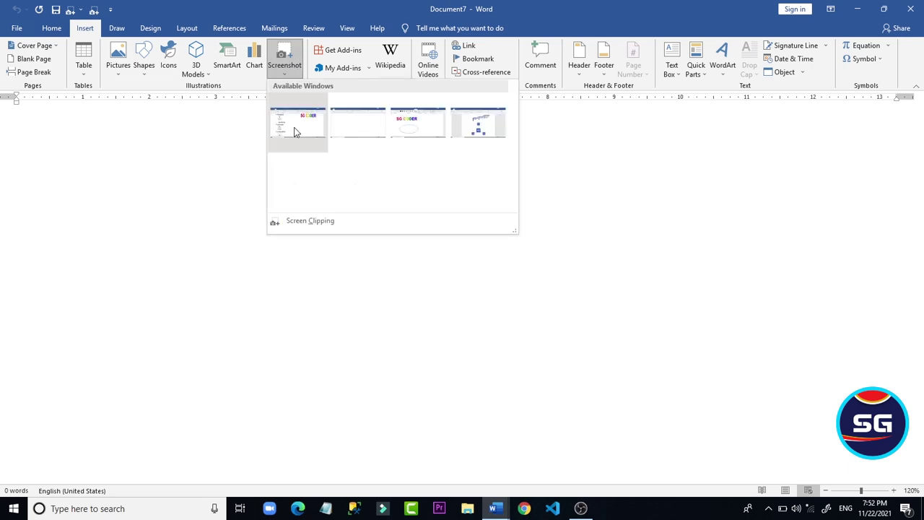
pyautogui.click(333, 223)
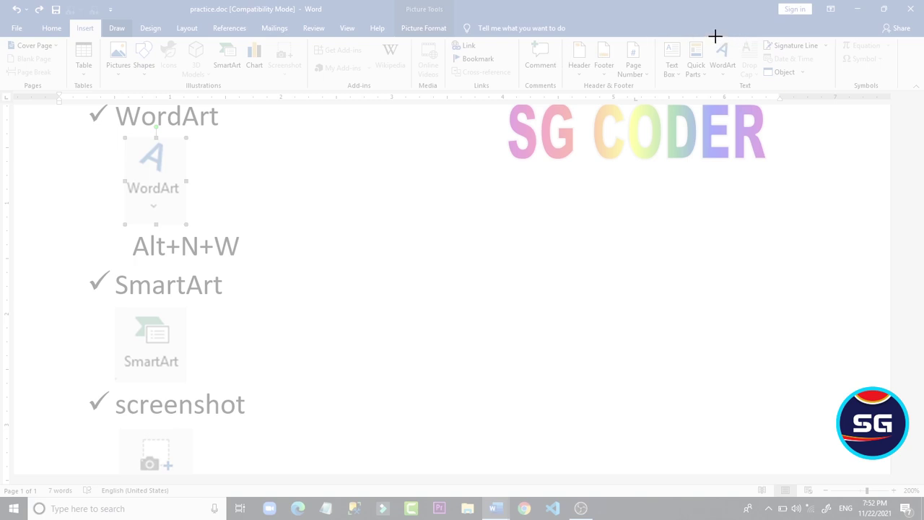
pyautogui.moveTo(714, 36); pyautogui.dragTo(682, 84)
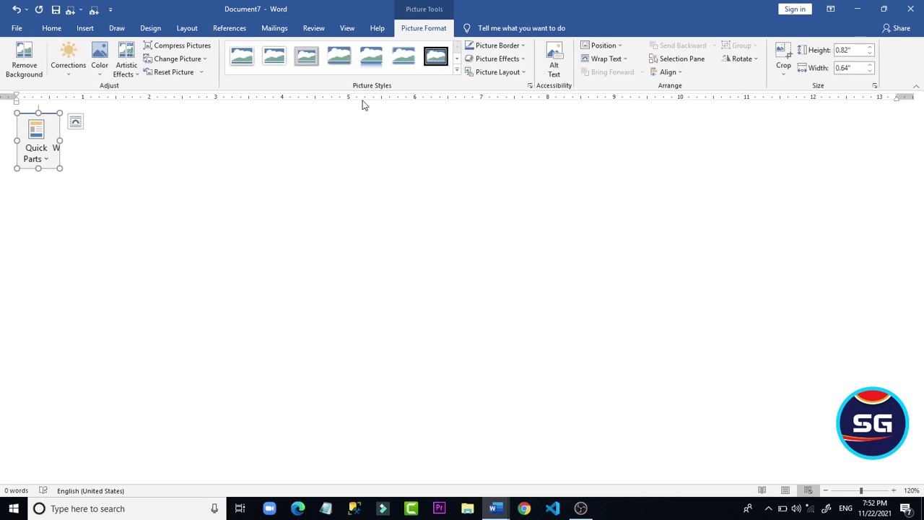
# Step: Delete the Quick Parts clipping and close the new document without saving it
pyautogui.click(128, 135)
pyautogui.click(32, 126)
pyautogui.press('Delete')
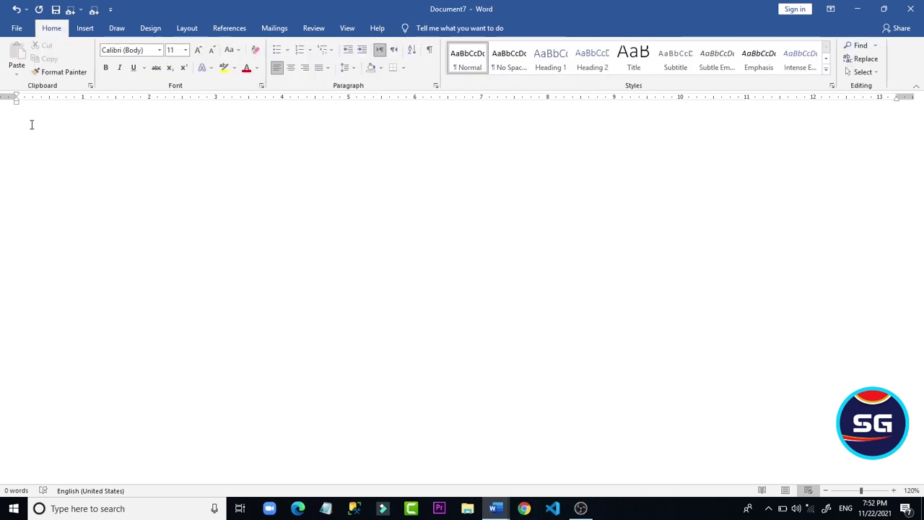
pyautogui.click(910, 9)
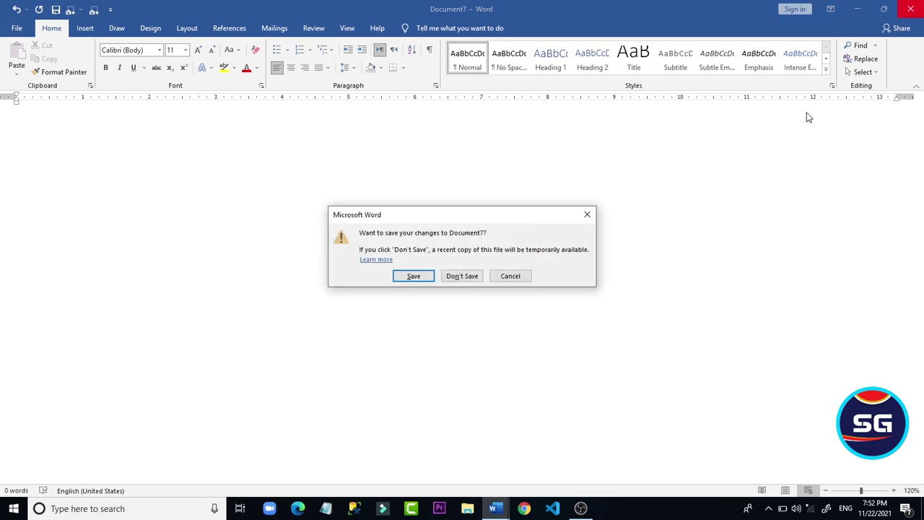
pyautogui.click(455, 281)
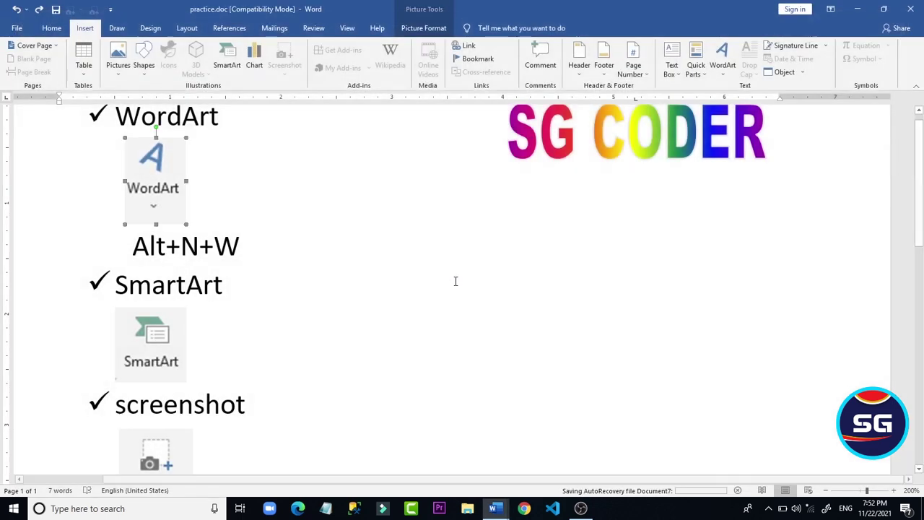
# Step: Place the text cursor after "SmartArt" in practice.doc and open the Snipping Tool
pyautogui.click(392, 303)
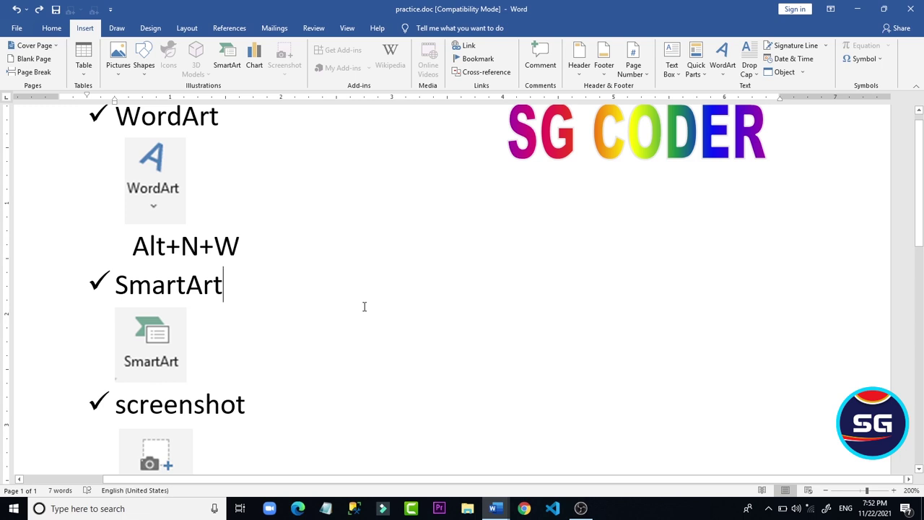
pyautogui.press('super')
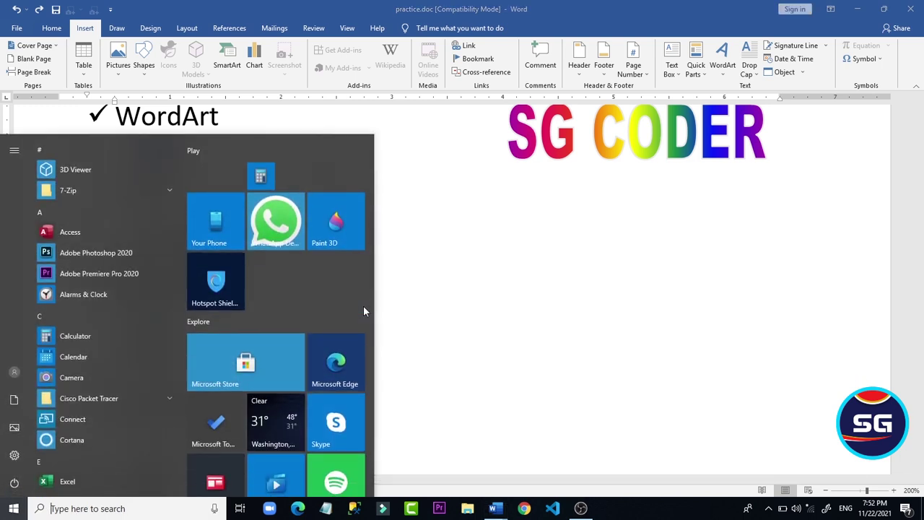
pyautogui.write('SN')
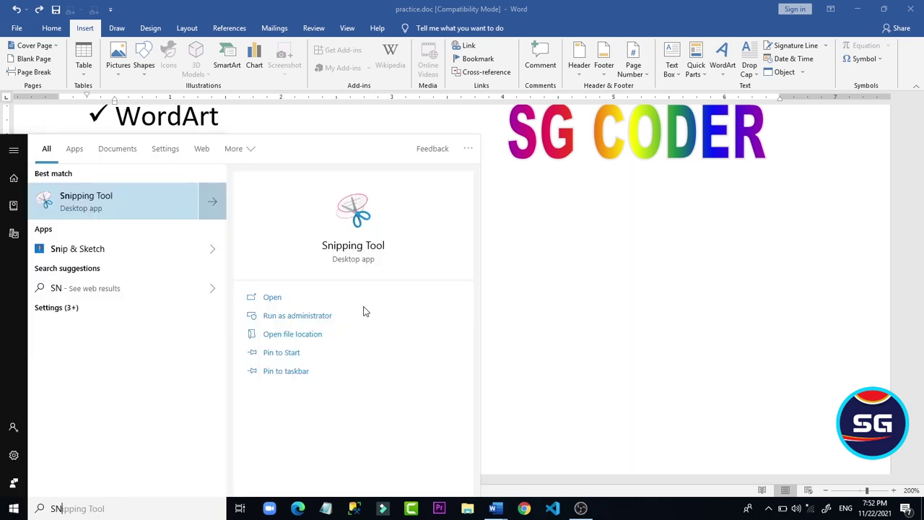
pyautogui.write('I')
pyautogui.click(153, 213)
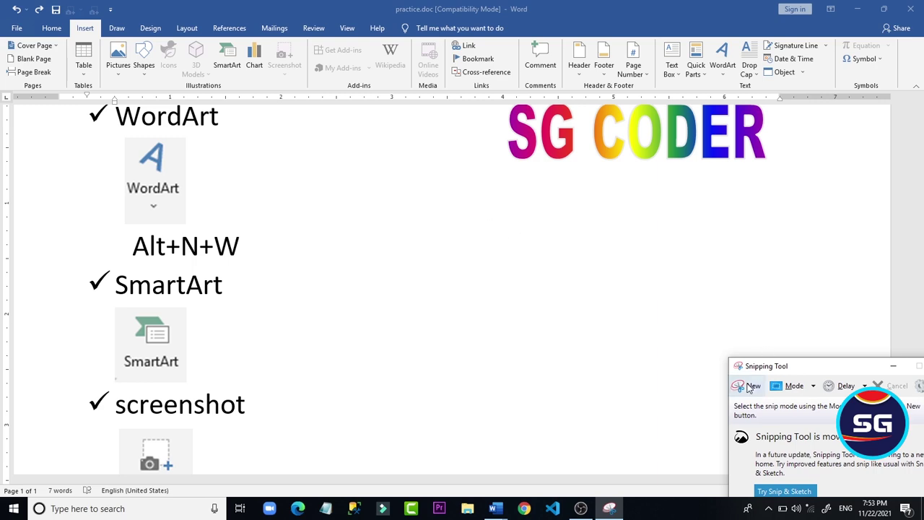
# Step: Minimize all the open Word windows to reveal the desktop, keeping the Snipping Tool open
pyautogui.click(857, 9)
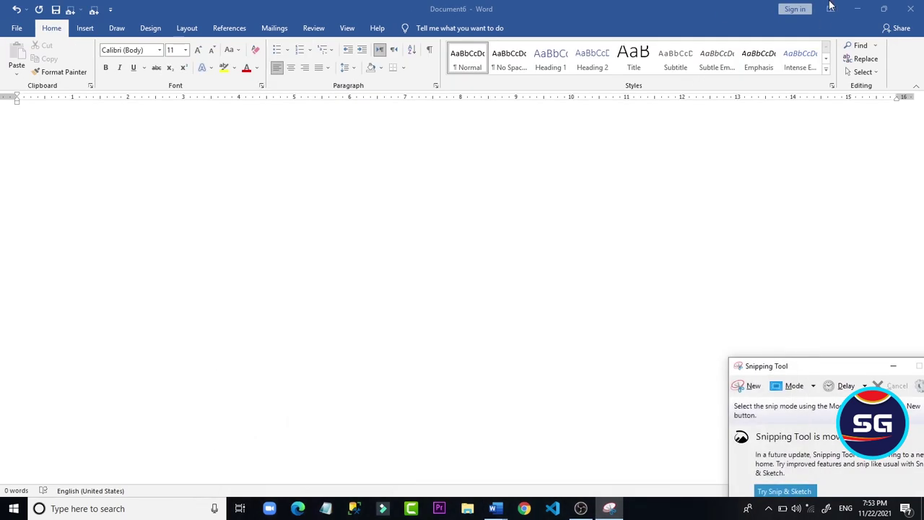
pyautogui.click(857, 8)
pyautogui.click(859, 7)
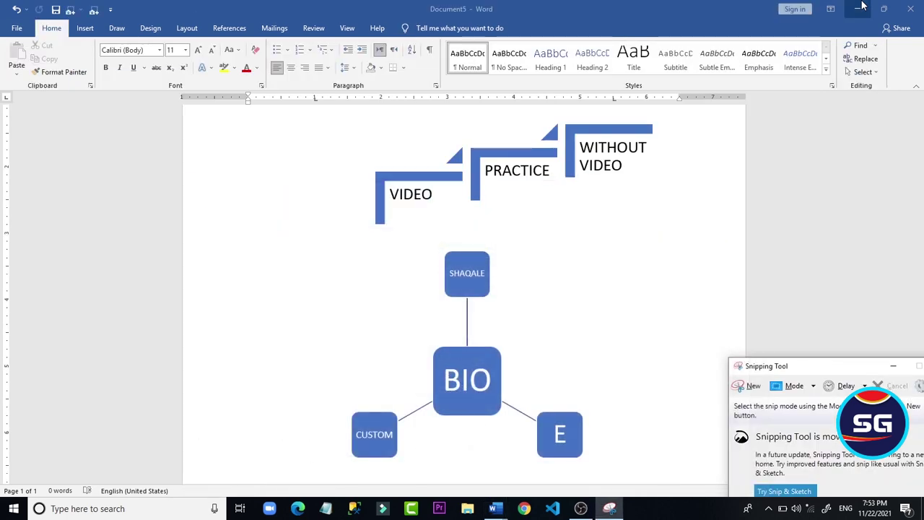
pyautogui.click(861, 7)
pyautogui.click(862, 7)
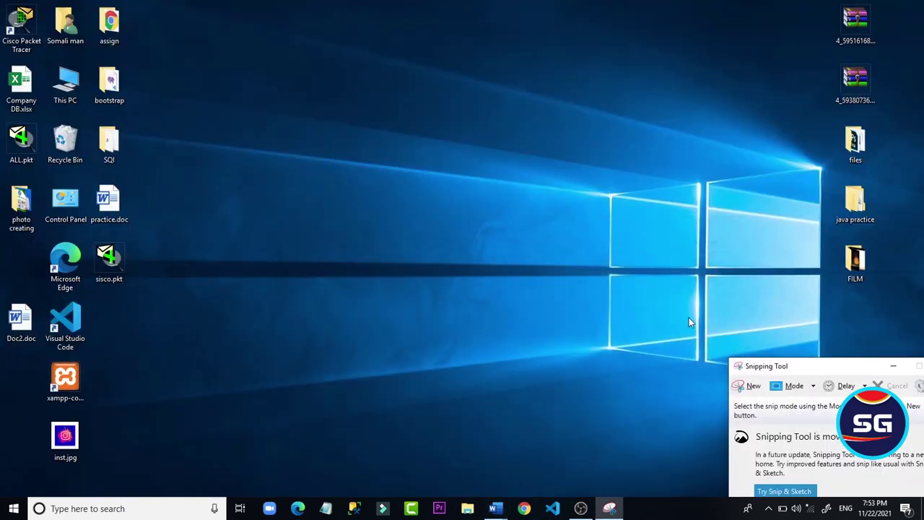
pyautogui.click(79, 89)
pyautogui.click(223, 108)
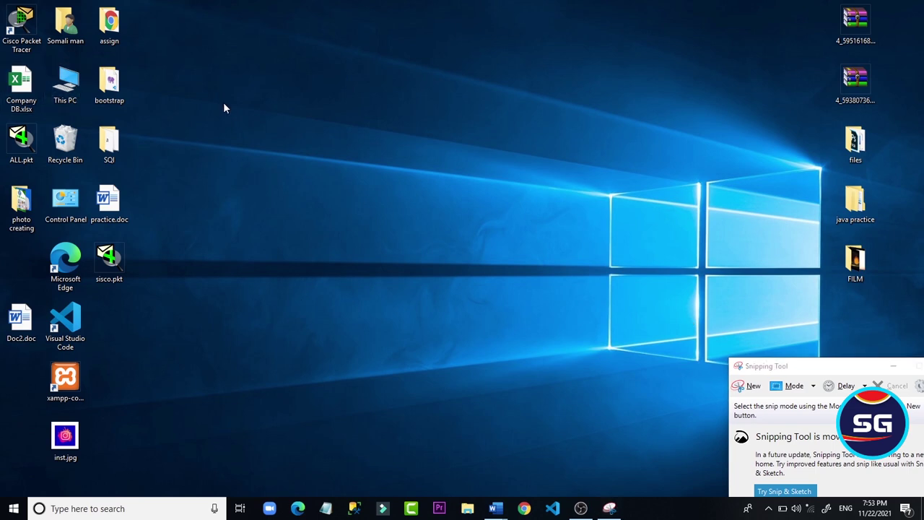
pyautogui.click(748, 385)
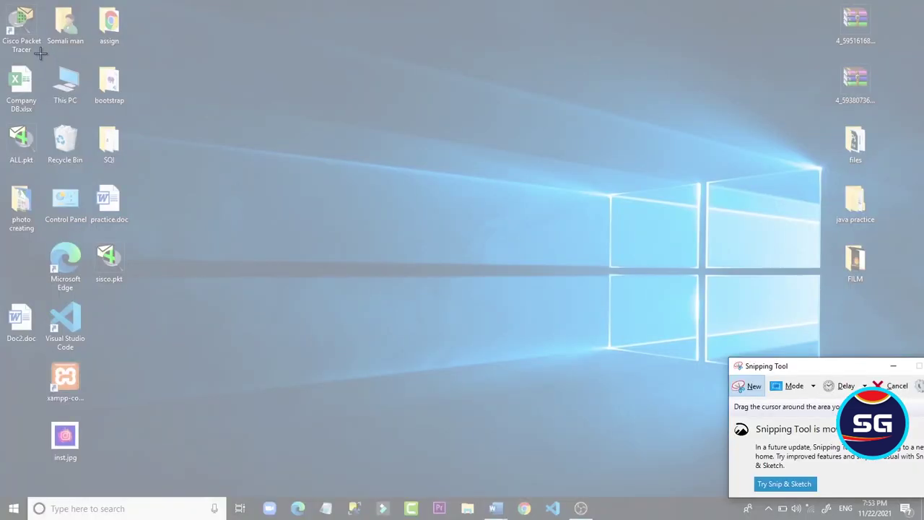
pyautogui.moveTo(41, 54); pyautogui.dragTo(90, 113)
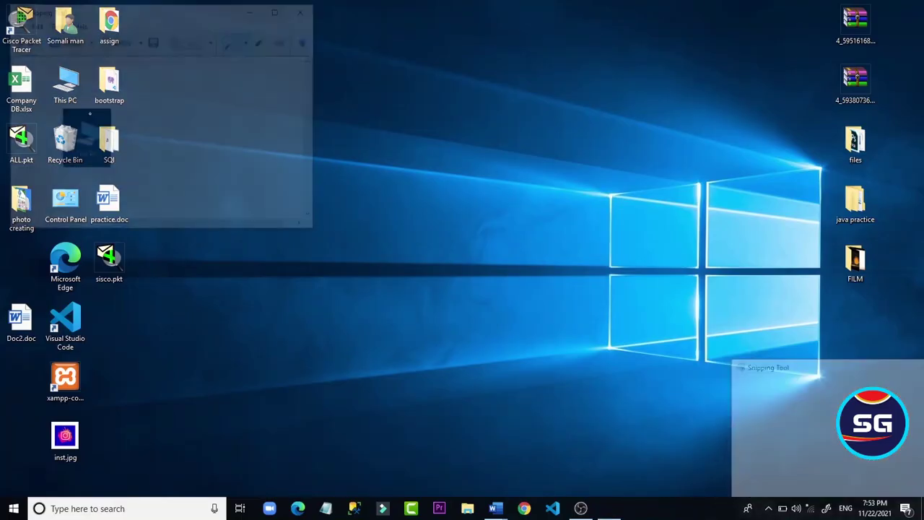
pyautogui.click(16, 42)
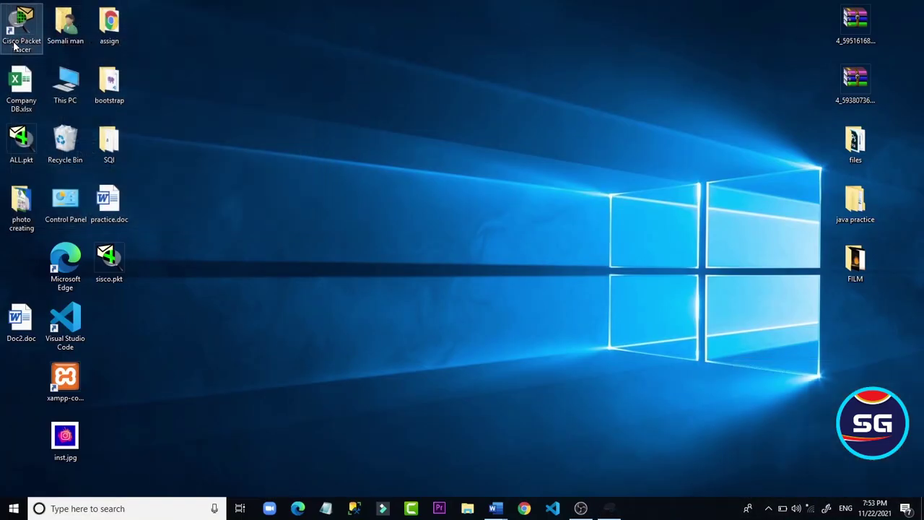
# Step: Capture a new rectangular snip of the This PC desktop icon with its label and copy it
pyautogui.click(755, 388)
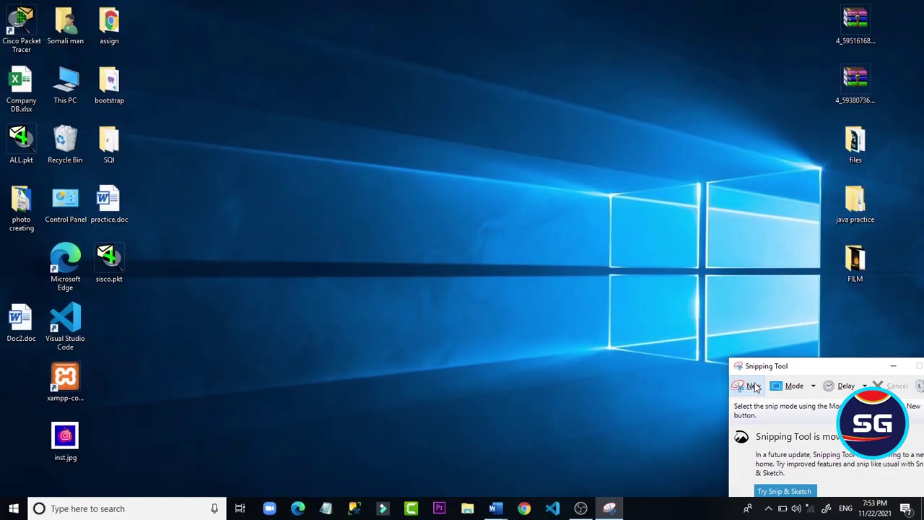
pyautogui.click(754, 388)
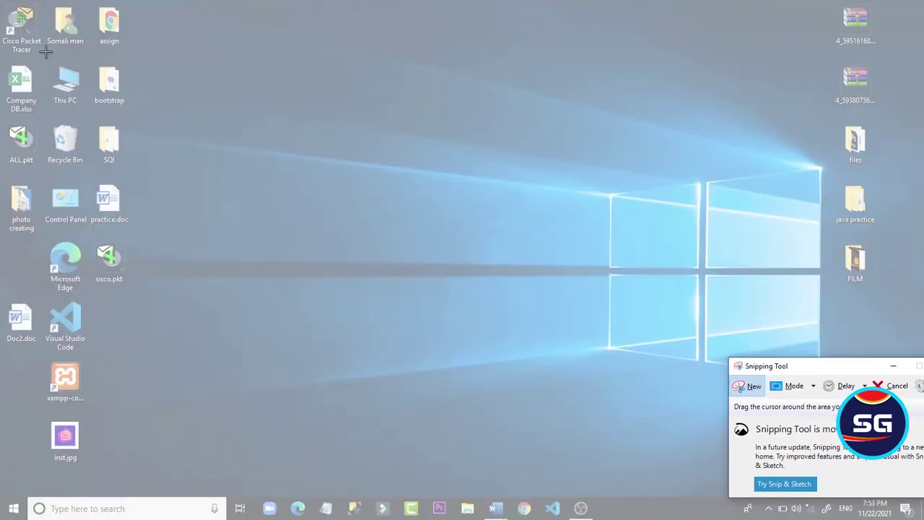
pyautogui.moveTo(42, 60); pyautogui.dragTo(88, 116)
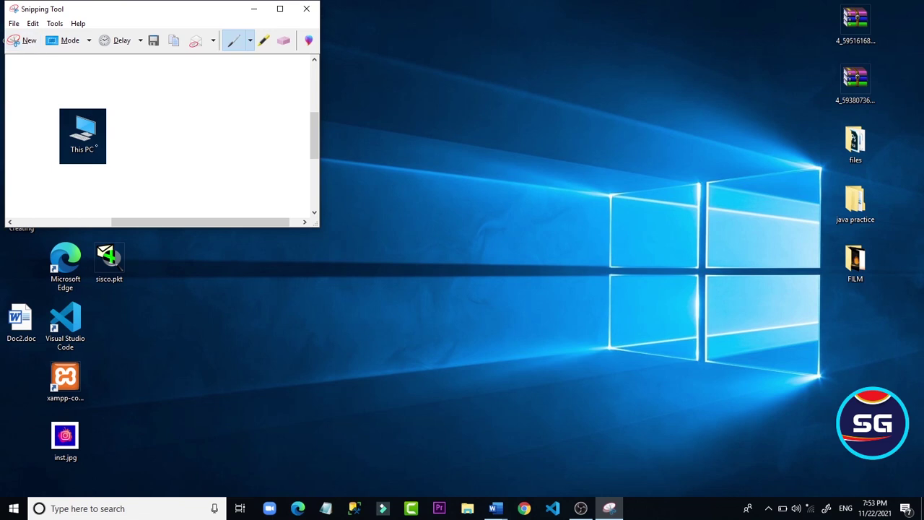
pyautogui.rightClick(96, 146)
pyautogui.click(137, 167)
# Step: Save the snip to the Desktop as Capture.JPG in JPEG format
pyautogui.click(14, 22)
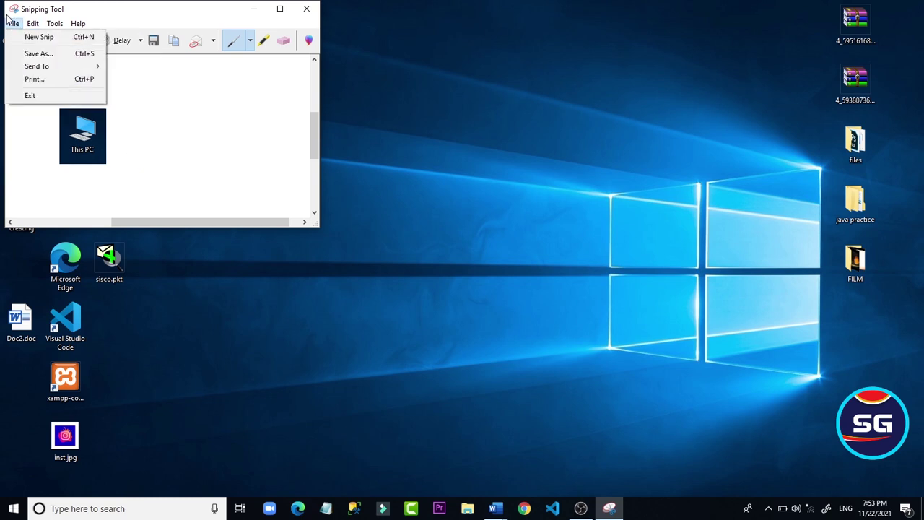
pyautogui.click(29, 53)
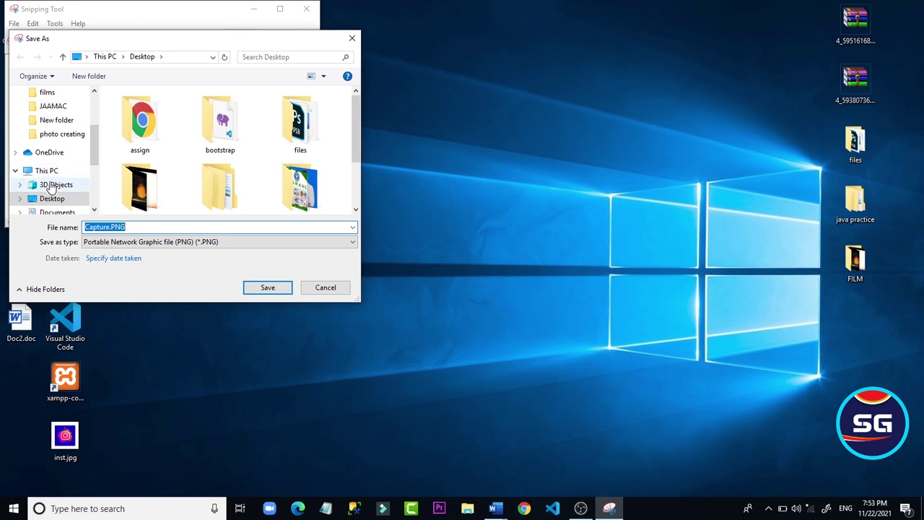
pyautogui.click(54, 201)
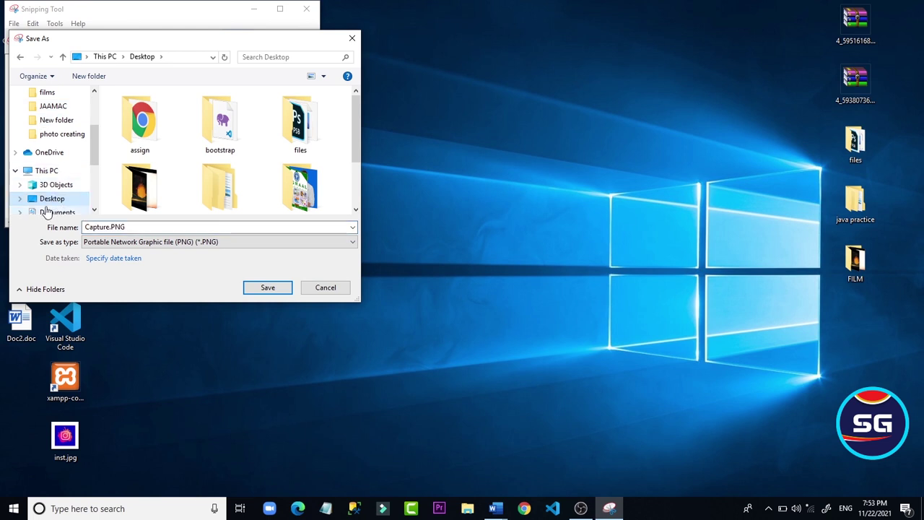
pyautogui.click(121, 244)
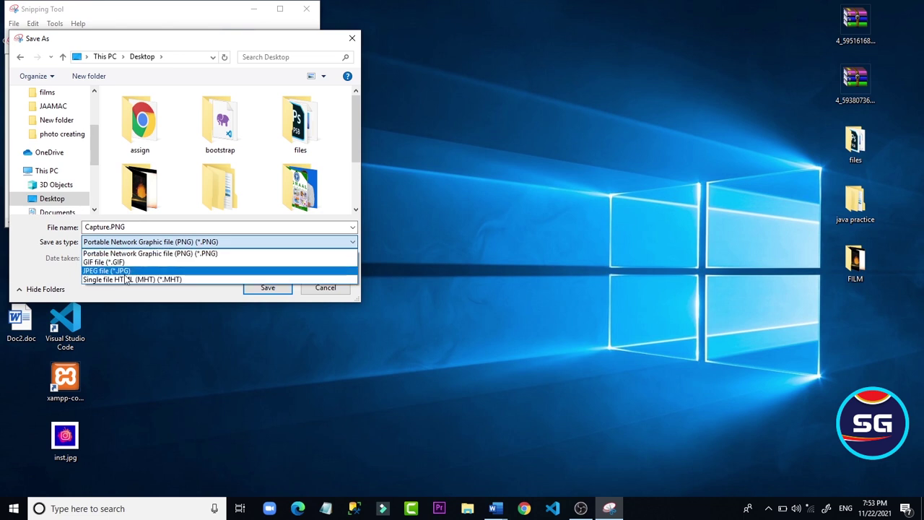
pyautogui.click(125, 275)
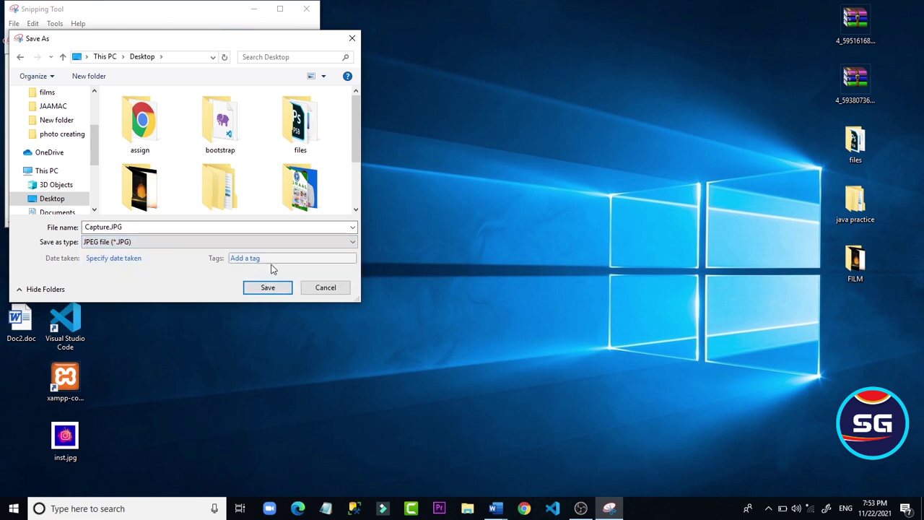
pyautogui.click(268, 288)
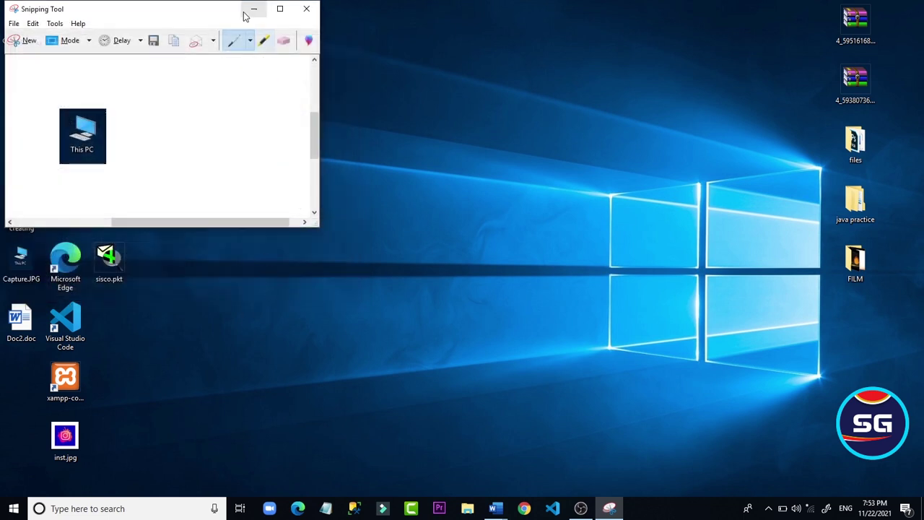
# Step: Minimize the Snipping Tool, view the saved Capture.JPG from the desktop in Photos, and close it
pyautogui.click(244, 10)
pyautogui.doubleClick(28, 268)
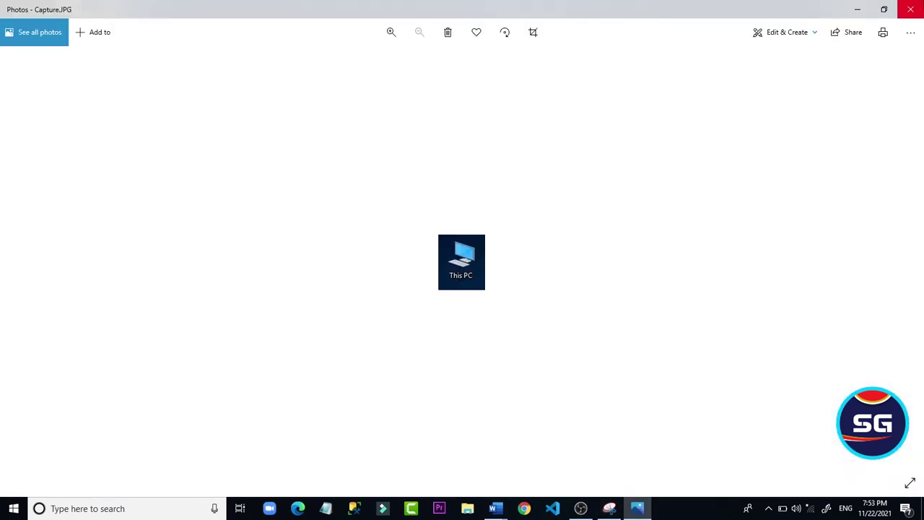
pyautogui.click(910, 9)
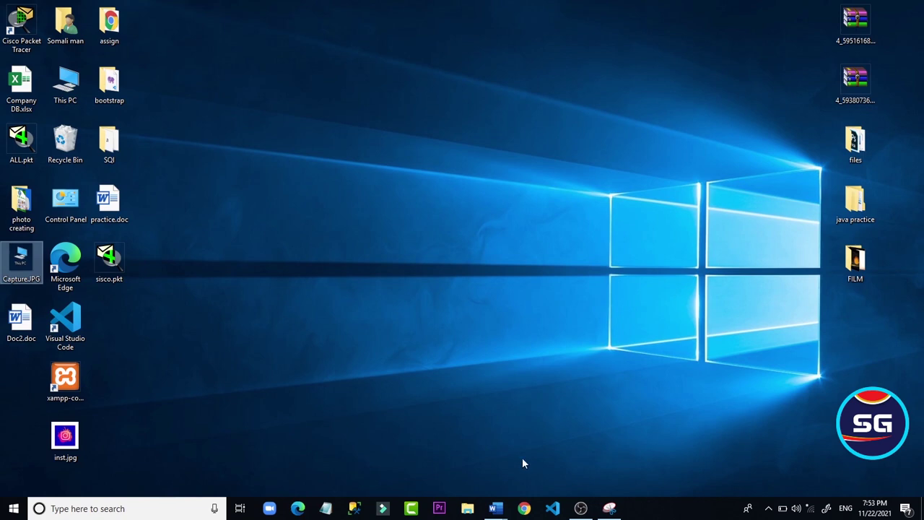
# Step: Switch back to practice.doc in Word, paste the This PC snip after "SmartArt" and select the picture
pyautogui.moveTo(494, 507)
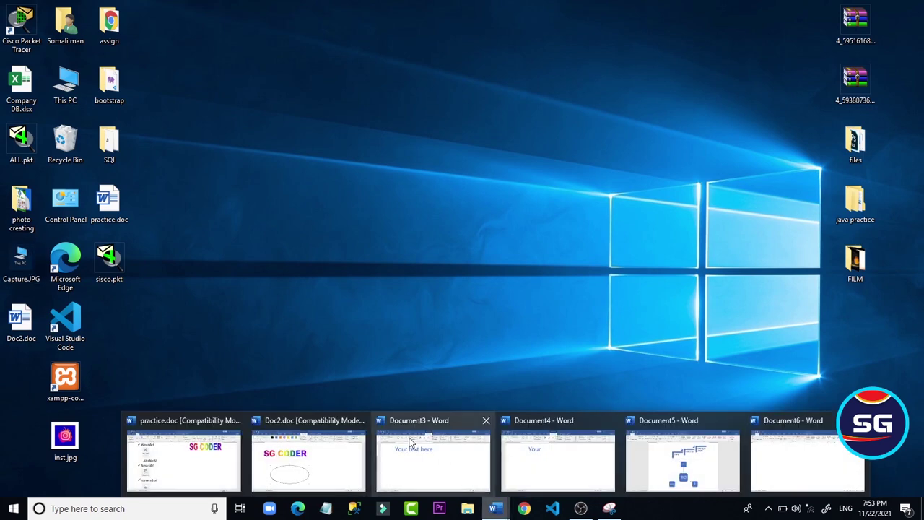
pyautogui.moveTo(256, 451)
pyautogui.click(226, 457)
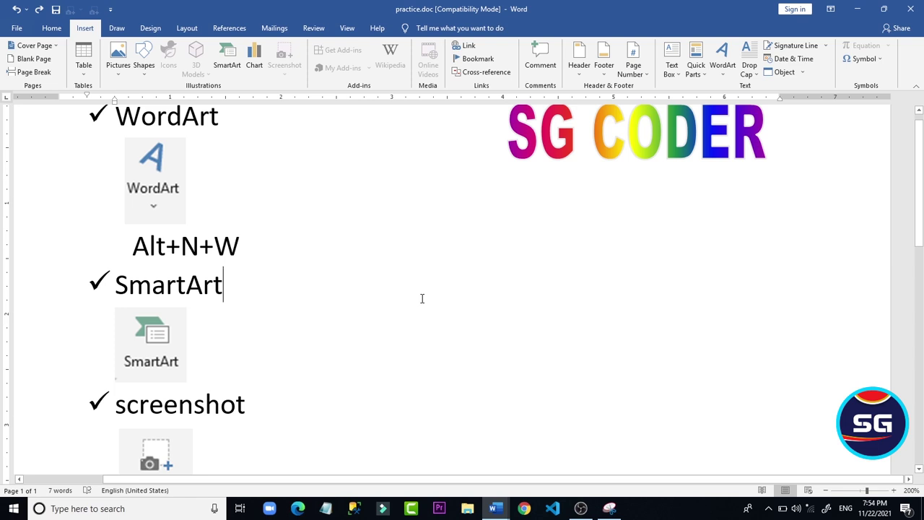
pyautogui.hotkey('ctrl', 'v')
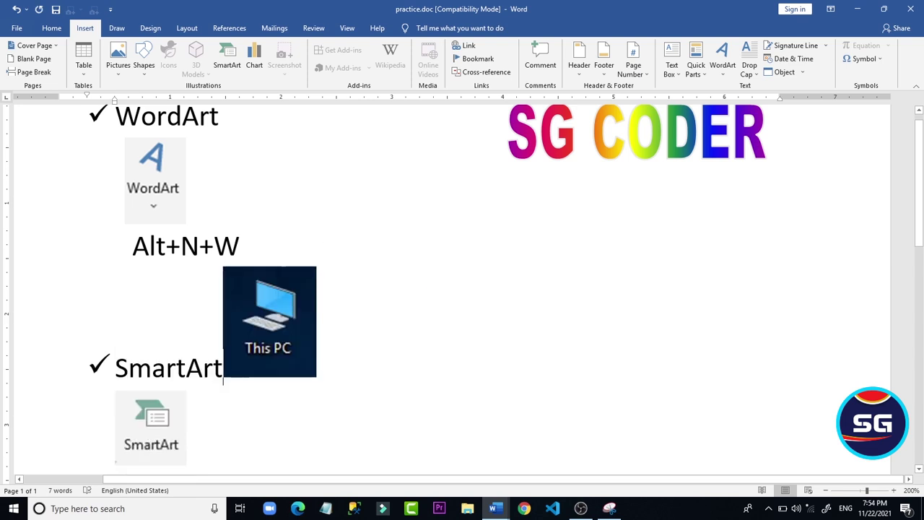
pyautogui.click(244, 287)
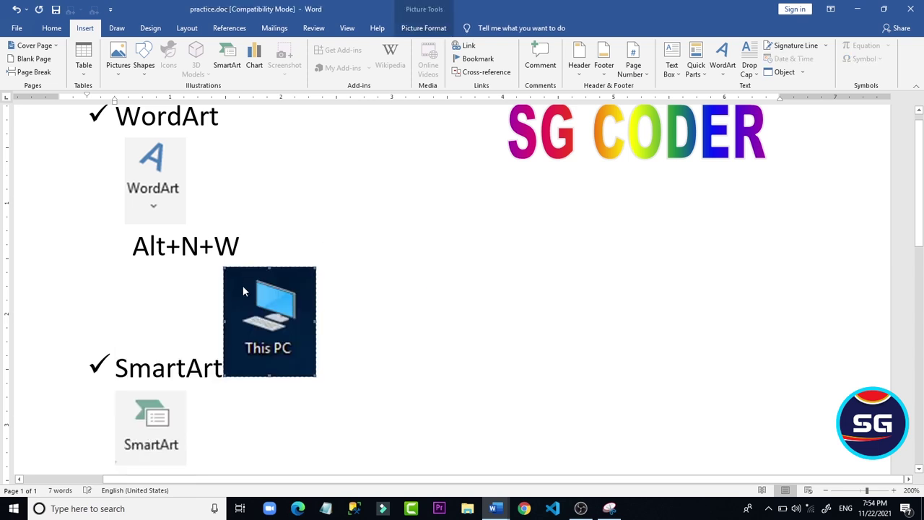
pyautogui.click(421, 32)
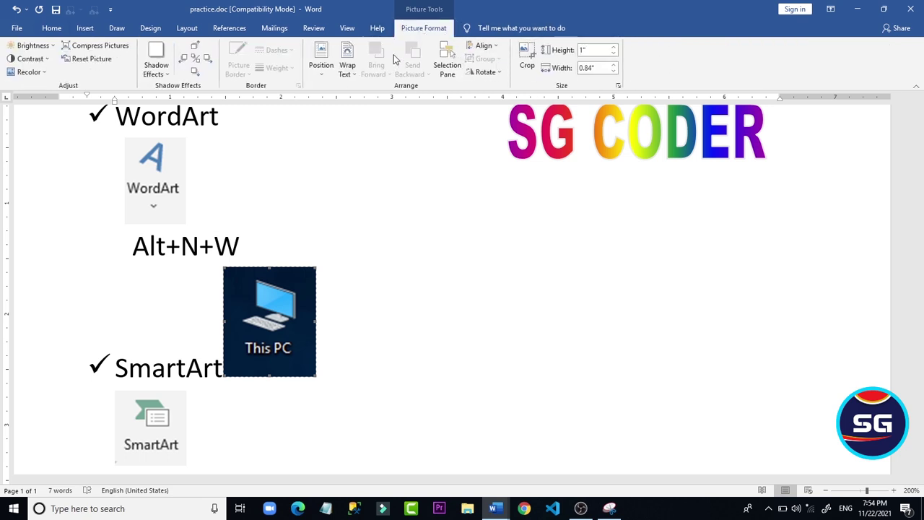
pyautogui.click(350, 78)
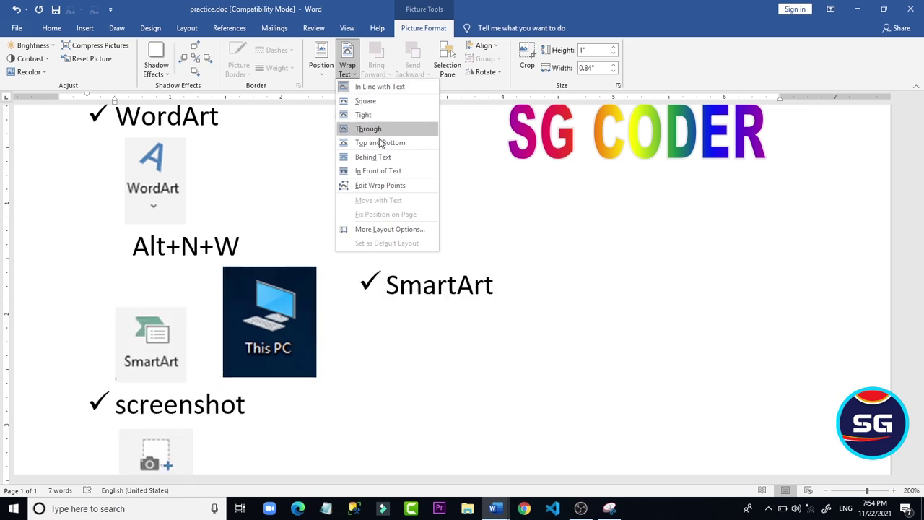
pyautogui.click(381, 170)
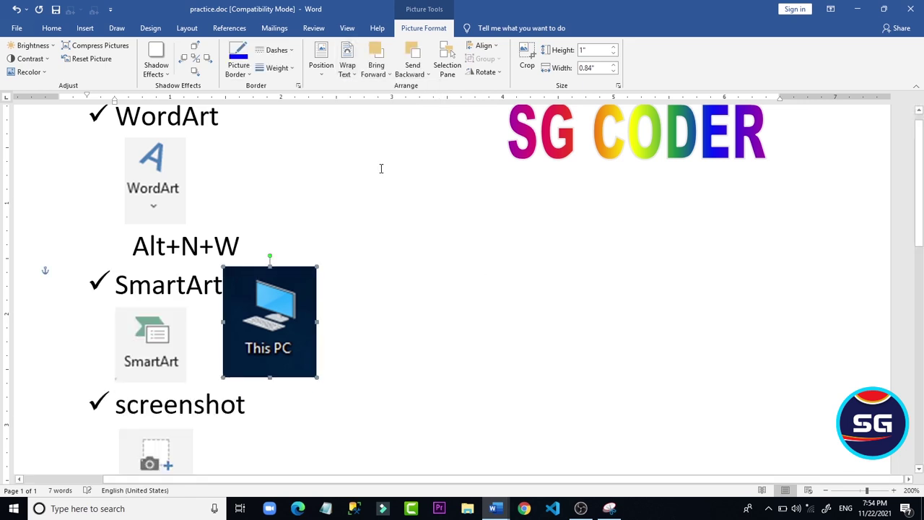
pyautogui.moveTo(295, 321); pyautogui.dragTo(453, 266)
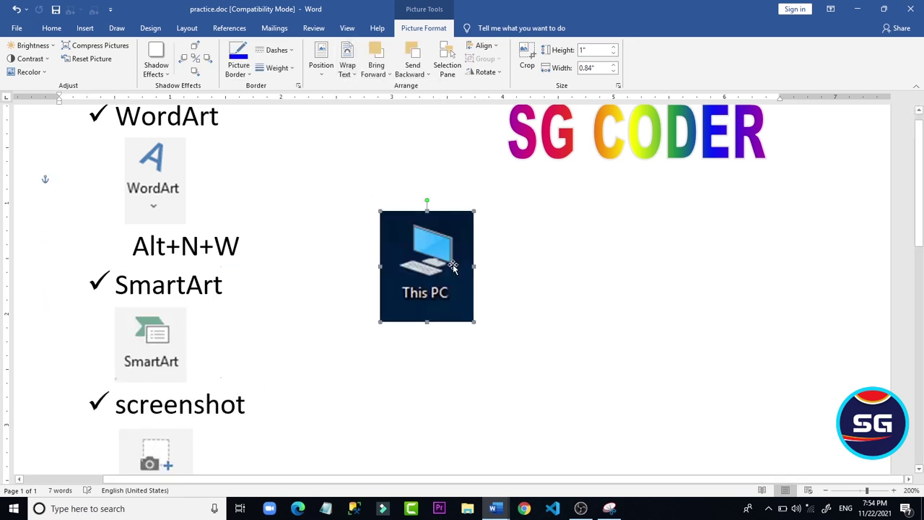
pyautogui.hotkey('ctrl', 'z')
pyautogui.hotkey('ctrl', 'z')
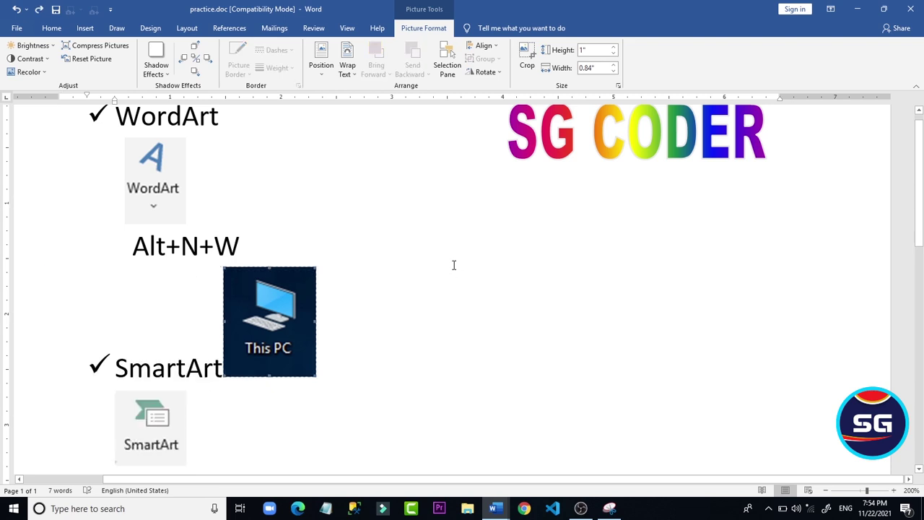
# Step: Set the This PC picture's text wrapping to In Front of Text and move it below the SG CODER WordArt
pyautogui.click(344, 79)
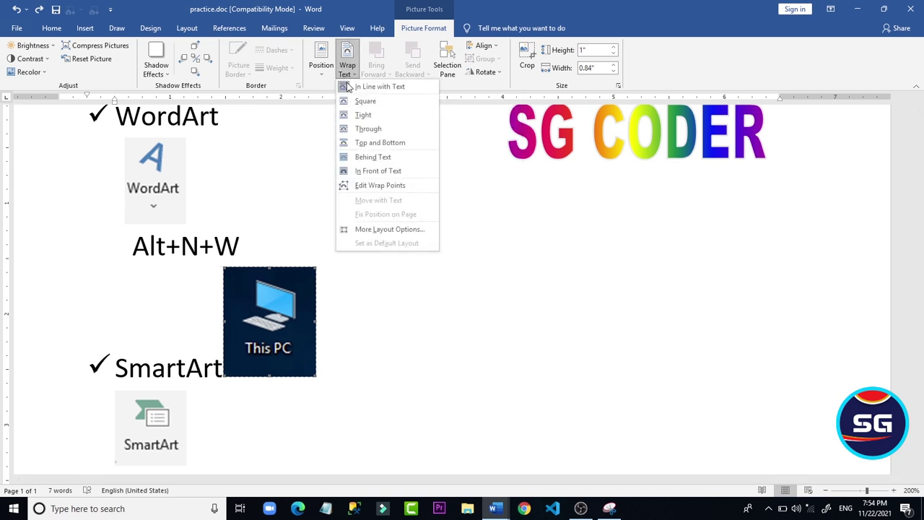
pyautogui.click(377, 175)
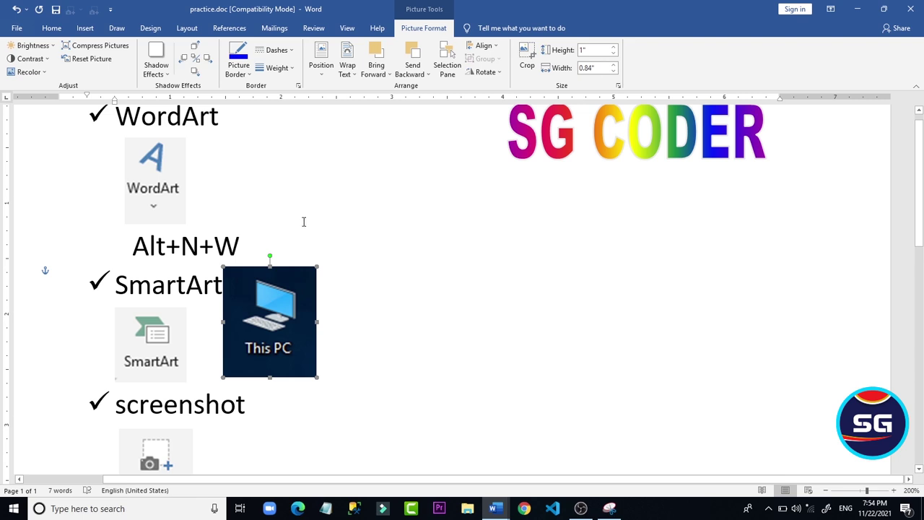
pyautogui.moveTo(266, 321); pyautogui.dragTo(668, 253)
# Step: Change the SG CODER WordArt's text to "COPUTER ICON"
pyautogui.click(592, 150)
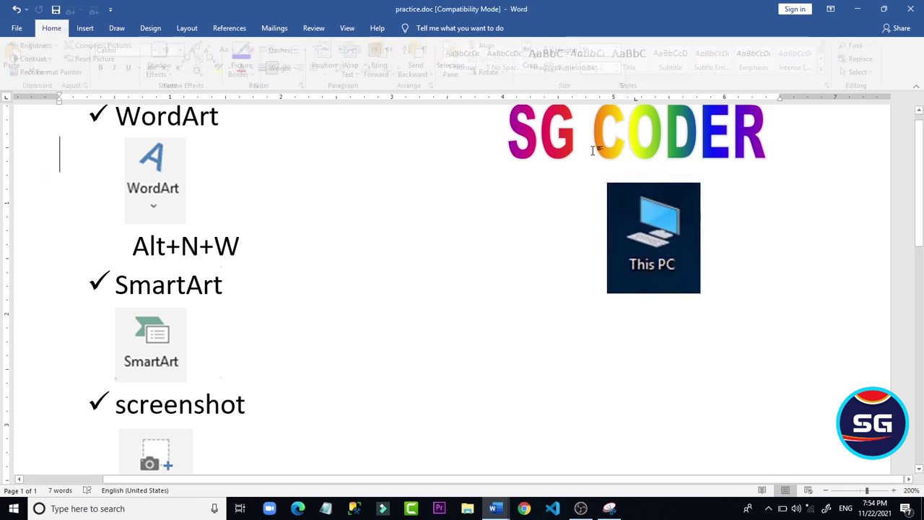
pyautogui.click(610, 149)
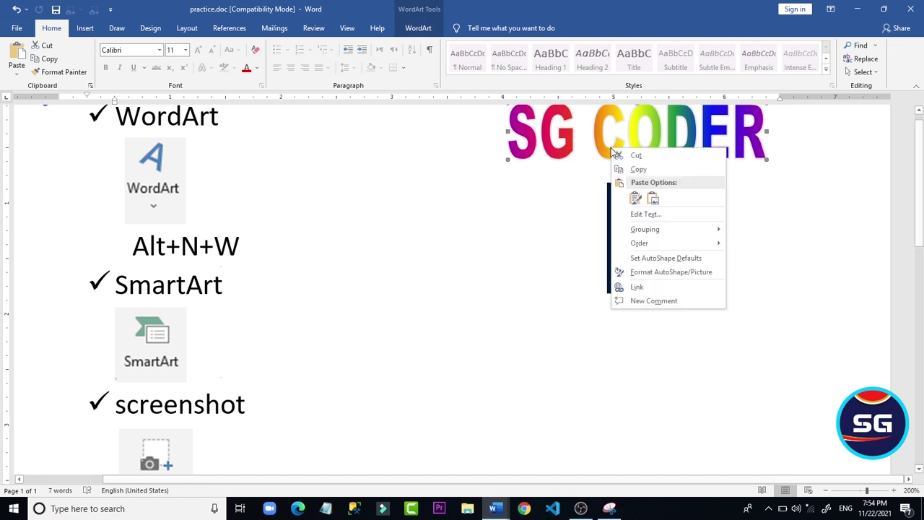
pyautogui.click(646, 214)
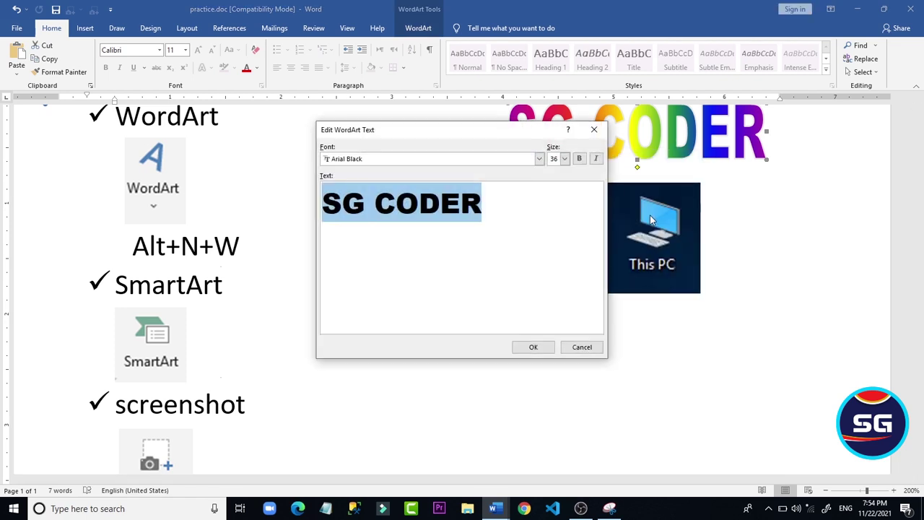
pyautogui.write('CO')
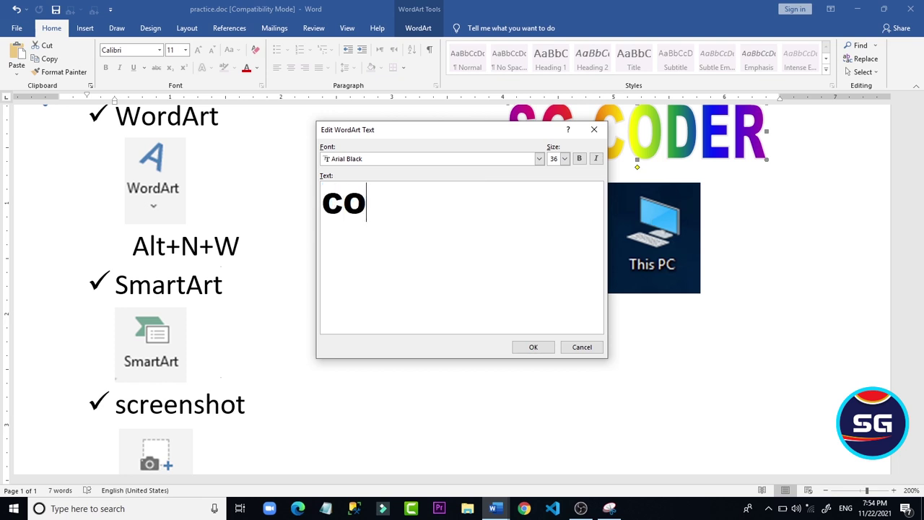
pyautogui.write('PU')
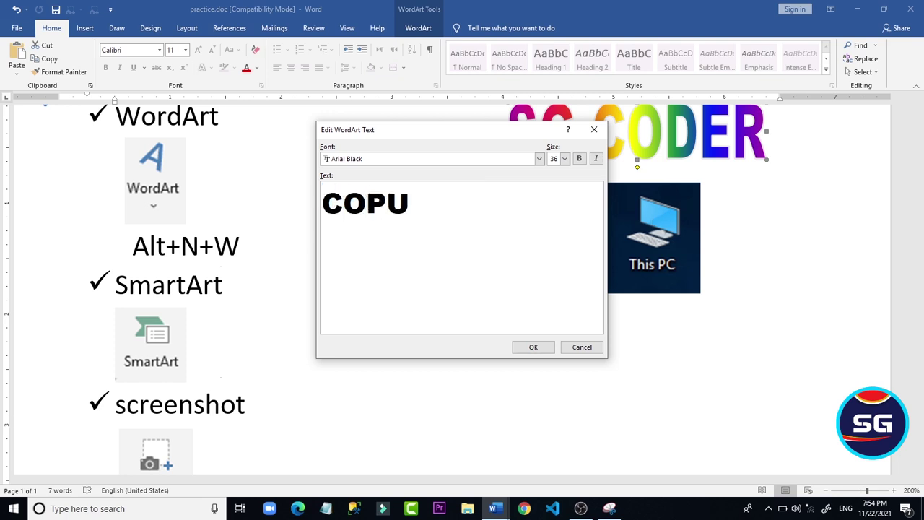
pyautogui.write('TER I')
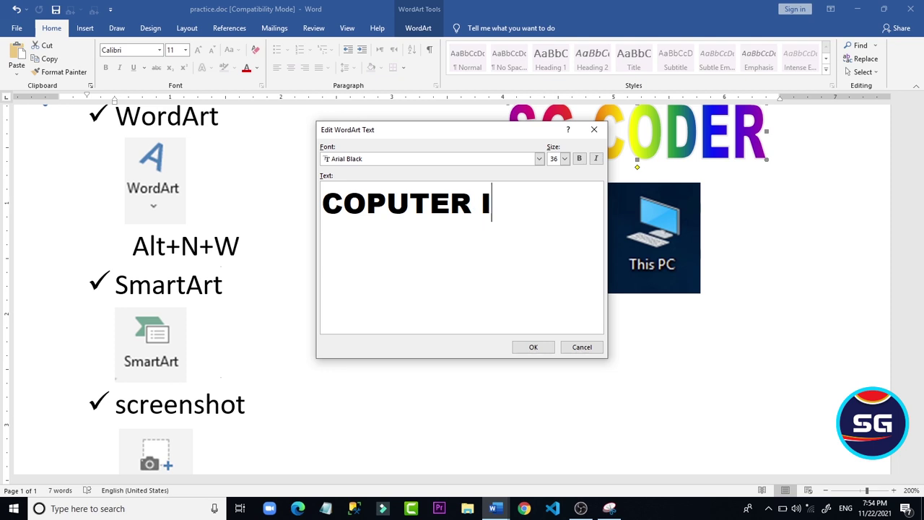
pyautogui.write('COM')
pyautogui.press('BackSpace')
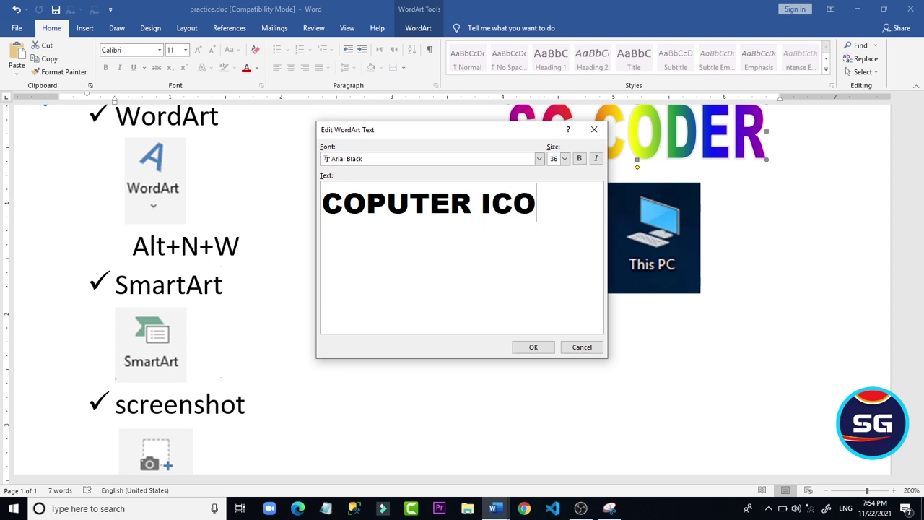
pyautogui.write('N')
pyautogui.click(543, 347)
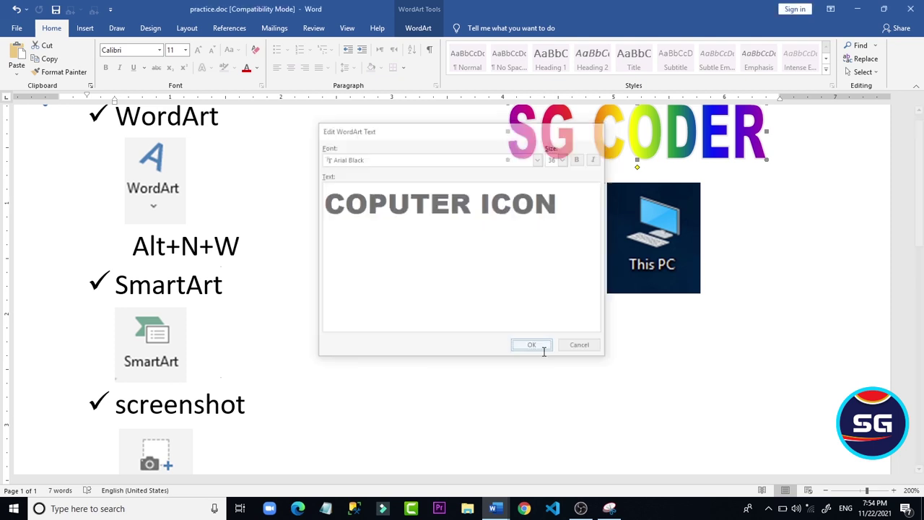
# Step: Move and shrink the COPUTER ICON WordArt so it sits just above the This PC picture, and deselect it
pyautogui.click(639, 160)
pyautogui.moveTo(638, 133)
pyautogui.mouseDown()
pyautogui.moveTo(639, 148)
pyautogui.moveTo(636, 136)
pyautogui.mouseUp()
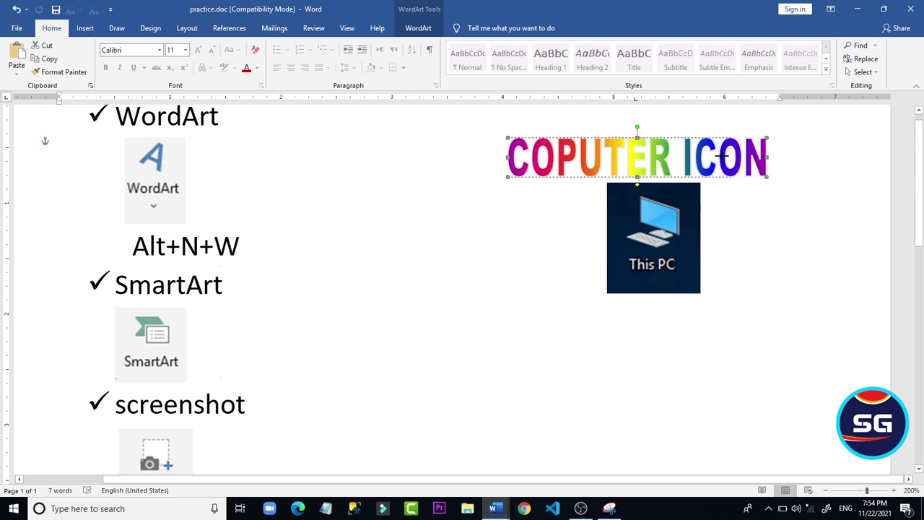
pyautogui.moveTo(722, 156)
pyautogui.mouseDown()
pyautogui.moveTo(692, 153)
pyautogui.moveTo(704, 153)
pyautogui.mouseUp()
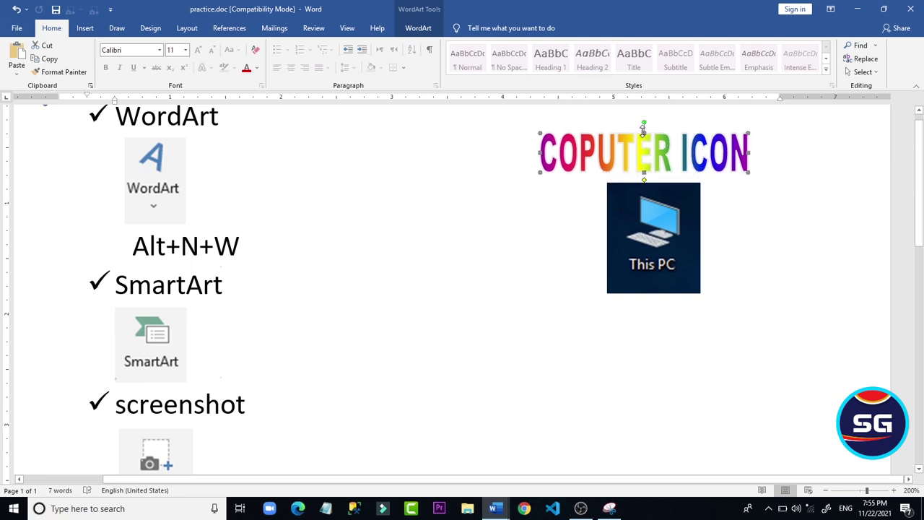
pyautogui.moveTo(642, 130); pyautogui.dragTo(643, 137)
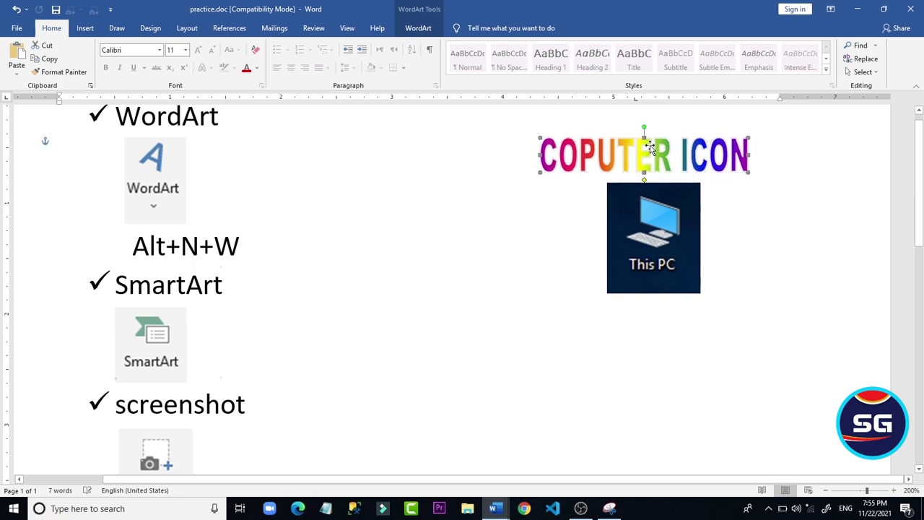
pyautogui.click(788, 194)
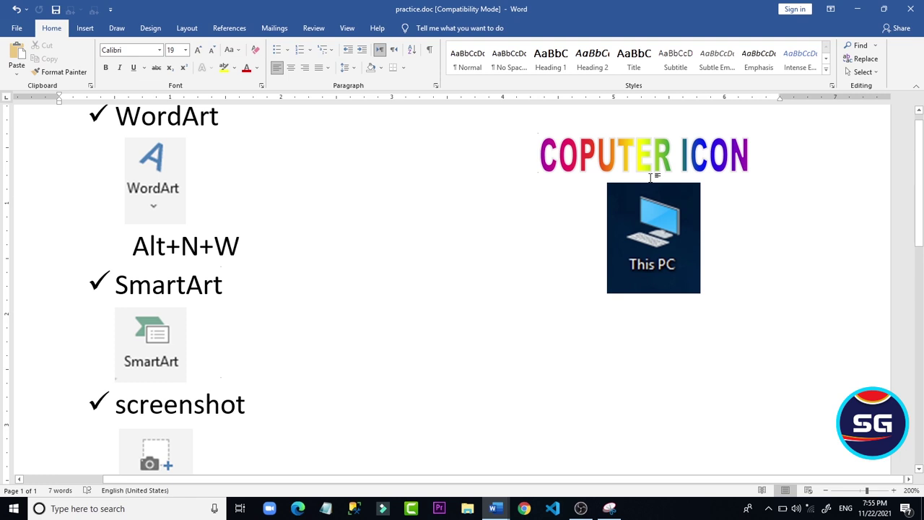
# Step: Delete the This PC picture below the WordArt and insert the Capture.JPG picture from the Desktop instead
pyautogui.click(647, 215)
pyautogui.press('Delete')
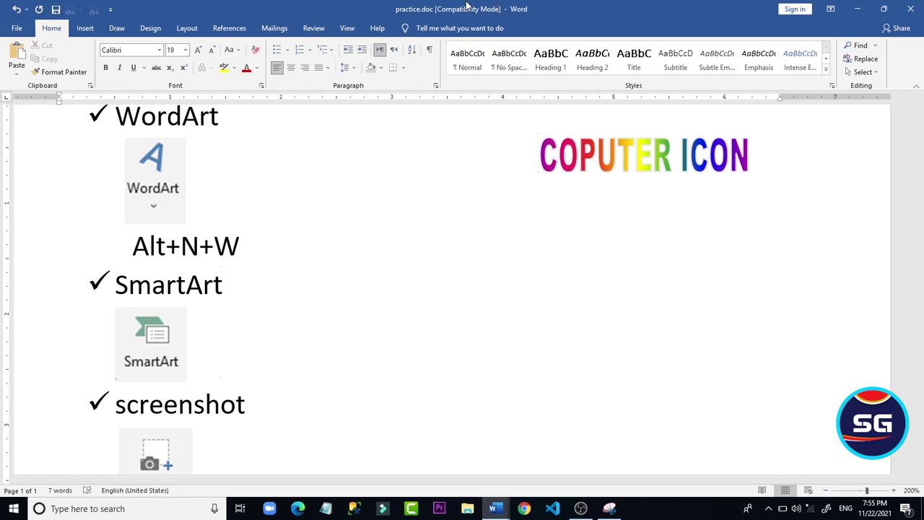
pyautogui.click(85, 30)
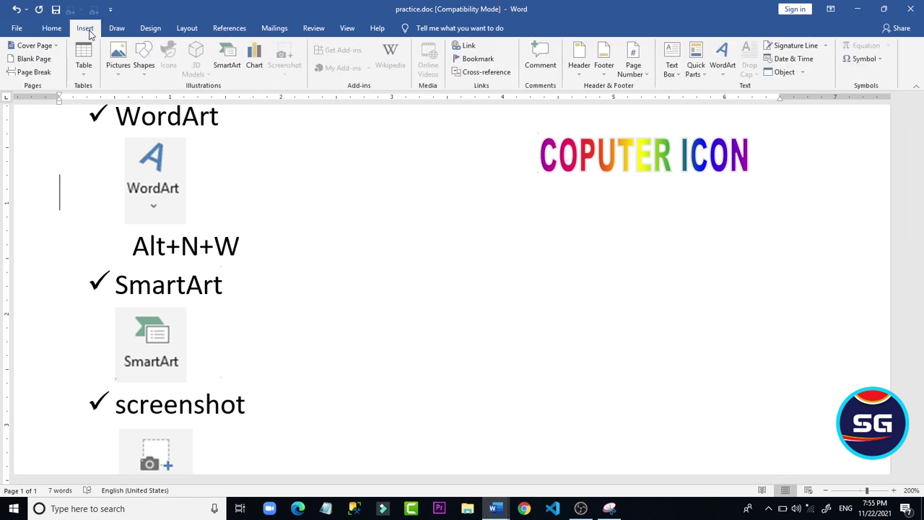
pyautogui.click(118, 65)
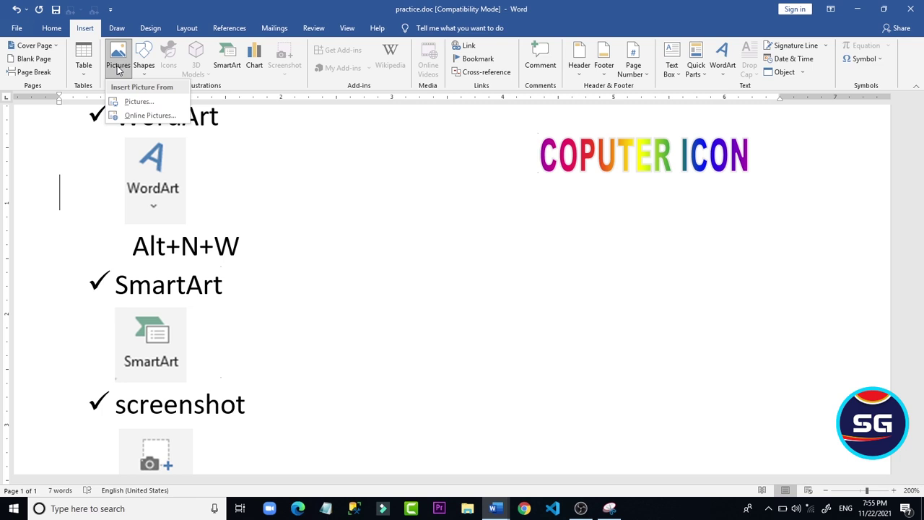
pyautogui.click(134, 102)
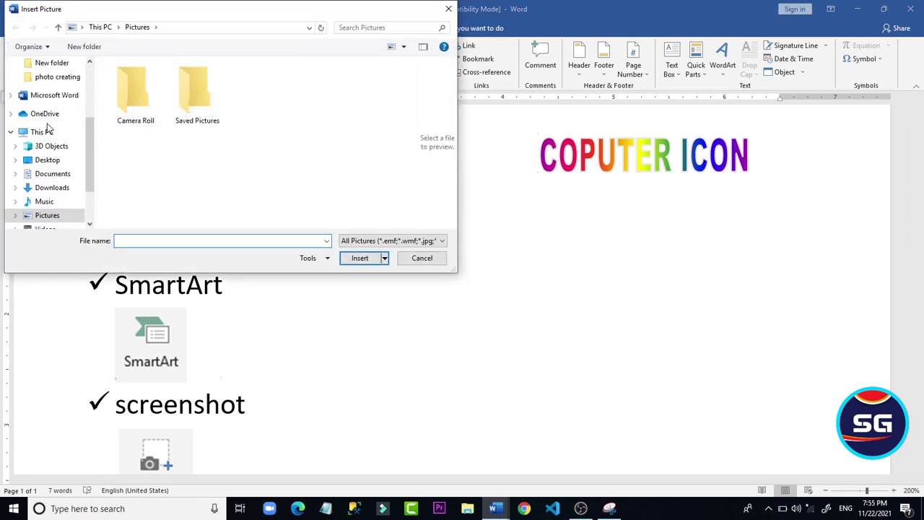
pyautogui.click(41, 148)
pyautogui.click(45, 162)
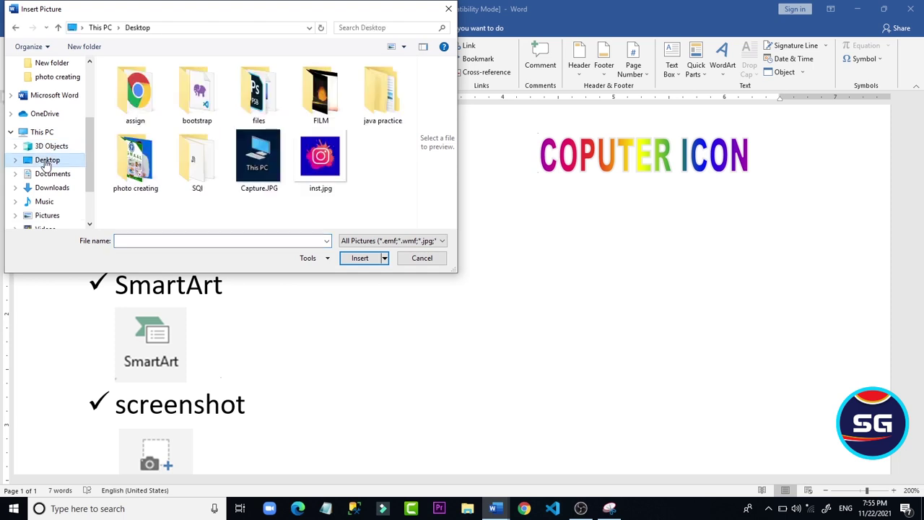
pyautogui.click(256, 158)
pyautogui.doubleClick(256, 158)
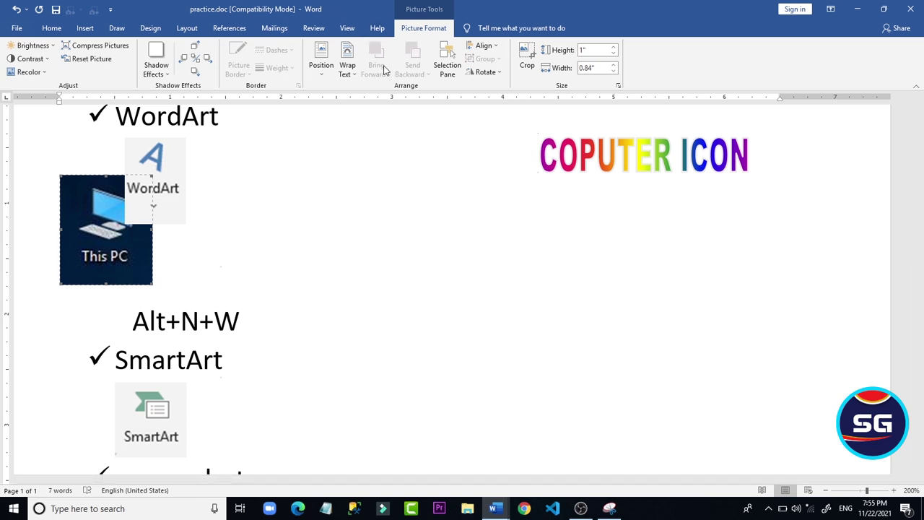
# Step: Set the inserted picture's wrapping to In Front of Text and move it directly below the COPUTER ICON WordArt
pyautogui.click(348, 69)
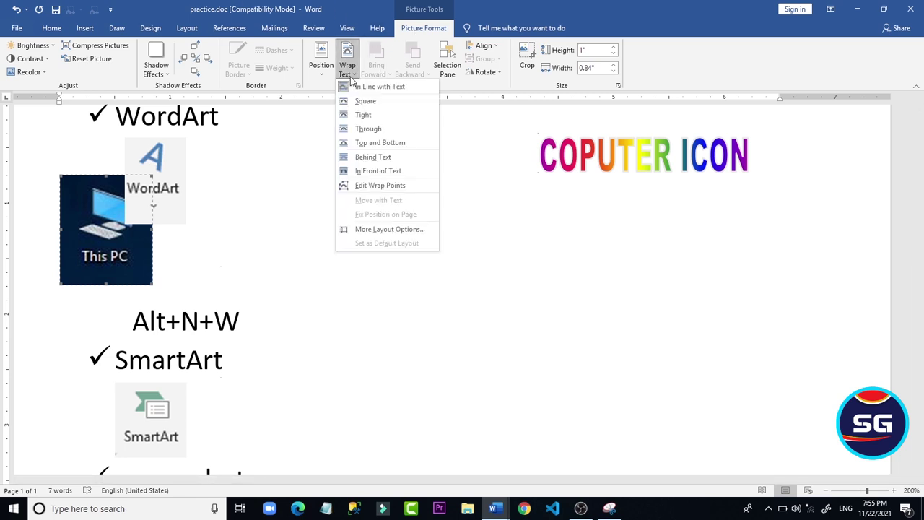
pyautogui.click(377, 171)
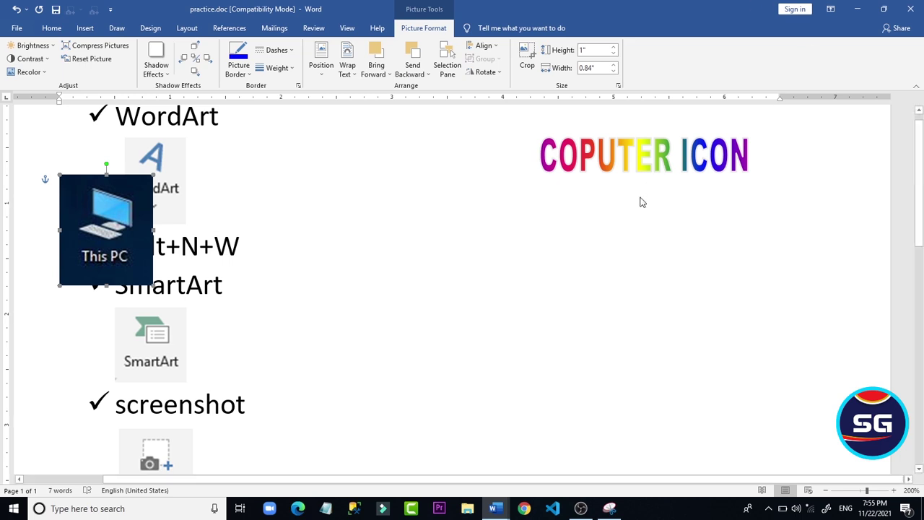
pyautogui.moveTo(135, 238); pyautogui.dragTo(650, 224)
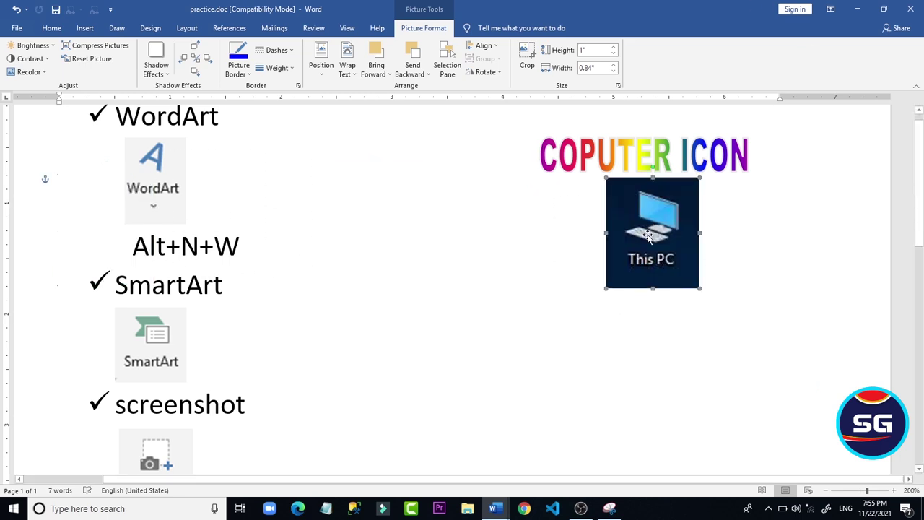
# Step: Capture a new rectangular snip of most of the Word window with the Snipping Tool, copy it, and minimize the tool
pyautogui.click(613, 508)
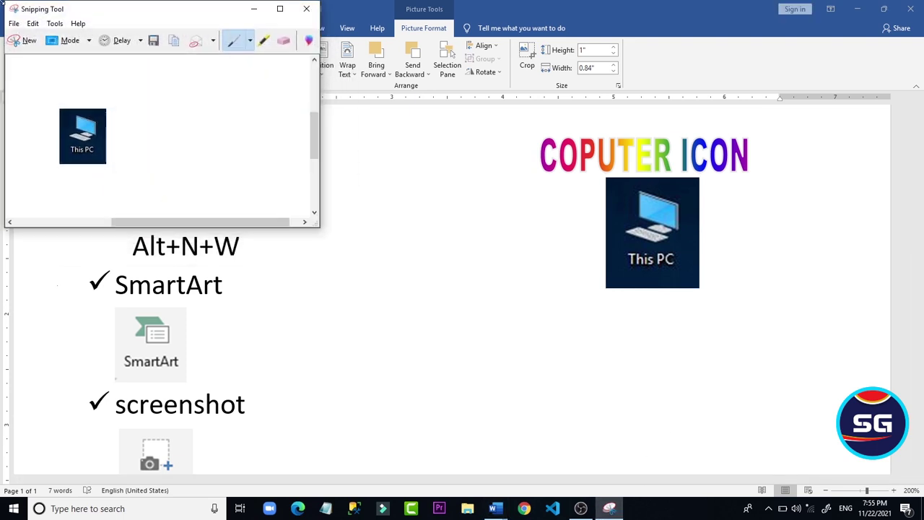
pyautogui.click(25, 40)
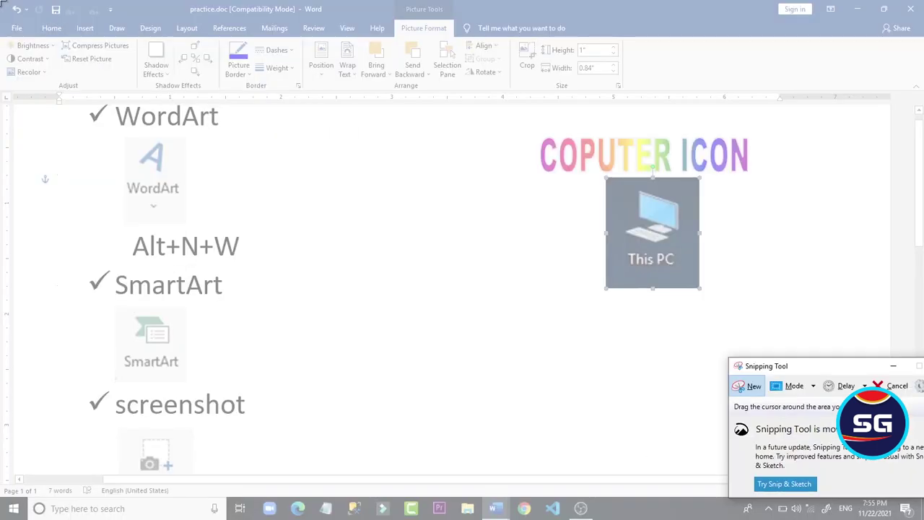
pyautogui.moveTo(3, 2); pyautogui.dragTo(918, 434)
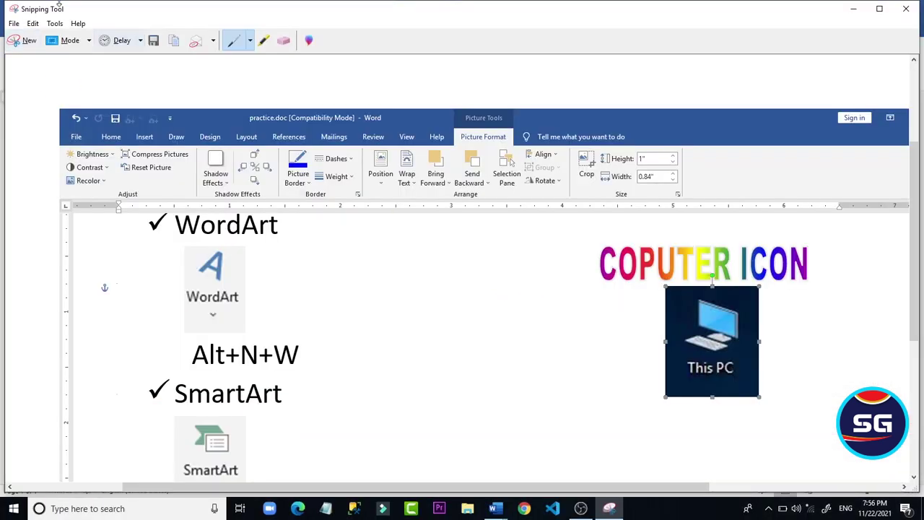
pyautogui.rightClick(202, 117)
pyautogui.click(229, 137)
pyautogui.click(853, 9)
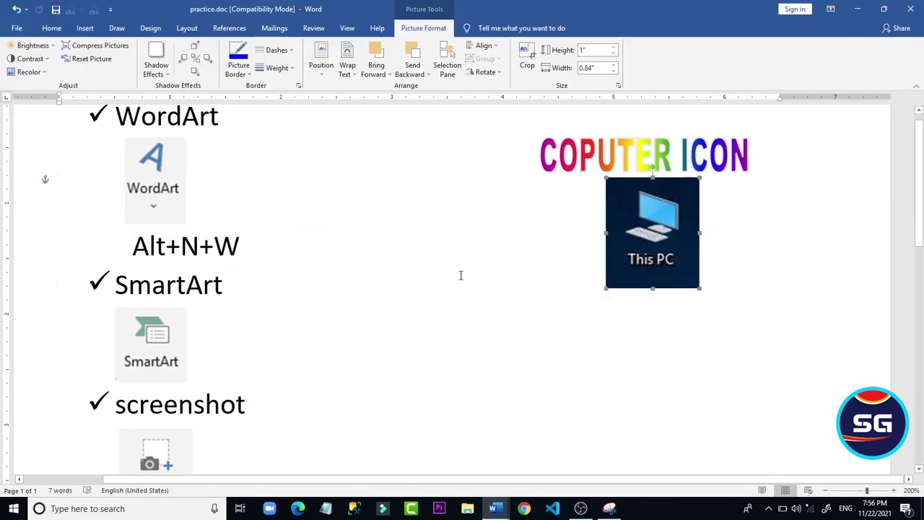
# Step: Create a new blank document, paste the Word window snip into it, and select the pasted picture
pyautogui.click(460, 275)
pyautogui.hotkey('ctrl', 'n')
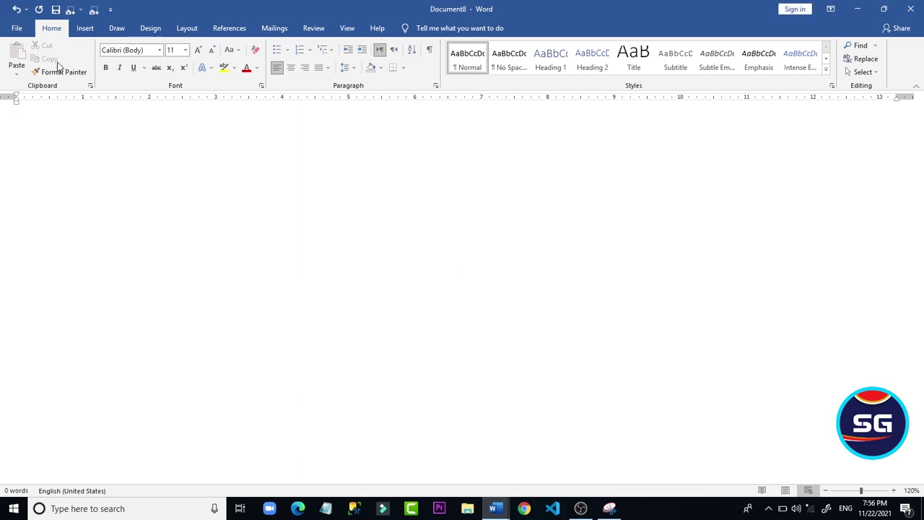
pyautogui.hotkey('ctrl', 'v')
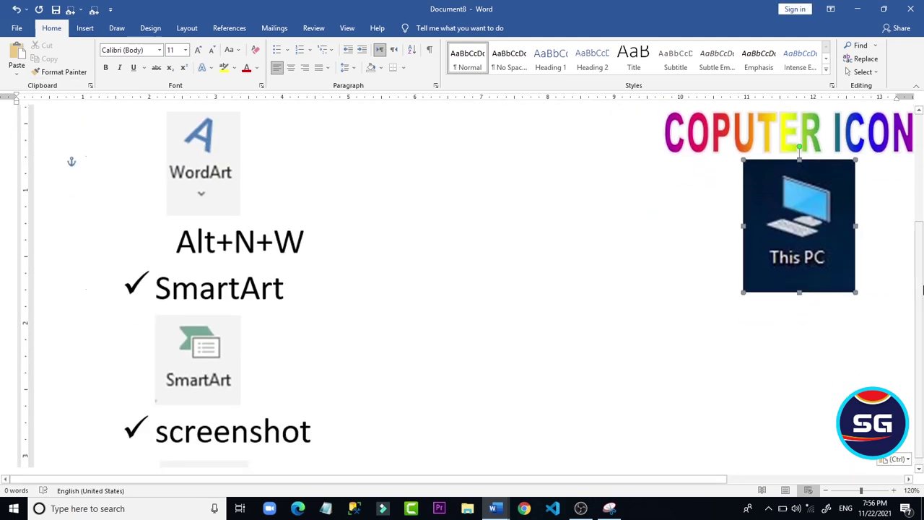
pyautogui.moveTo(920, 277); pyautogui.dragTo(919, 148)
pyautogui.click(734, 147)
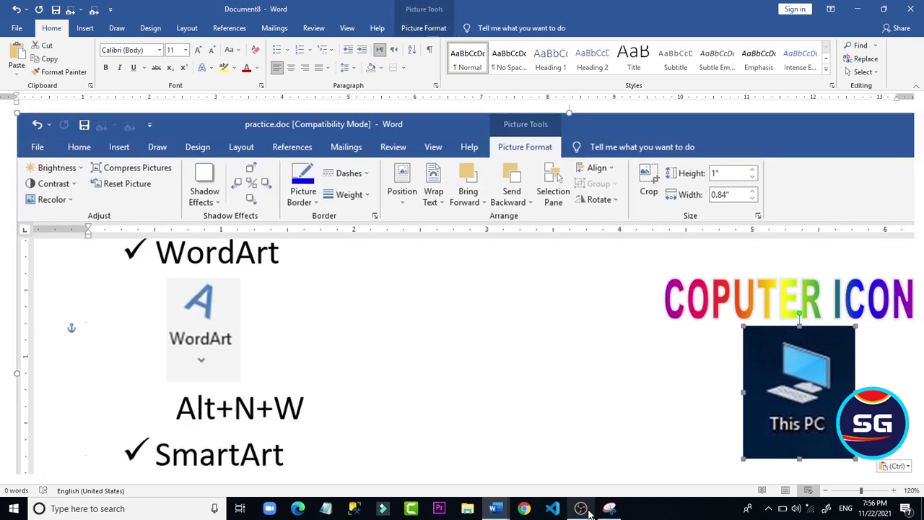
# Step: Switch back to the practice.doc document and review its WordArt, SmartArt and screenshot topics
pyautogui.moveTo(588, 511)
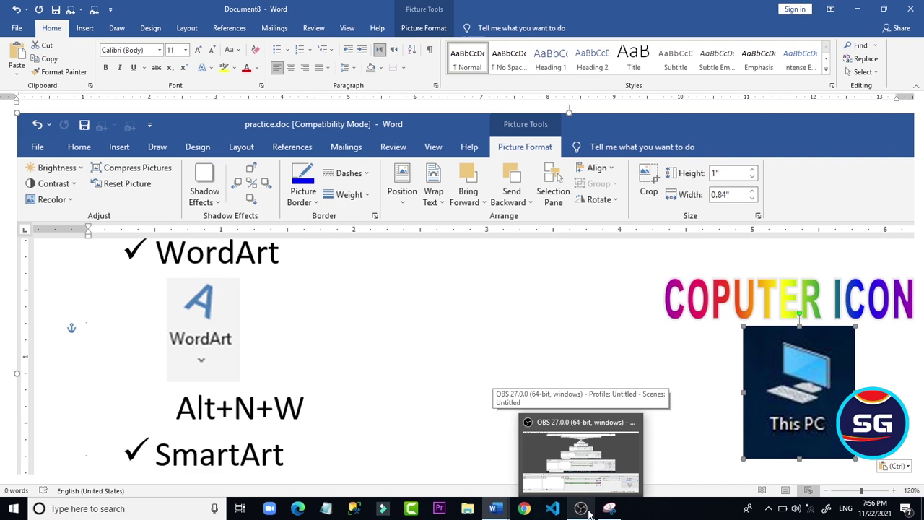
pyautogui.moveTo(498, 510)
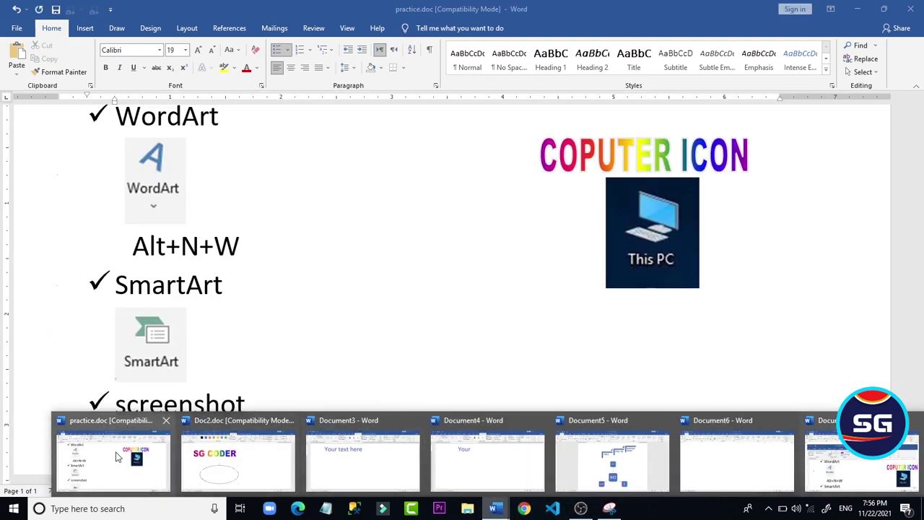
pyautogui.click(117, 480)
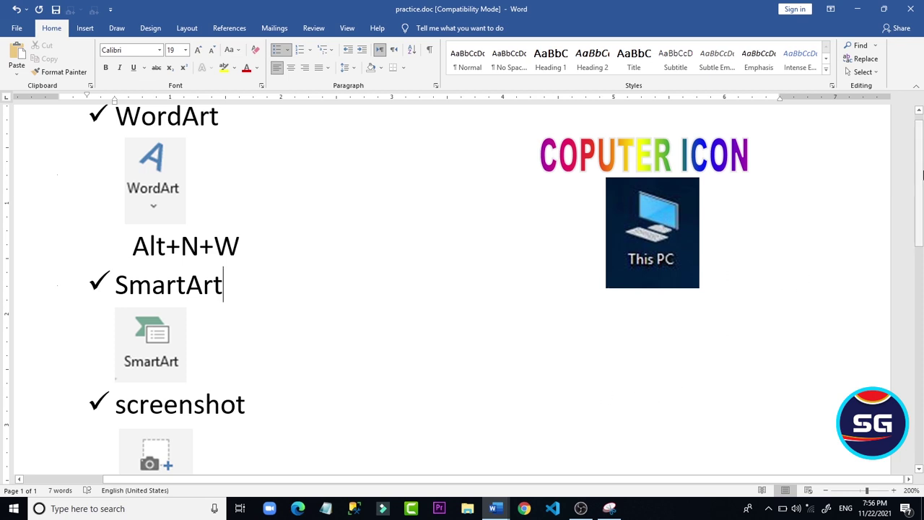
pyautogui.moveTo(921, 173)
pyautogui.mouseDown()
pyautogui.moveTo(921, 214)
pyautogui.moveTo(919, 181)
pyautogui.mouseUp()
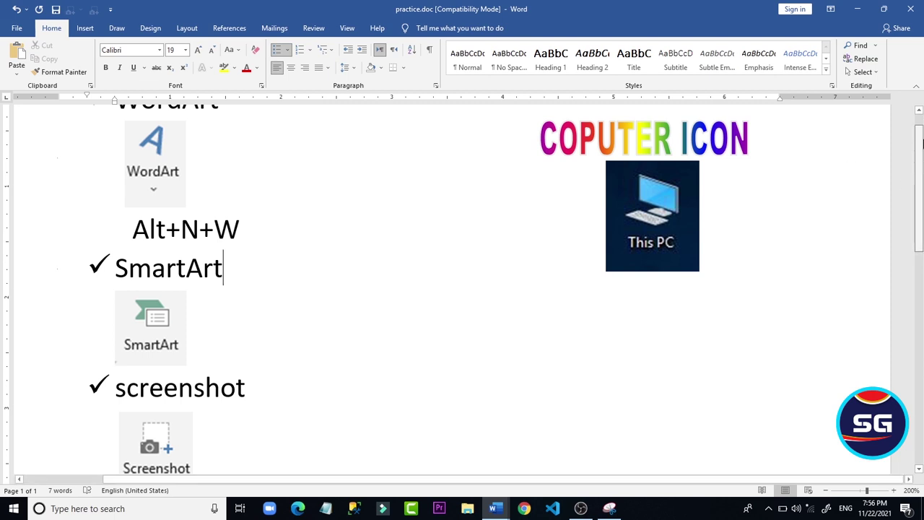
pyautogui.click(919, 111)
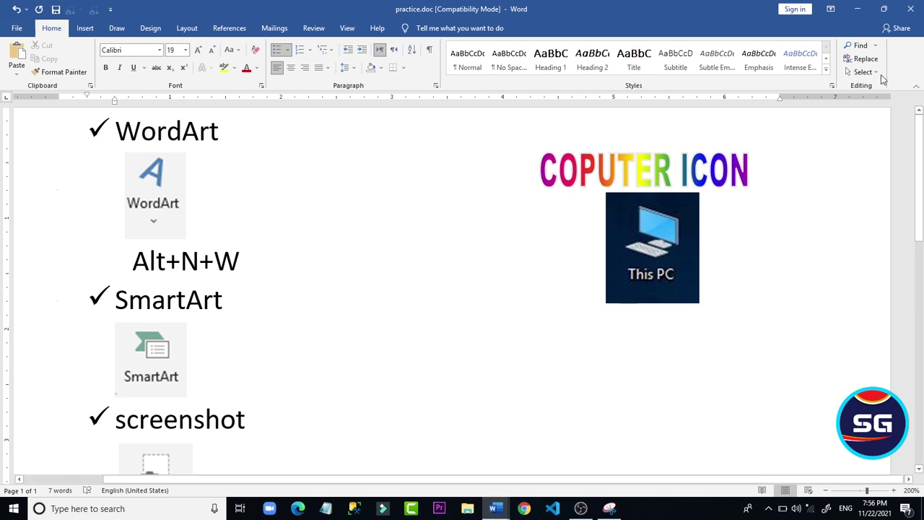
pyautogui.moveTo(922, 190); pyautogui.dragTo(923, 214)
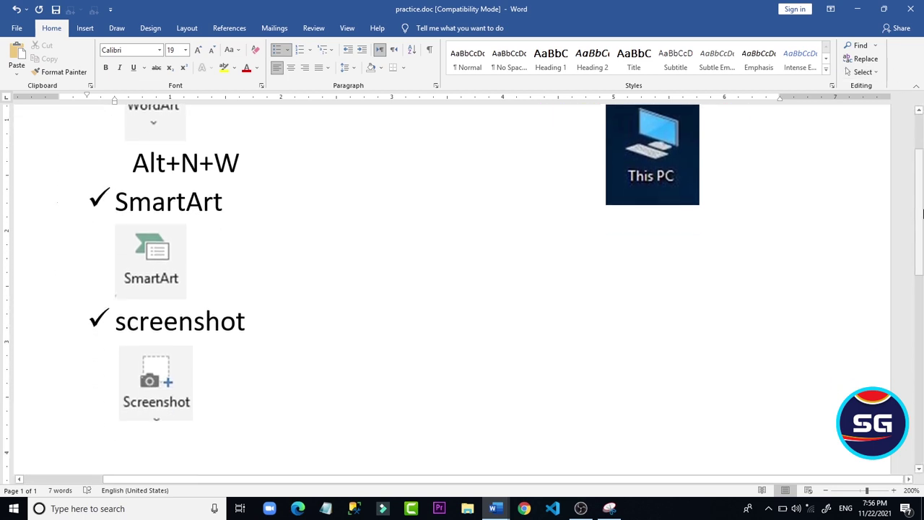